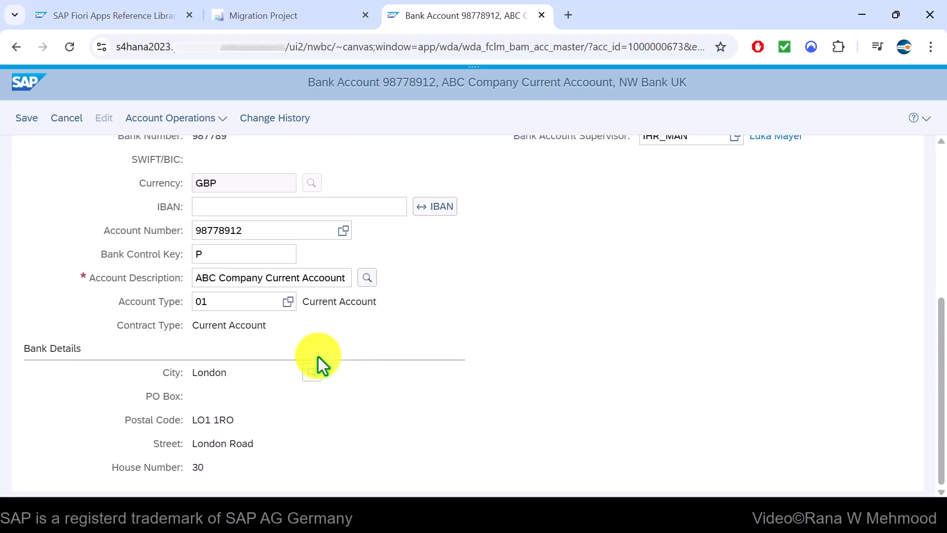
# Leave bank account 98778912 and return to the 00_Project_FICO migration project page
pyautogui.click(222, 304)
pyautogui.moveTo(332, 47); pyautogui.dragTo(306, 49)
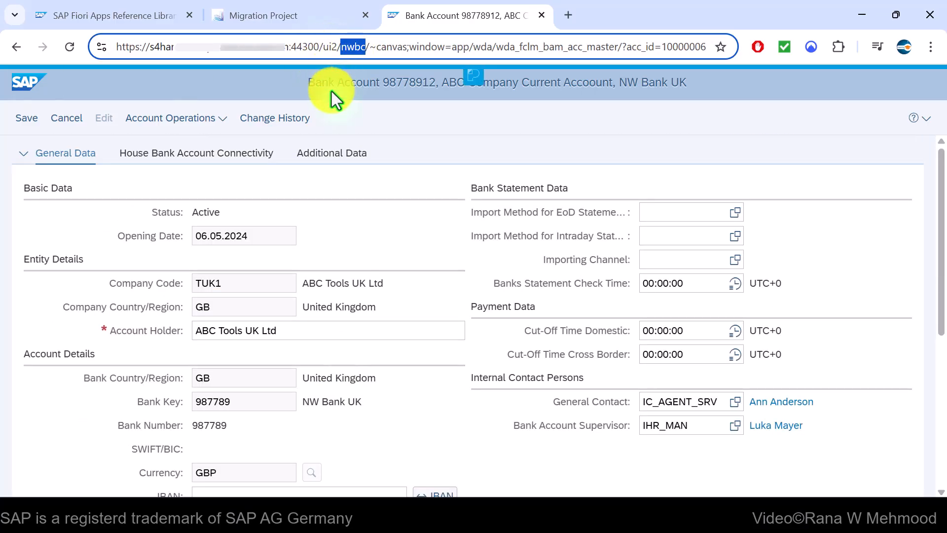
pyautogui.click(380, 130)
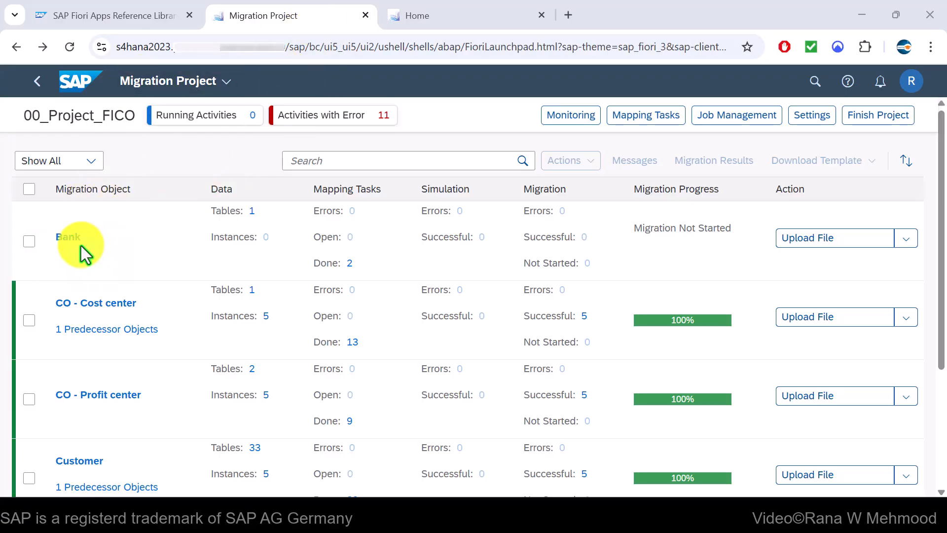
# Download the Bank template as Source data for Bank.xml and open it in Excel
pyautogui.click(904, 240)
pyautogui.moveTo(793, 266)
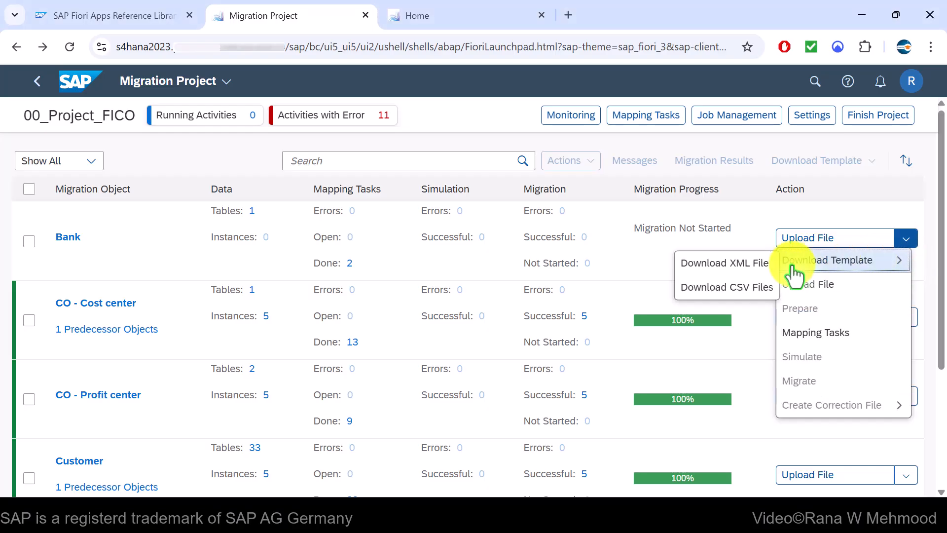
pyautogui.click(722, 263)
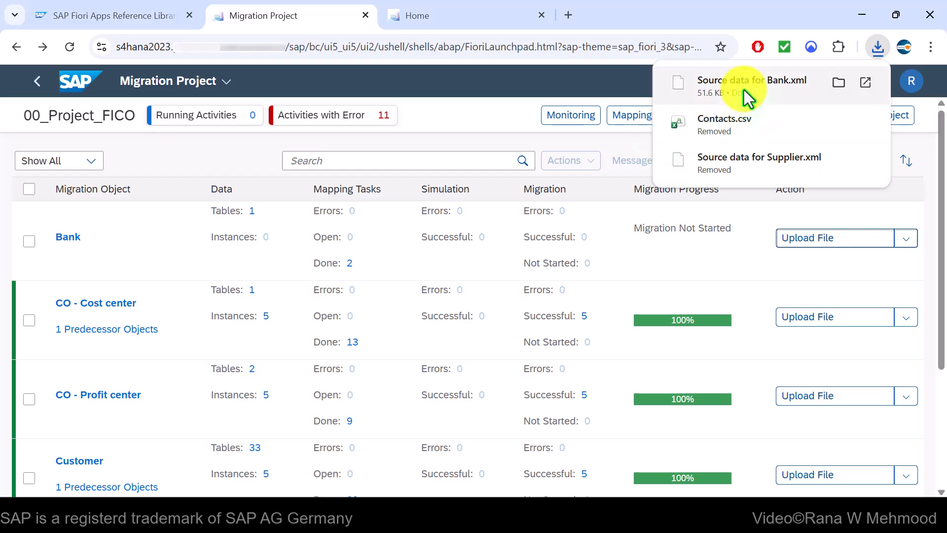
pyautogui.click(747, 94)
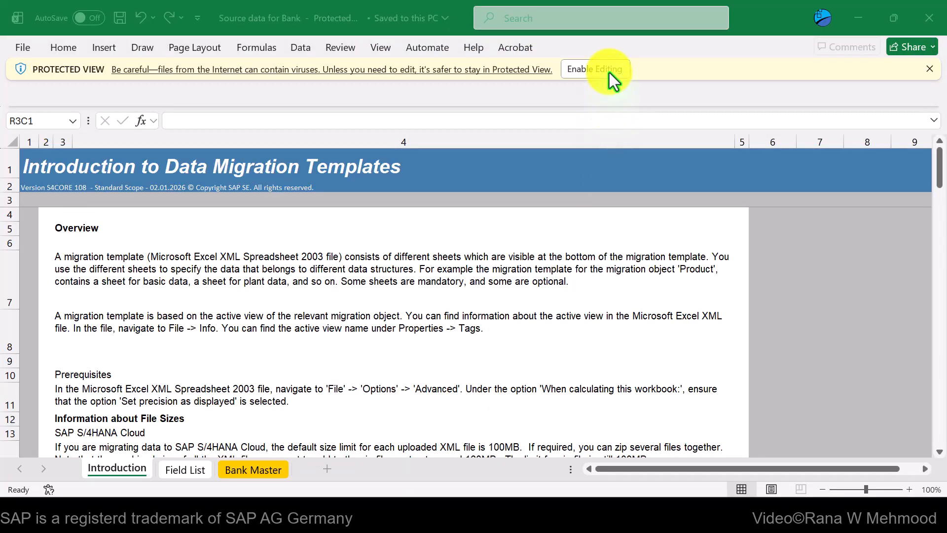
# Enable editing and enter GB as the Bank Country/Region Key in row 9 of Bank Master
pyautogui.click(610, 70)
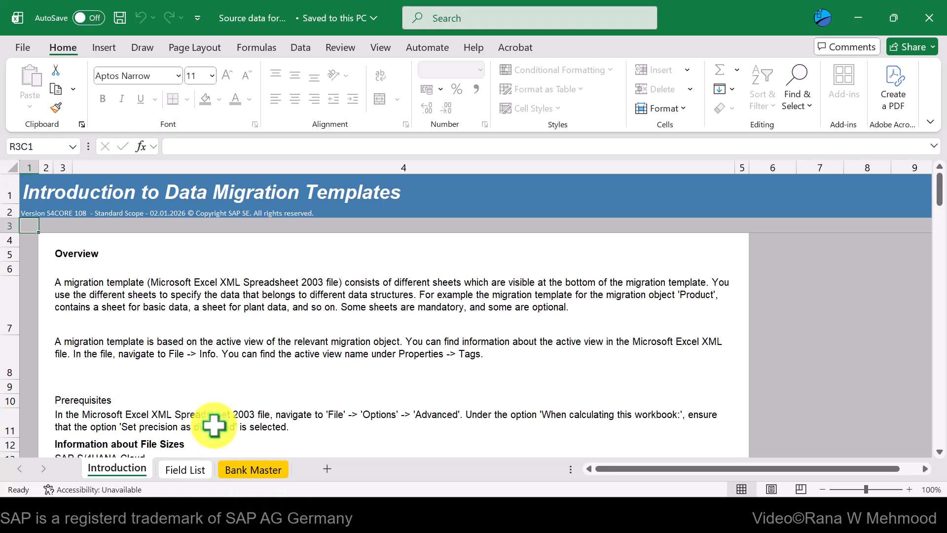
pyautogui.click(260, 472)
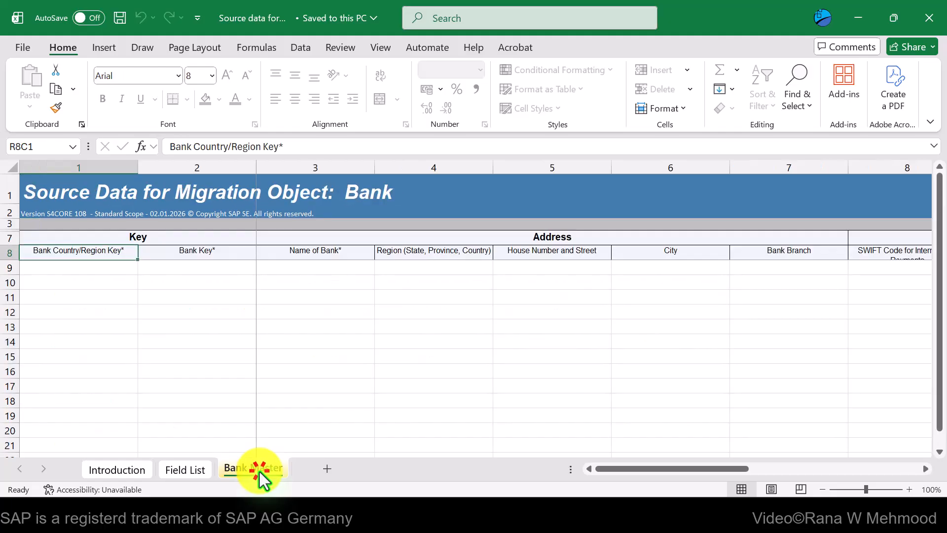
pyautogui.click(95, 268)
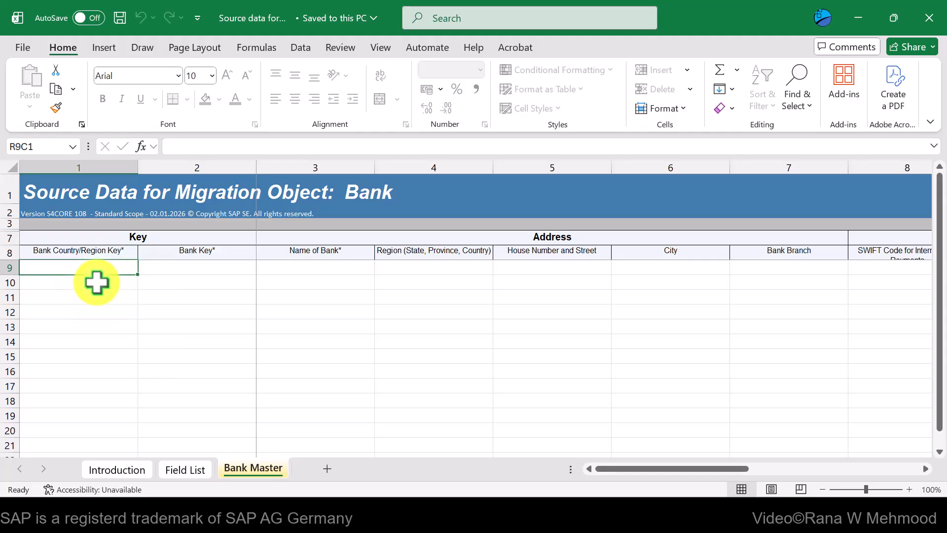
pyautogui.write('GB')
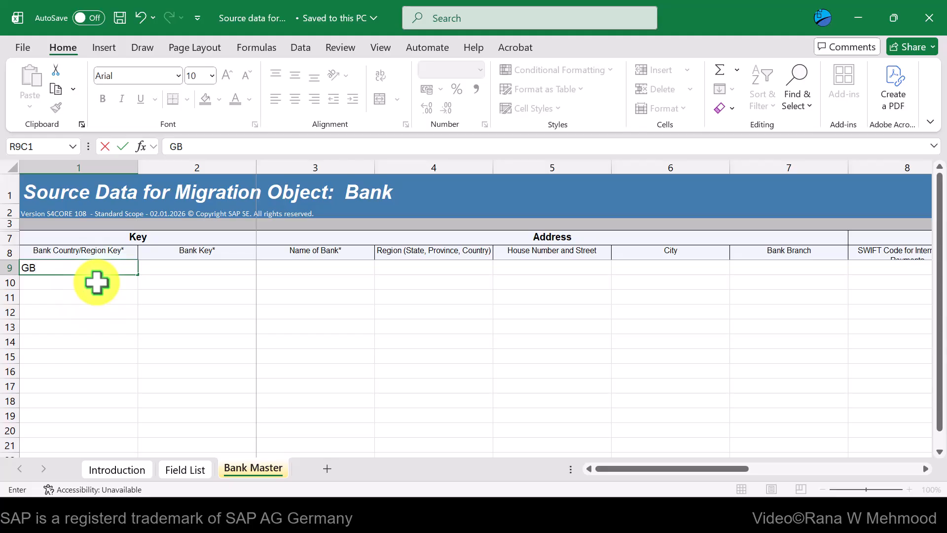
pyautogui.press('Tab')
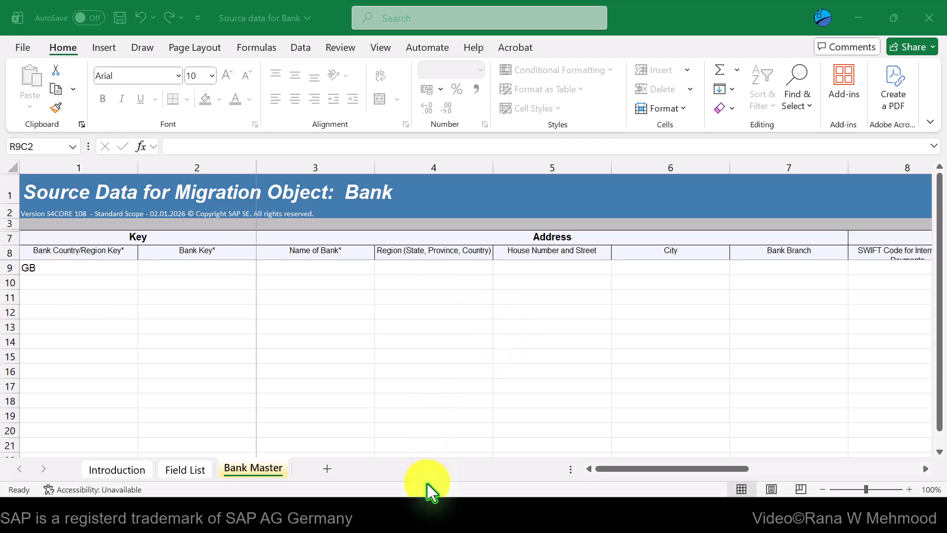
# In the BNKA table display, list the possible Bank Country/Region keys
pyautogui.moveTo(430, 524)
pyautogui.click(482, 435)
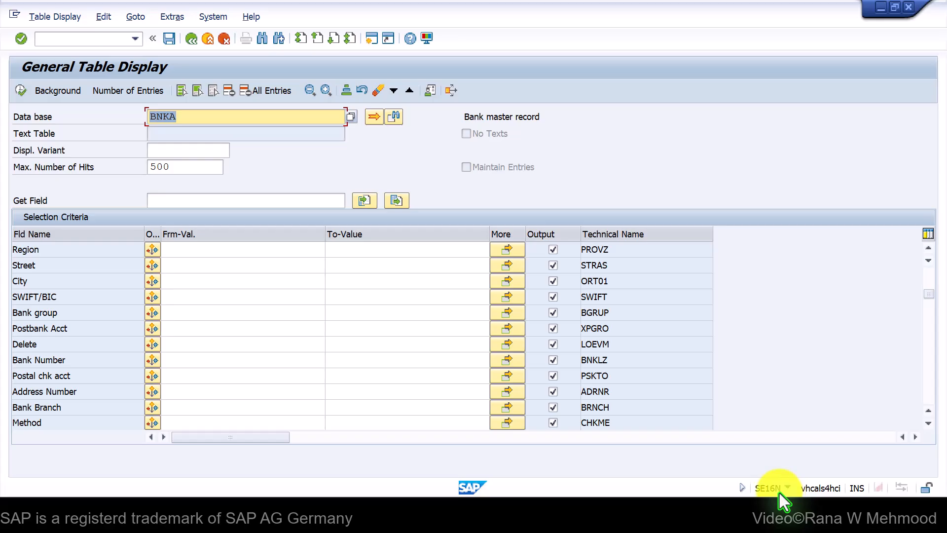
pyautogui.scroll(1, 275, 387)
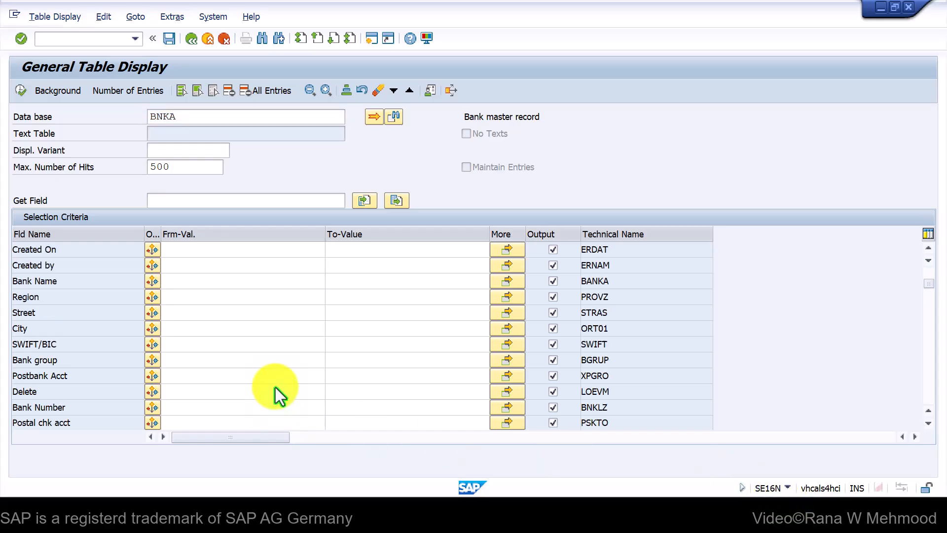
pyautogui.scroll(1, 275, 387)
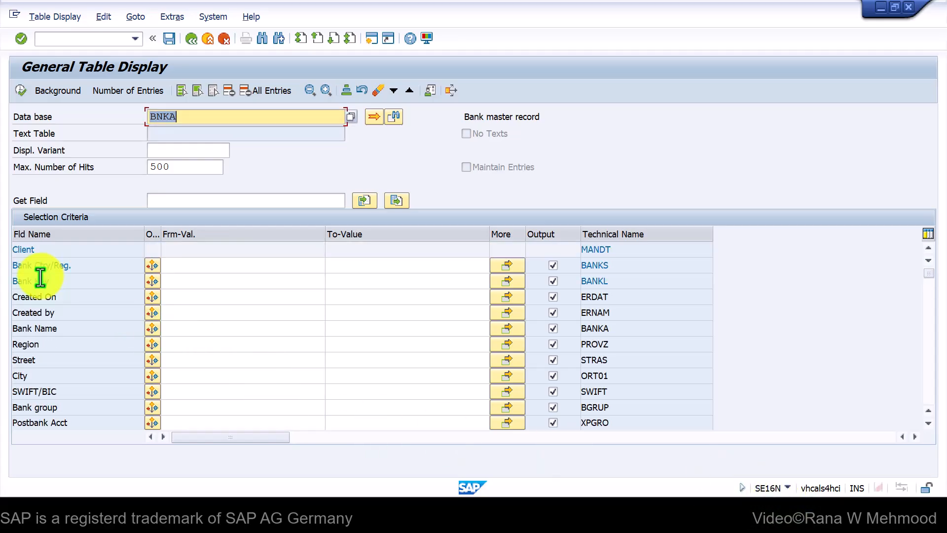
pyautogui.click(254, 266)
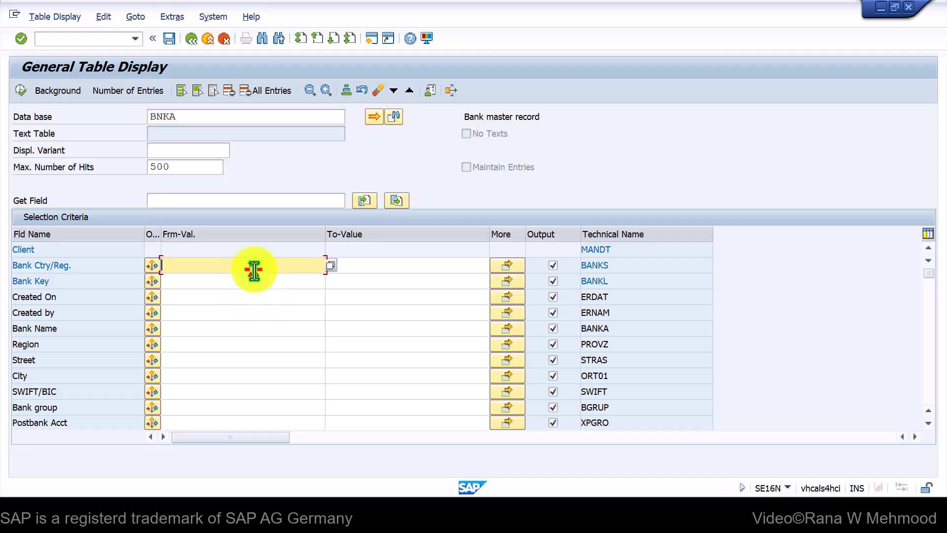
pyautogui.click(330, 267)
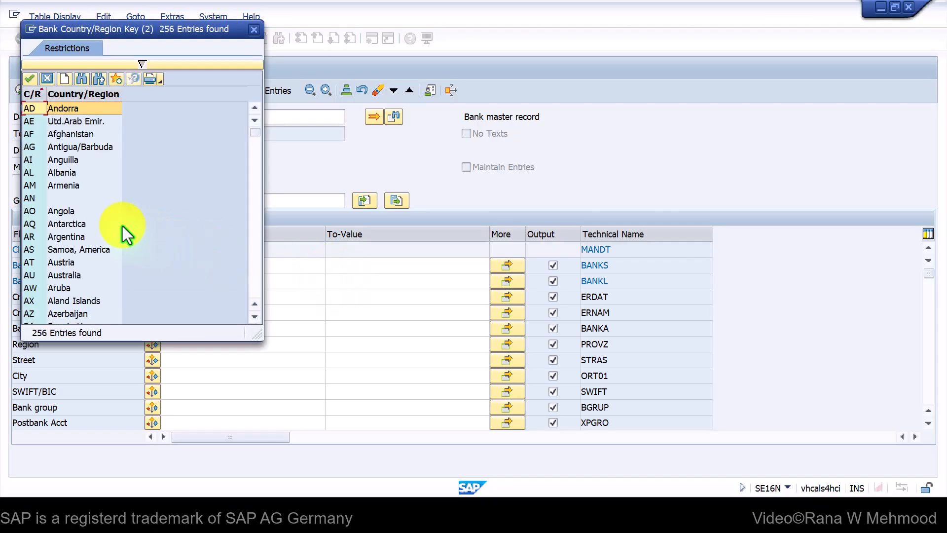
# Filter BNKA on country GB (United Kingdom) and run the query
pyautogui.scroll(-1, 58, 142)
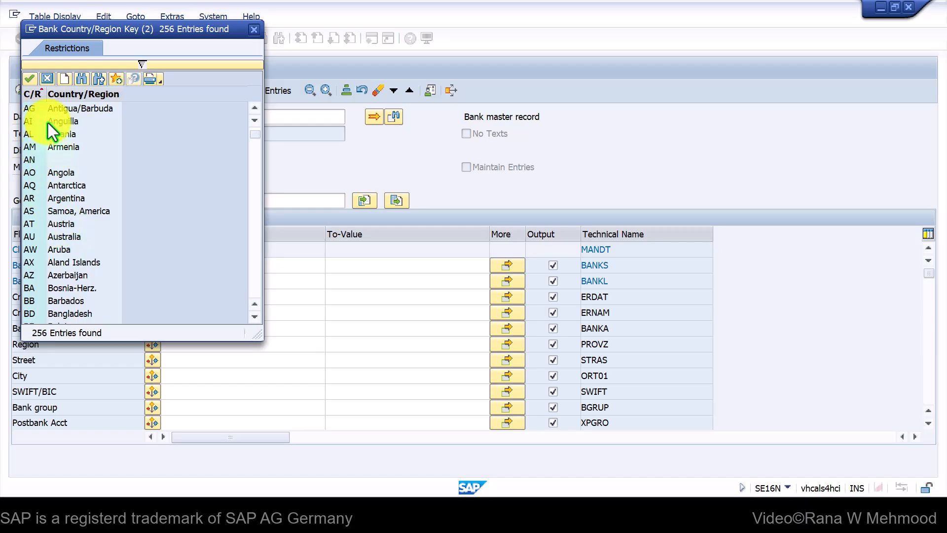
pyautogui.scroll(-1, 46, 105)
pyautogui.scroll(-8, 55, 147)
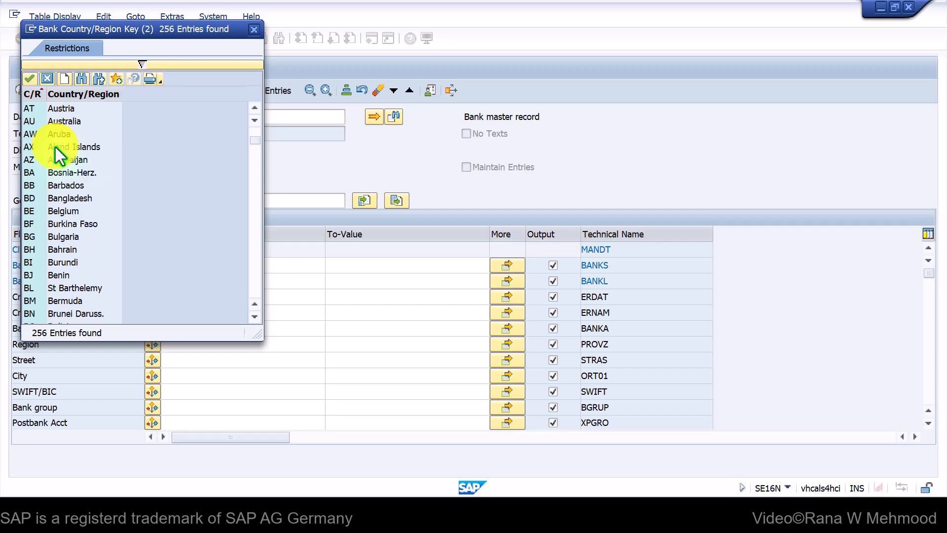
pyautogui.scroll(-11, 56, 148)
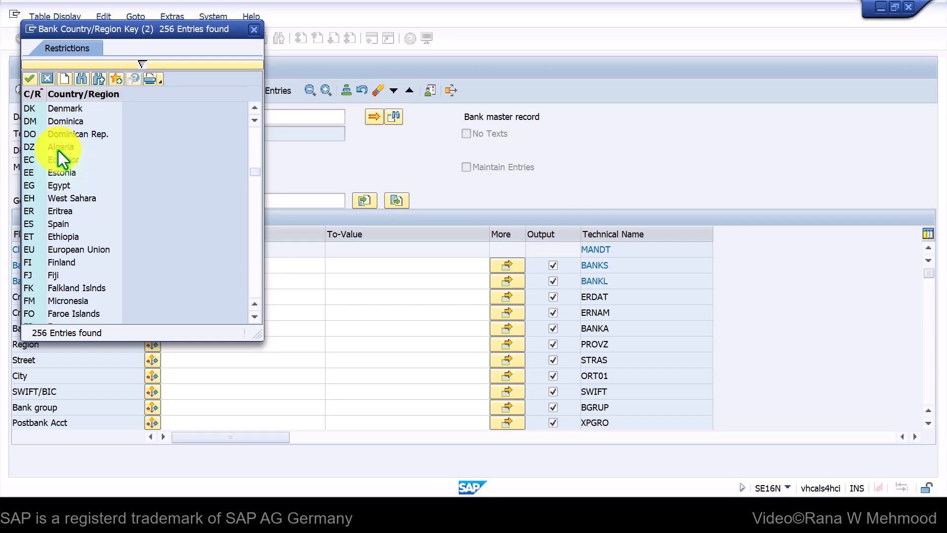
pyautogui.scroll(-2, 87, 203)
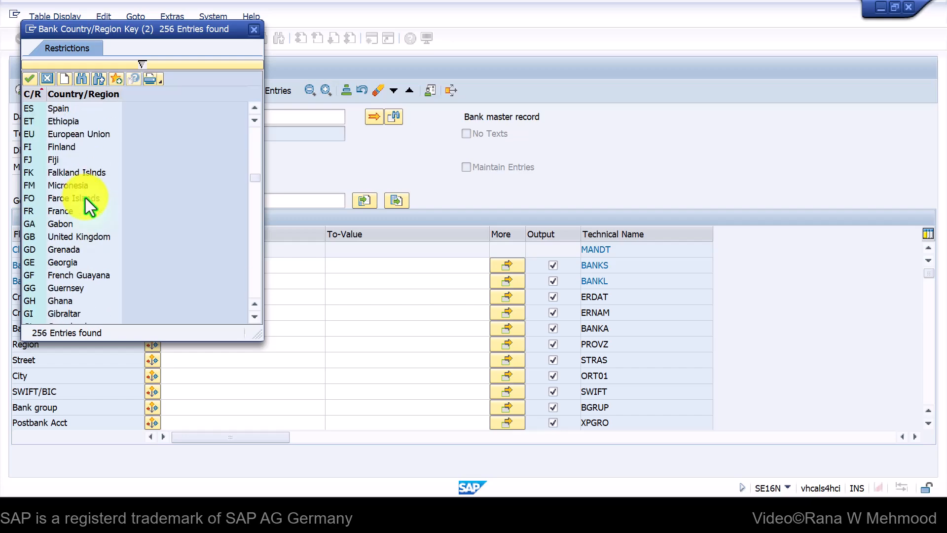
pyautogui.click(63, 238)
pyautogui.click(28, 238)
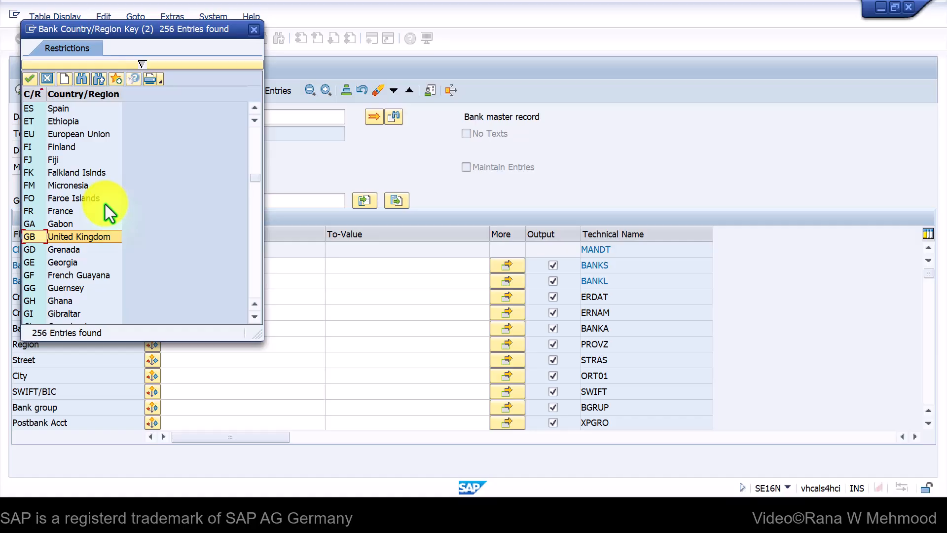
pyautogui.scroll(5, 79, 230)
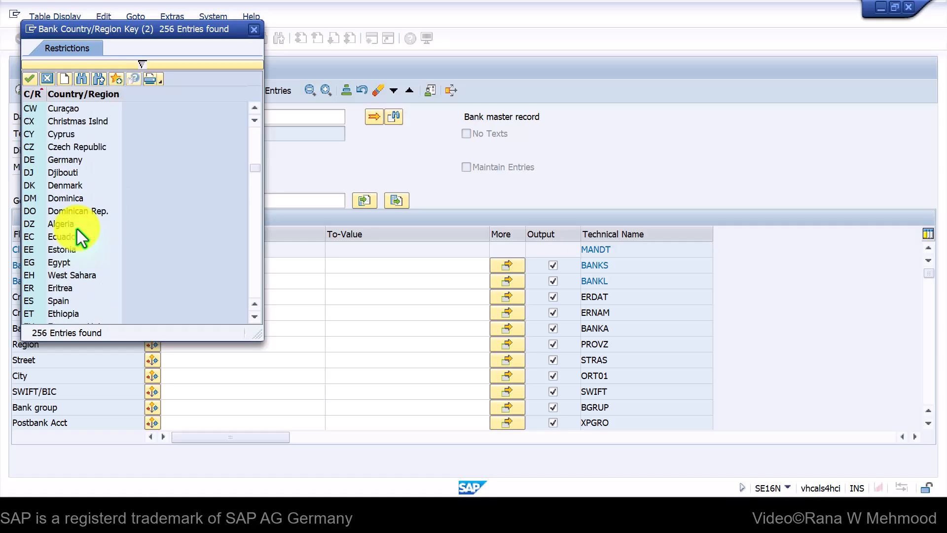
pyautogui.scroll(-6, 77, 229)
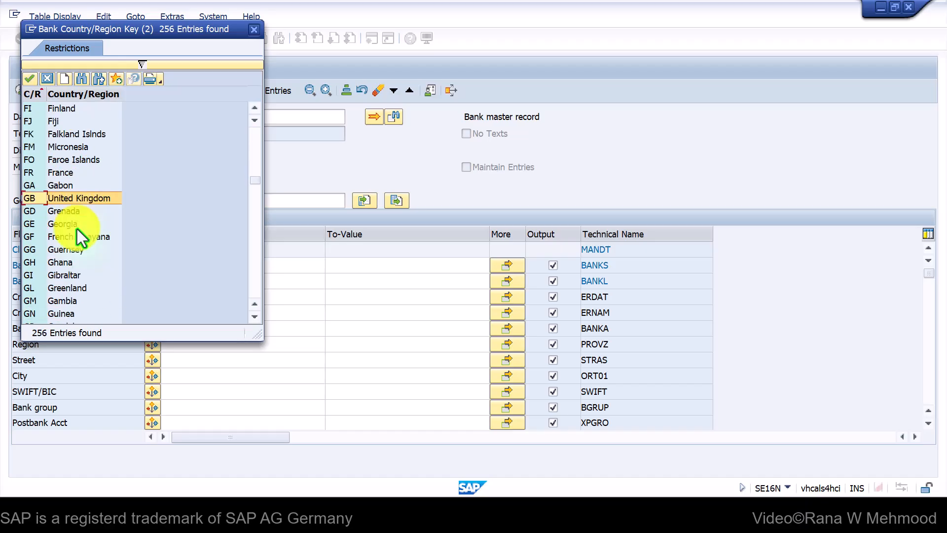
pyautogui.doubleClick(39, 199)
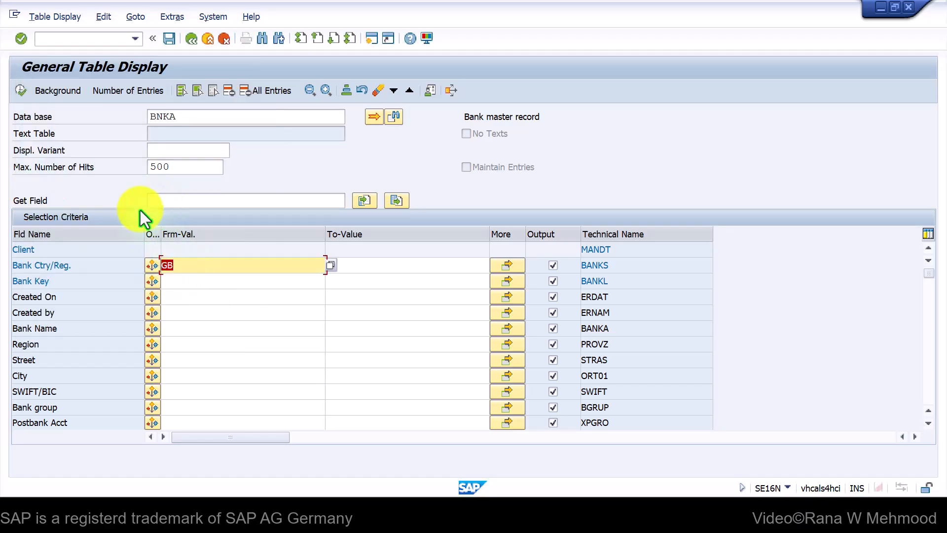
pyautogui.click(20, 90)
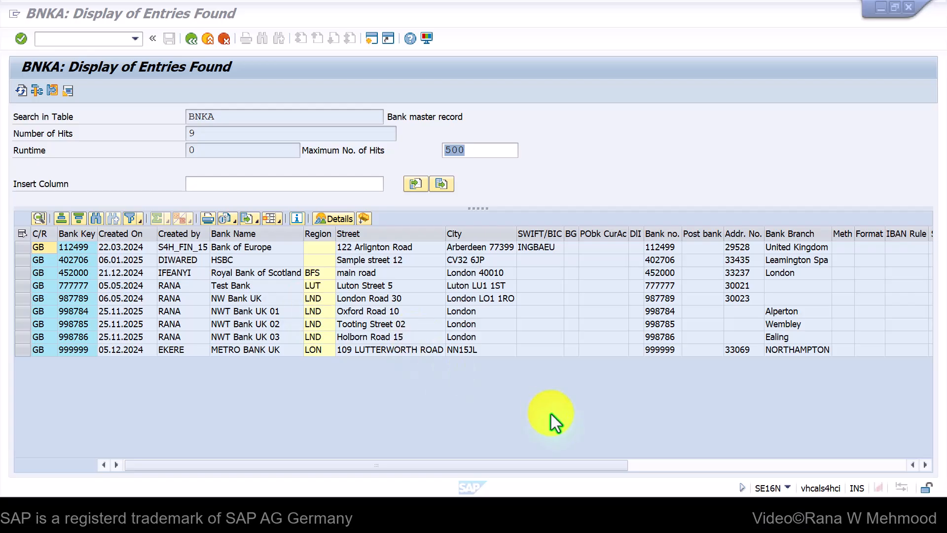
# Paste bank keys 487899, 587899 and 687899 into rows 9–11 and fill GB down
pyautogui.moveTo(553, 513)
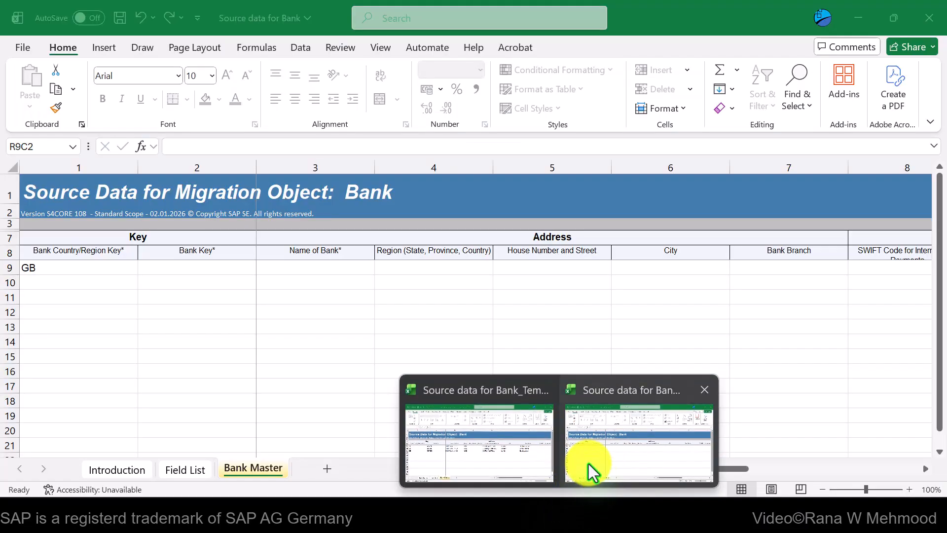
pyautogui.click(590, 466)
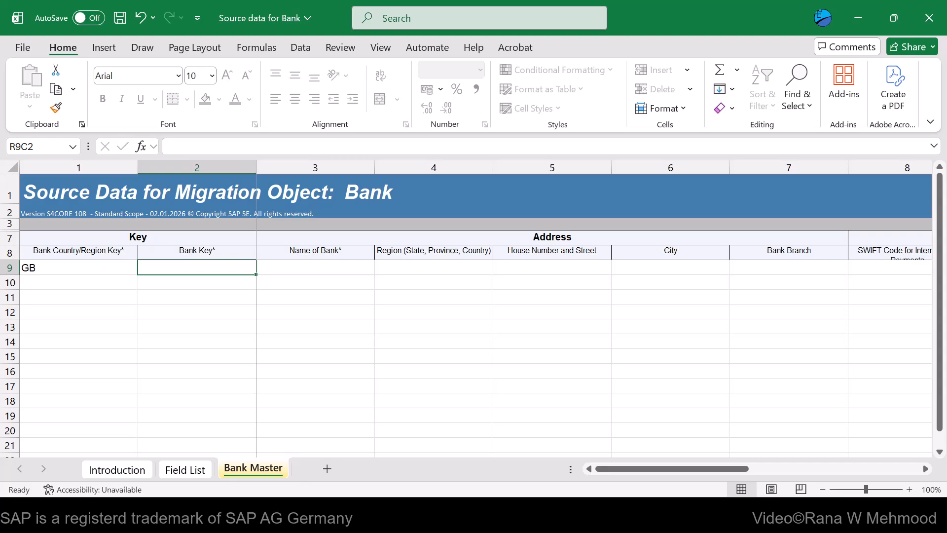
pyautogui.hotkey('alt', 'Tab')
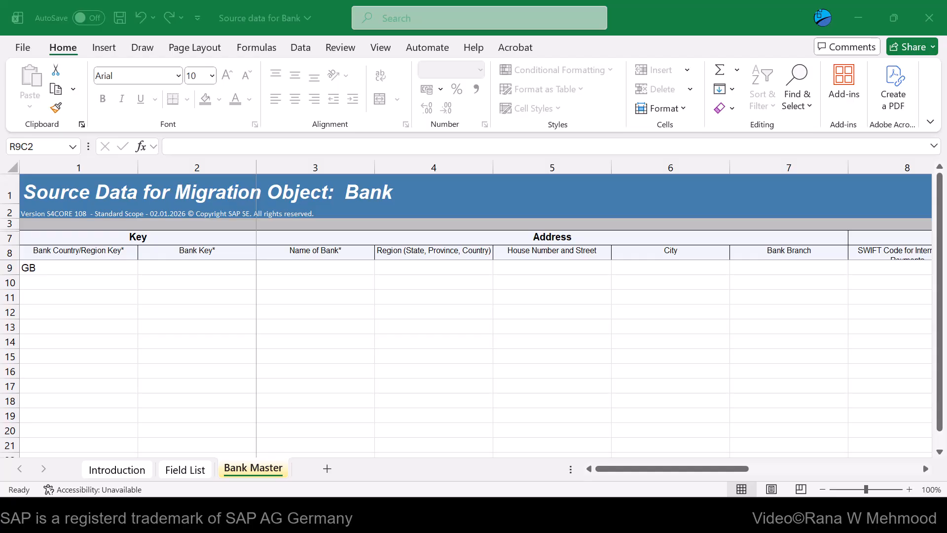
pyautogui.hotkey('ctrl', 'c')
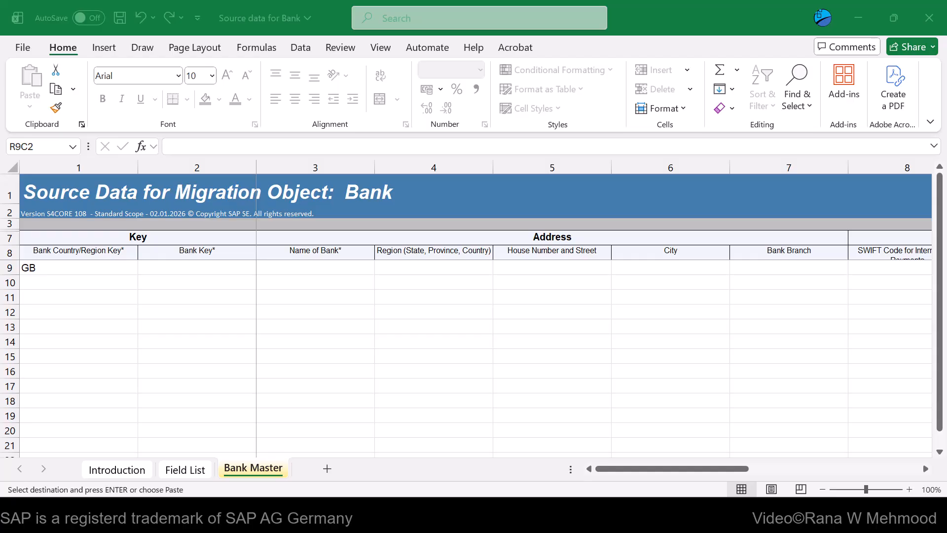
pyautogui.click(169, 268)
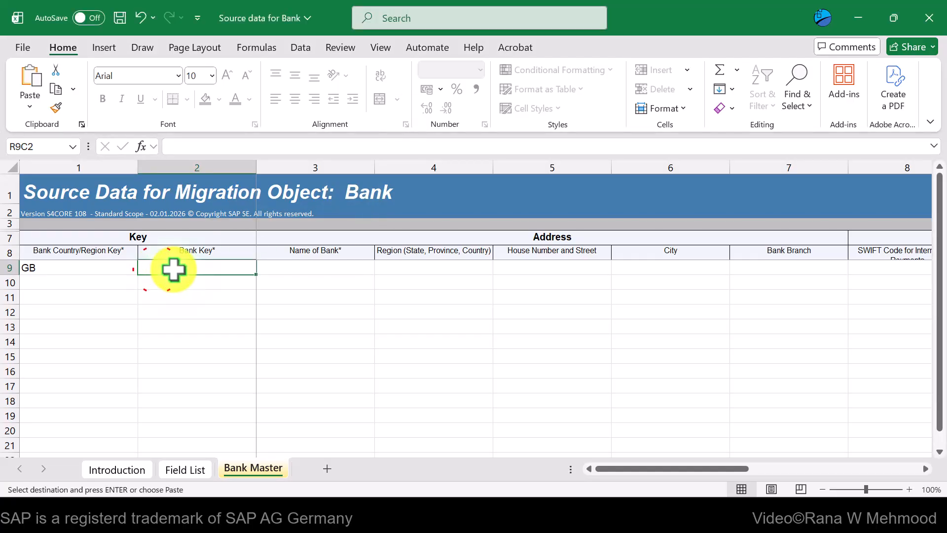
pyautogui.hotkey('ctrl', 'v')
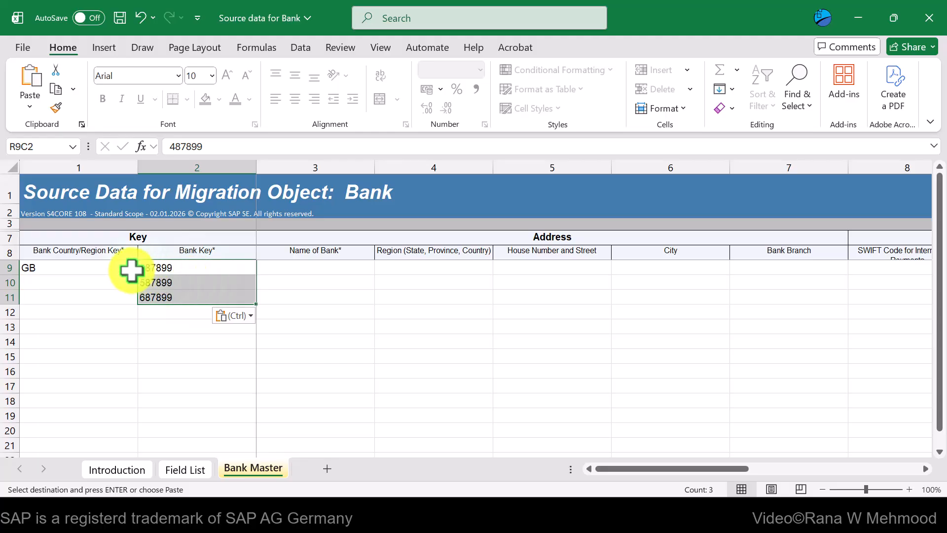
pyautogui.click(120, 266)
pyautogui.moveTo(138, 275); pyautogui.dragTo(138, 303)
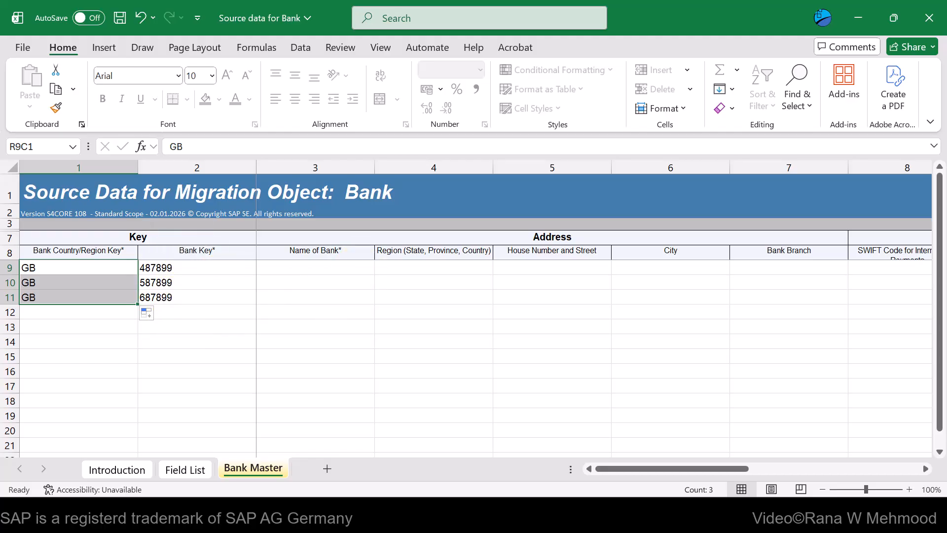
# Paste the details for BNW Bank UK 01–03 (region LND, London addresses) into rows 9–11
pyautogui.hotkey('alt', 'Tab')
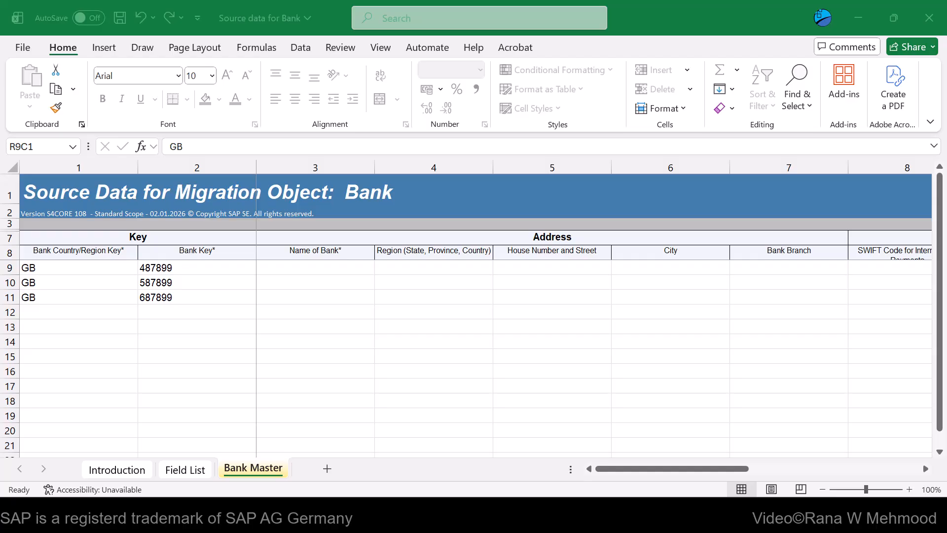
pyautogui.click(320, 265)
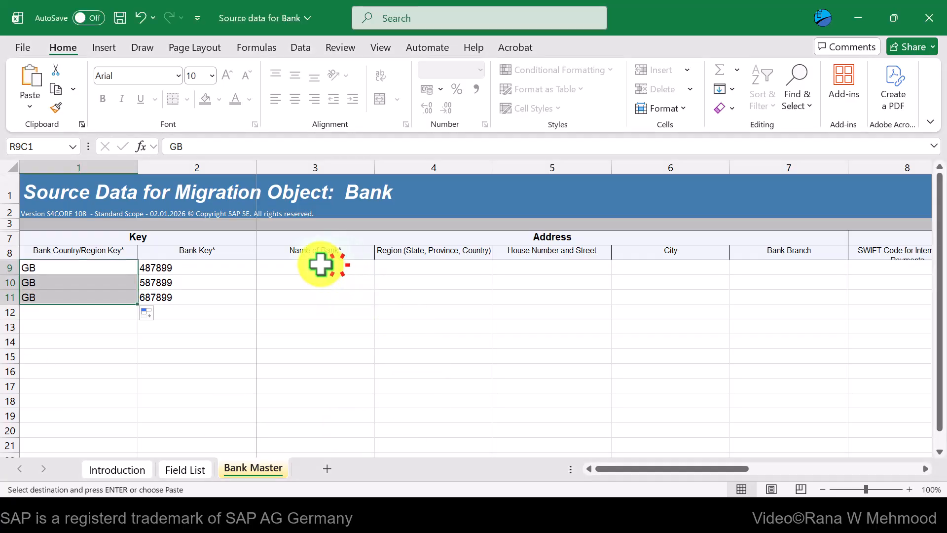
pyautogui.hotkey('ctrl', 'v')
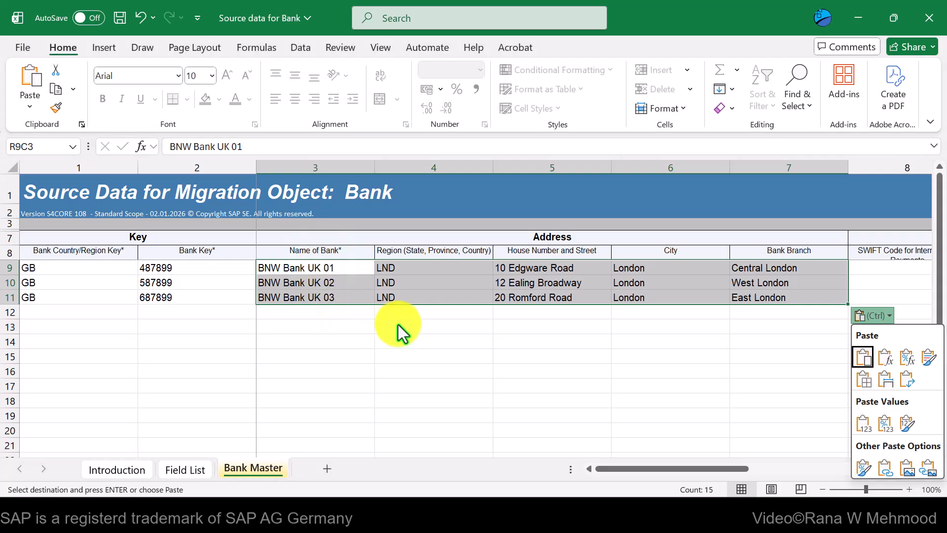
pyautogui.press('Escape')
pyautogui.click(326, 264)
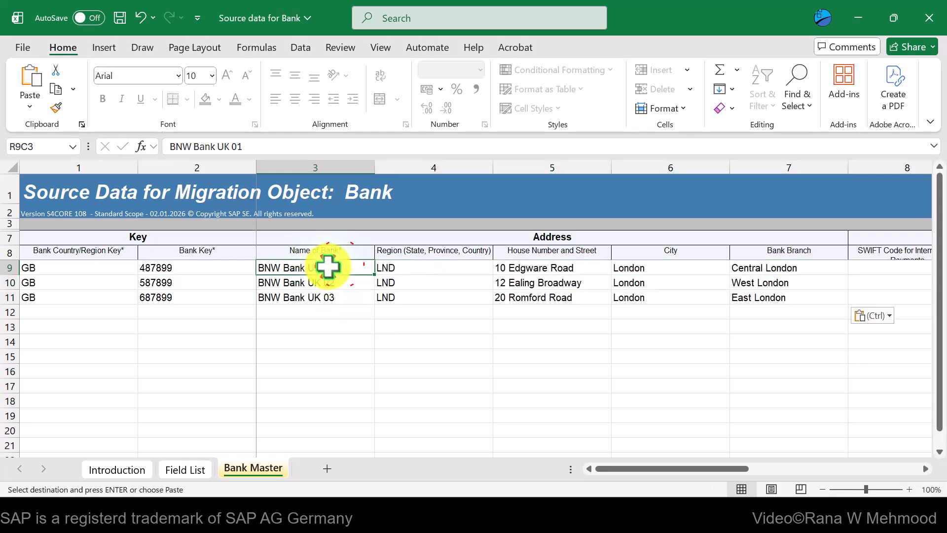
pyautogui.click(425, 265)
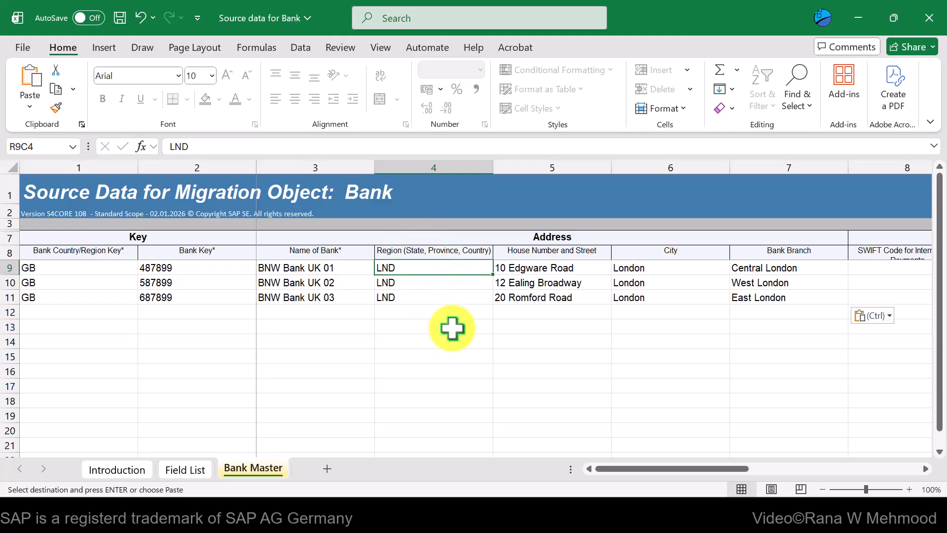
pyautogui.click(436, 519)
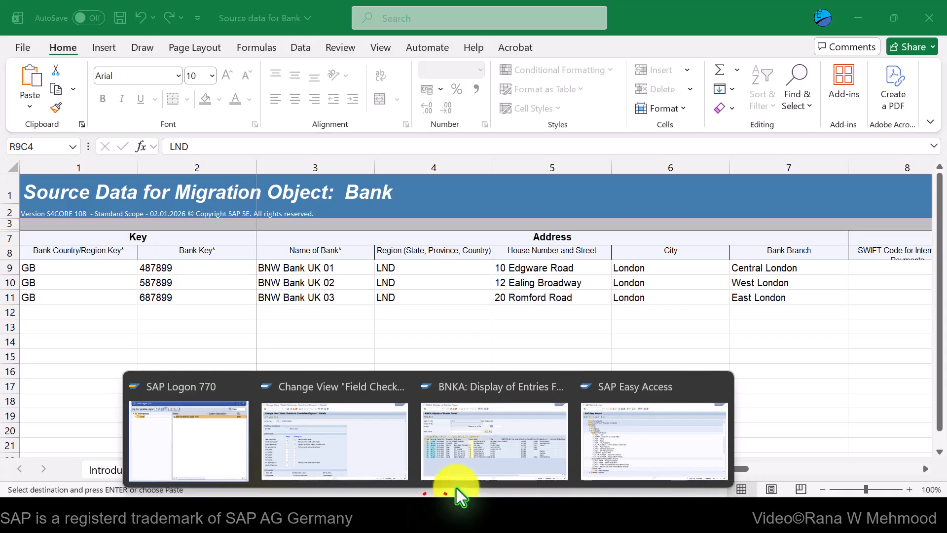
pyautogui.click(457, 484)
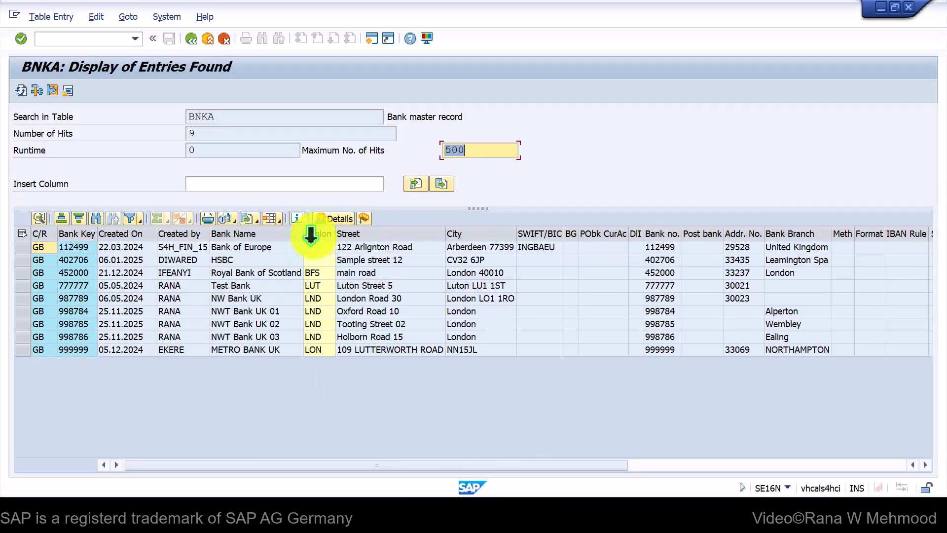
pyautogui.click(317, 233)
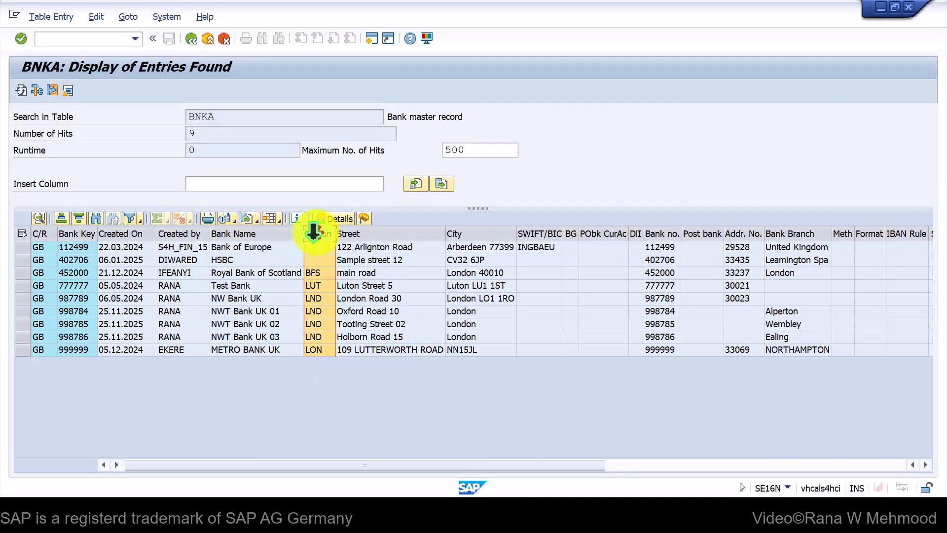
pyautogui.click(328, 273)
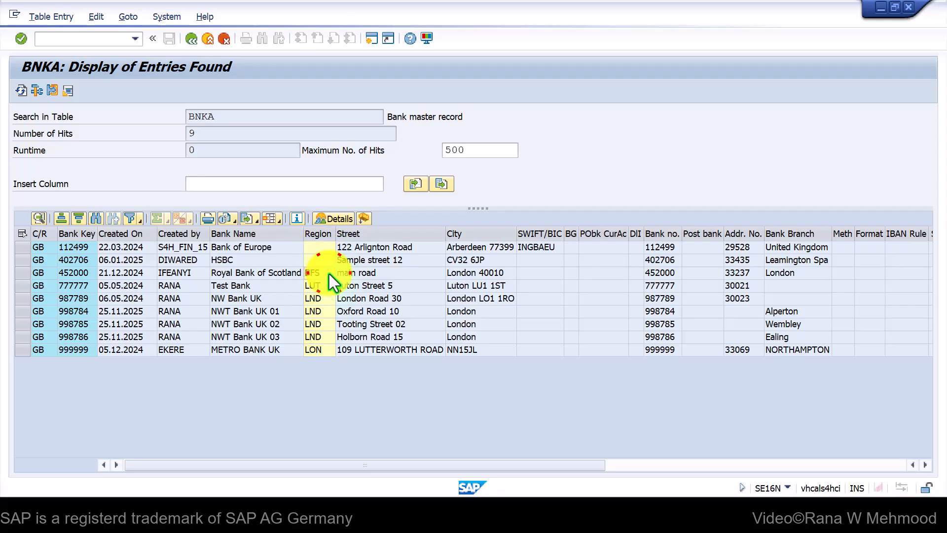
pyautogui.press('F4')
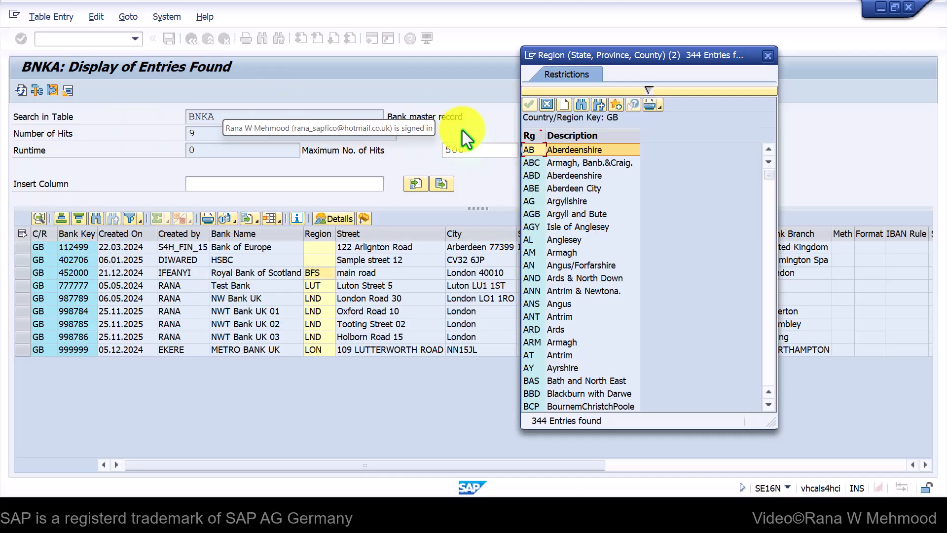
pyautogui.click(474, 181)
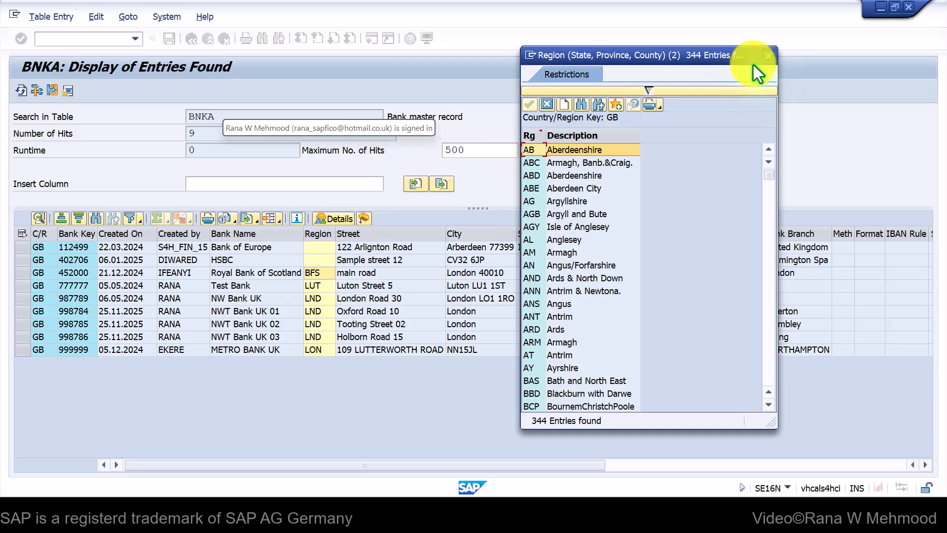
pyautogui.click(767, 55)
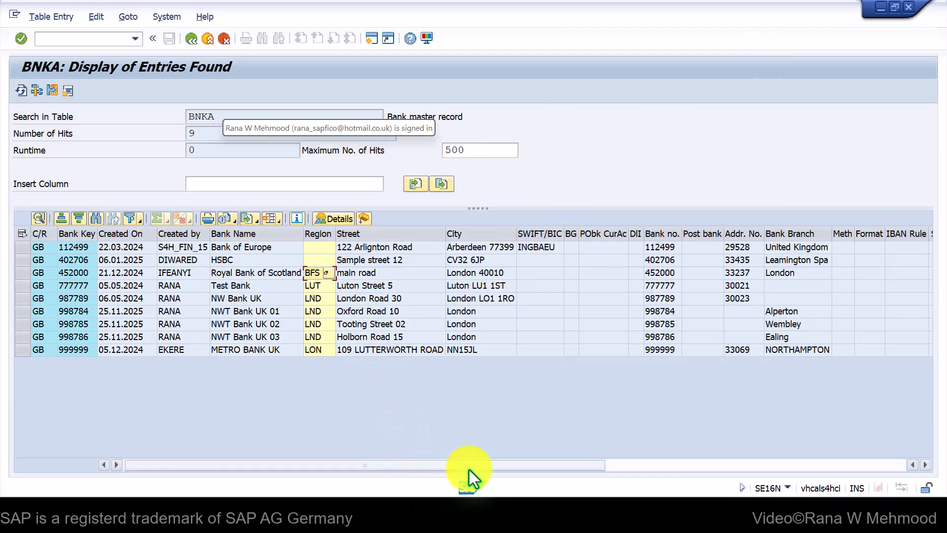
pyautogui.moveTo(555, 508)
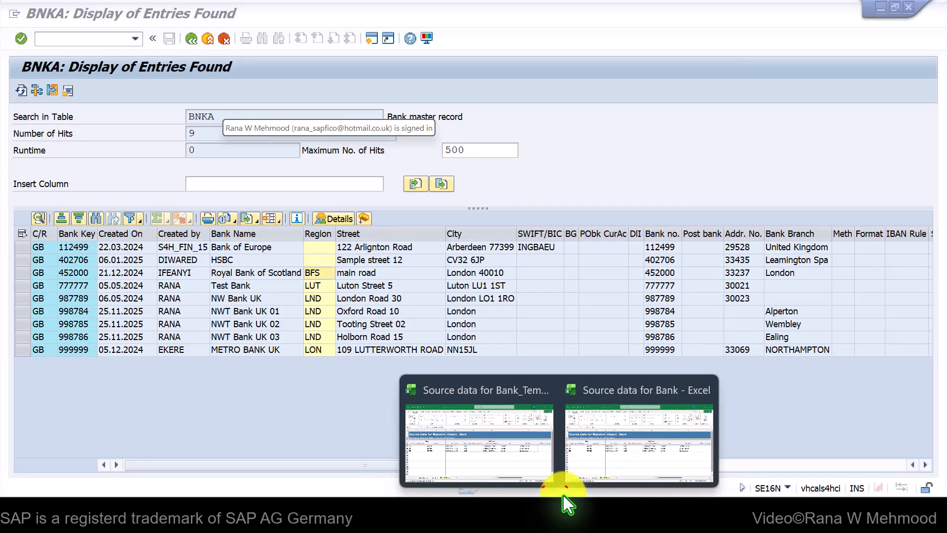
pyautogui.click(606, 440)
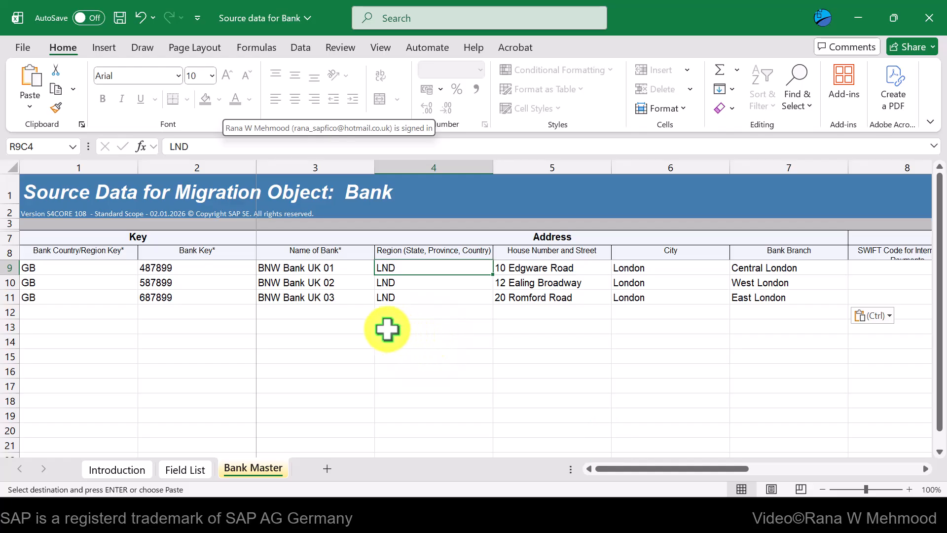
pyautogui.click(439, 281)
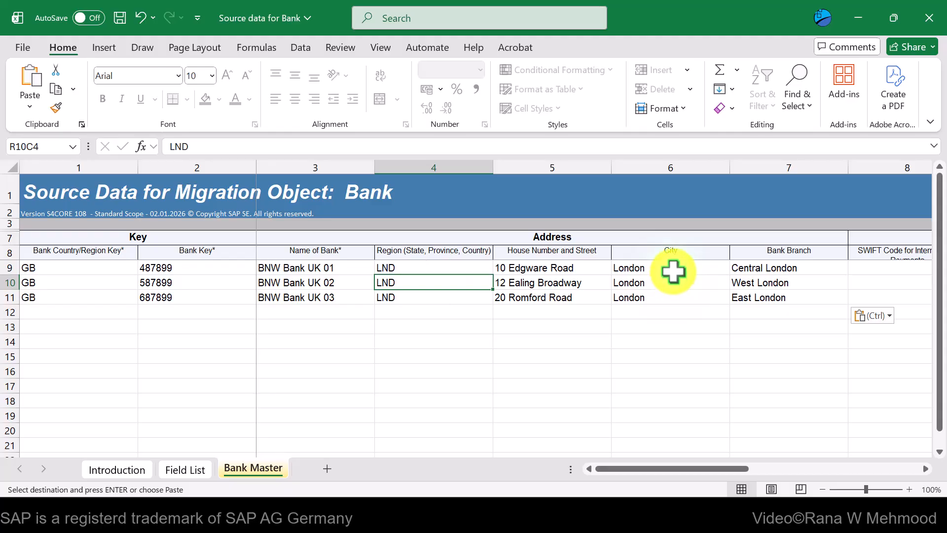
pyautogui.click(675, 266)
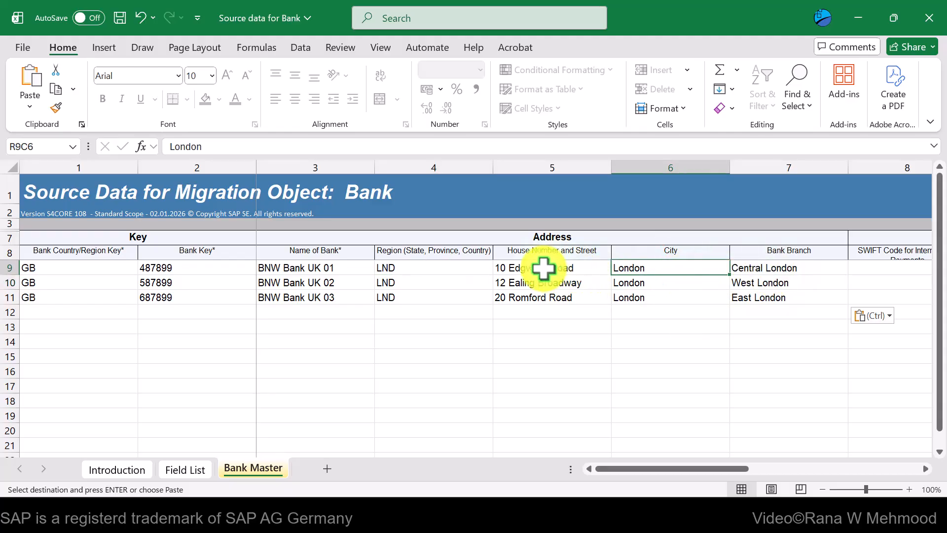
pyautogui.moveTo(542, 265); pyautogui.dragTo(546, 295)
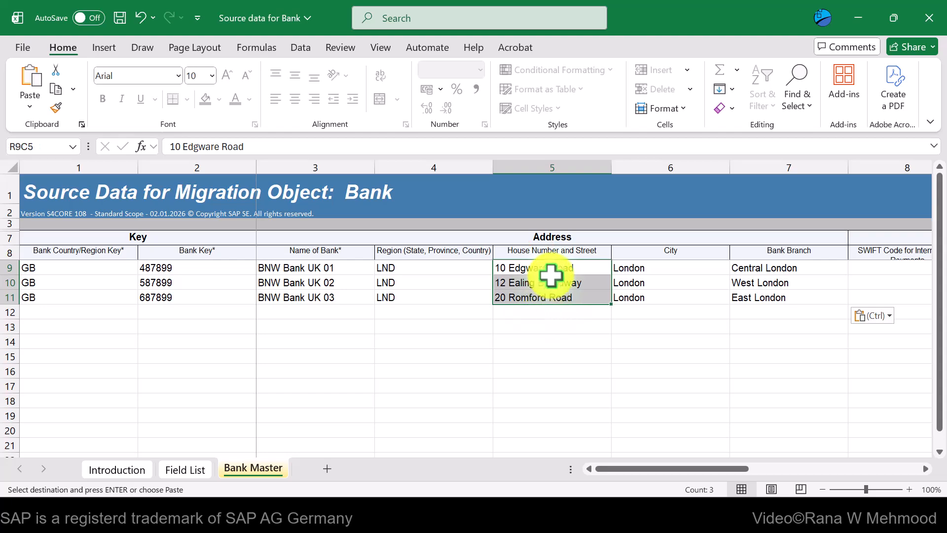
pyautogui.click(678, 275)
pyautogui.moveTo(755, 271); pyautogui.dragTo(763, 295)
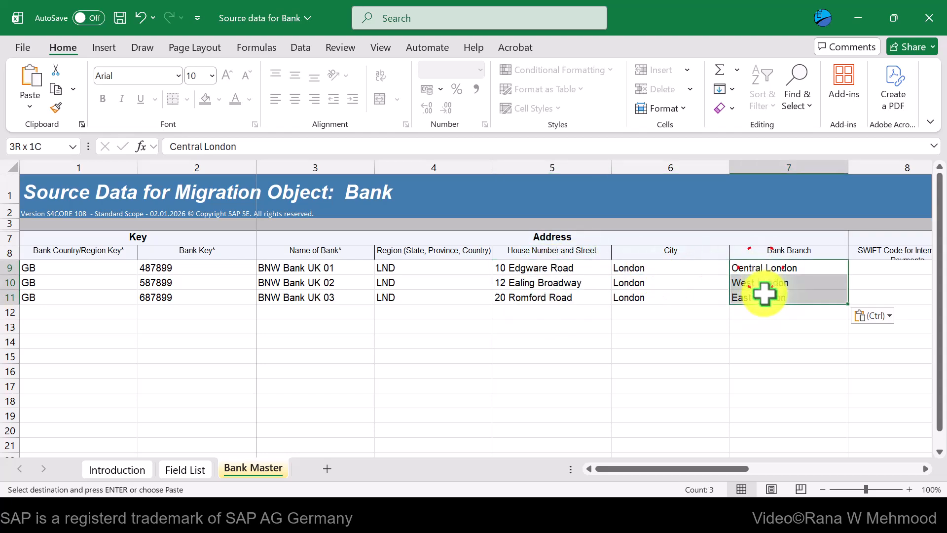
pyautogui.moveTo(718, 468); pyautogui.dragTo(855, 470)
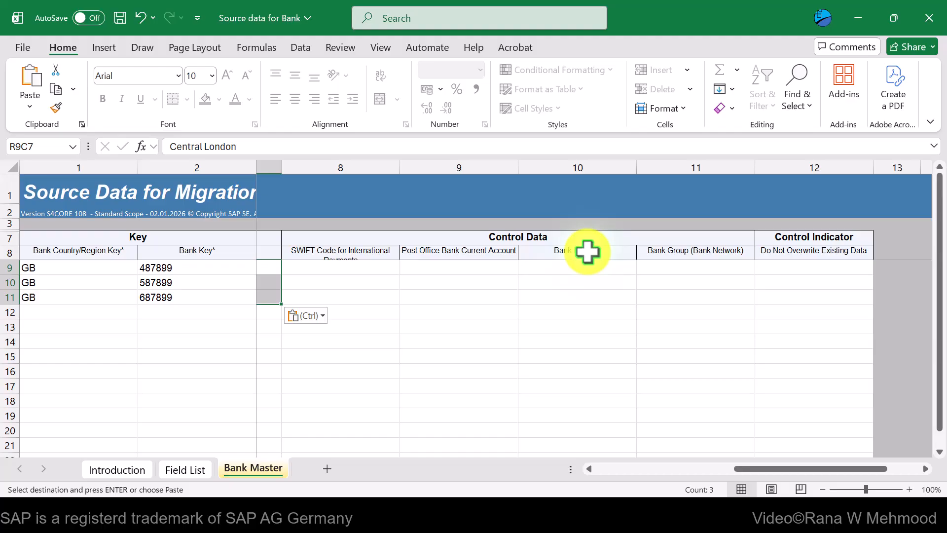
pyautogui.click(590, 267)
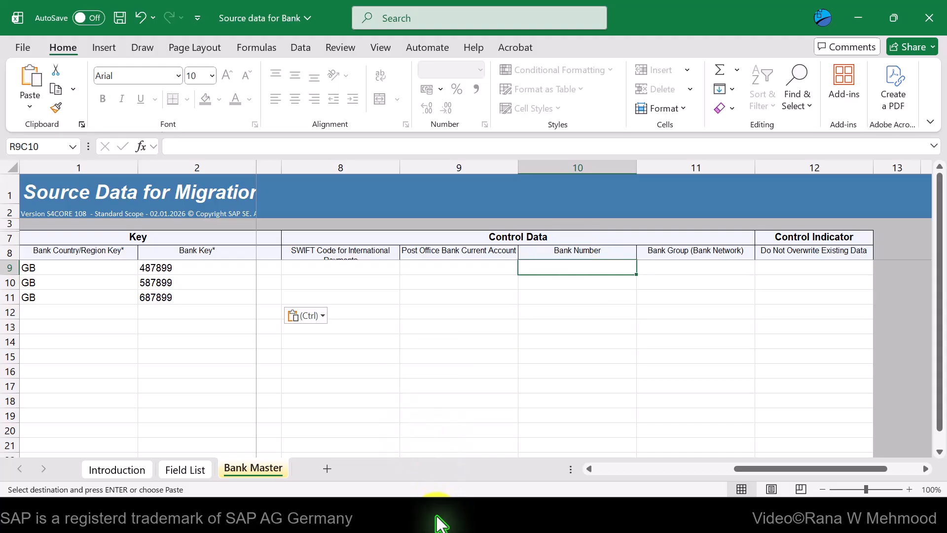
pyautogui.moveTo(444, 512)
pyautogui.moveTo(472, 463)
pyautogui.click(361, 433)
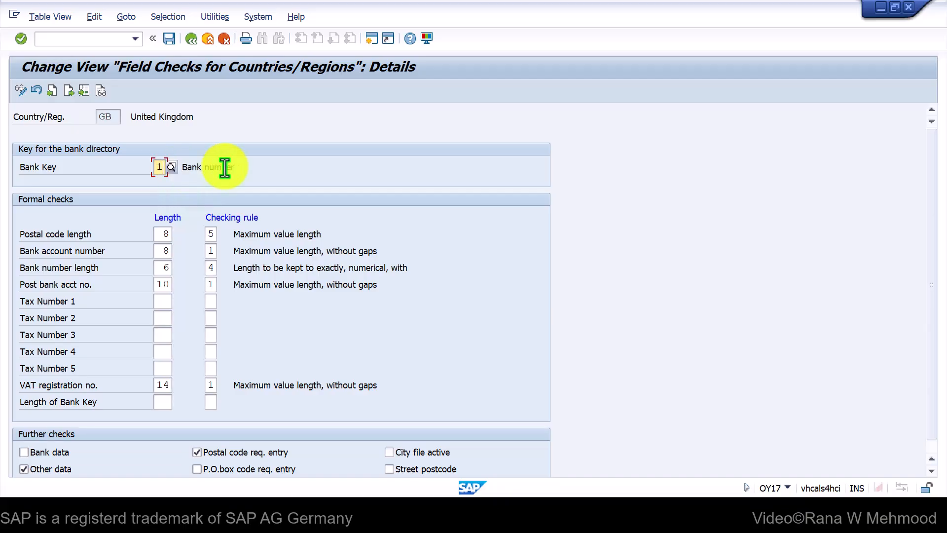
pyautogui.click(172, 167)
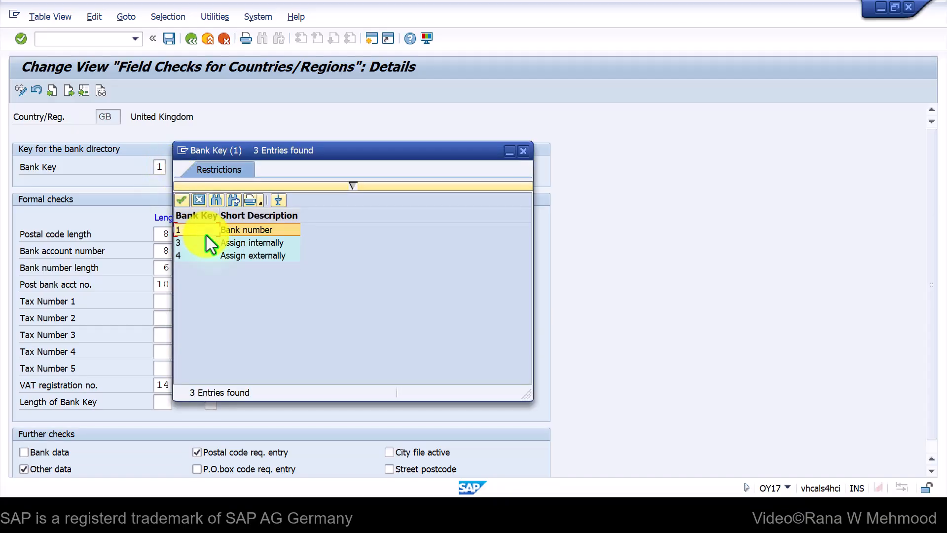
pyautogui.moveTo(314, 146); pyautogui.dragTo(539, 92)
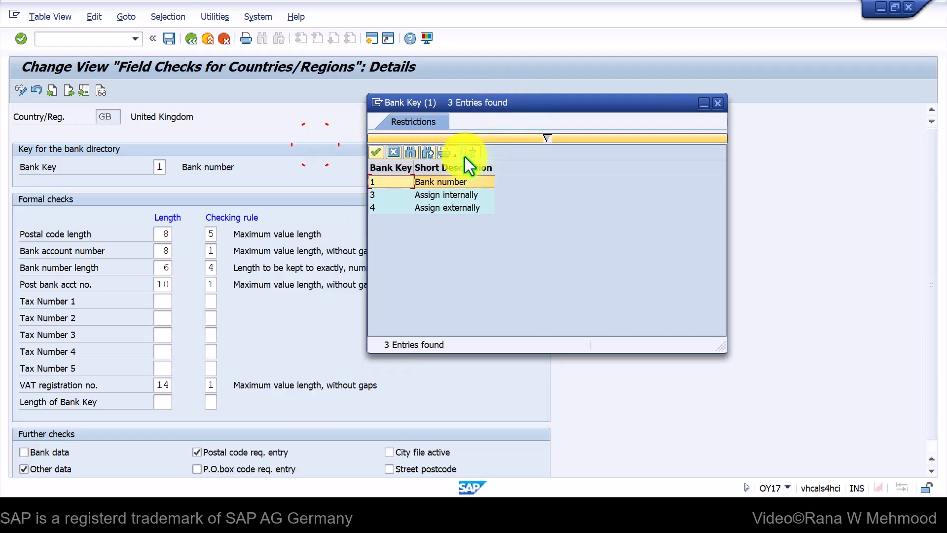
pyautogui.click(390, 186)
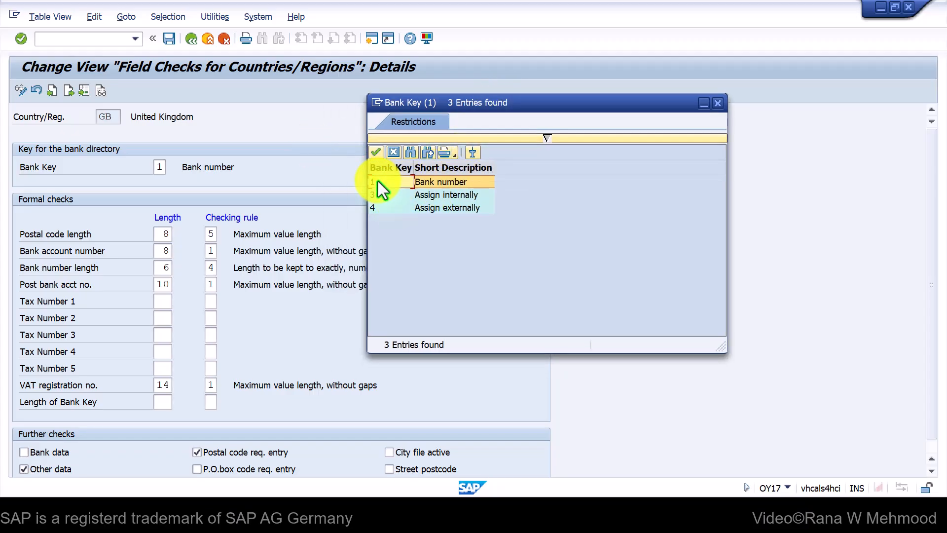
pyautogui.click(386, 194)
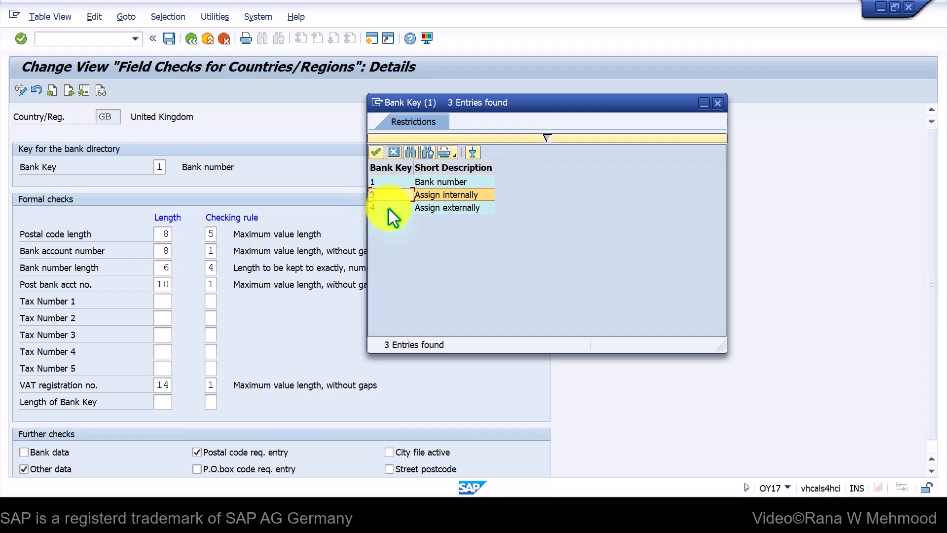
pyautogui.click(392, 209)
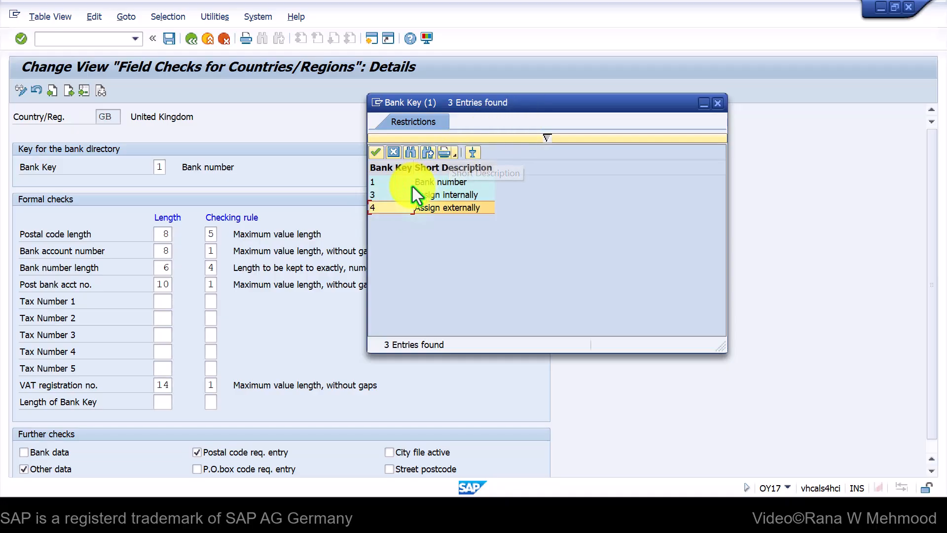
pyautogui.click(392, 180)
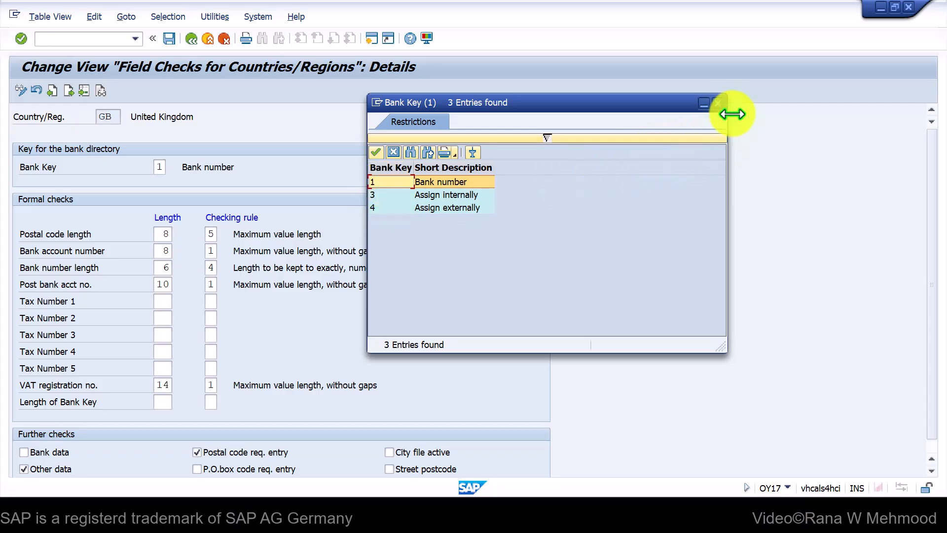
pyautogui.click(719, 103)
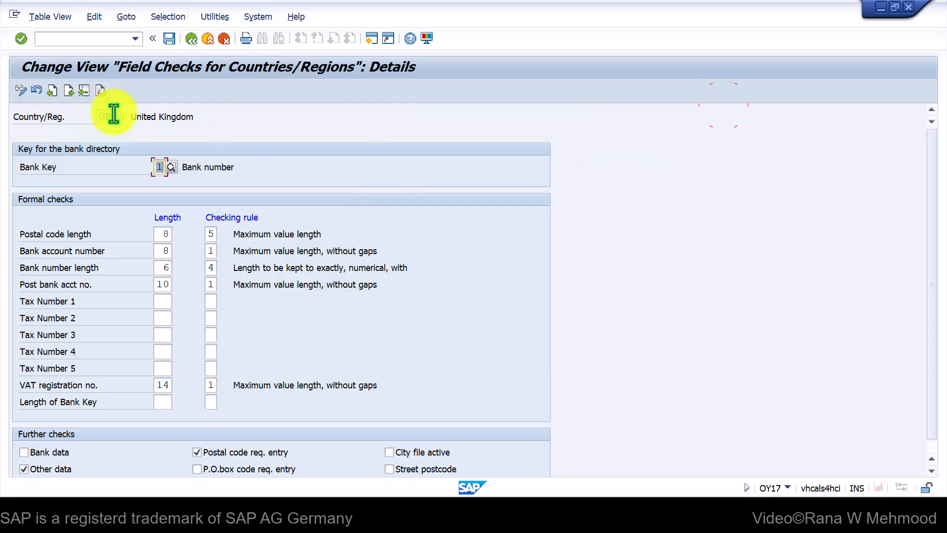
pyautogui.click(109, 115)
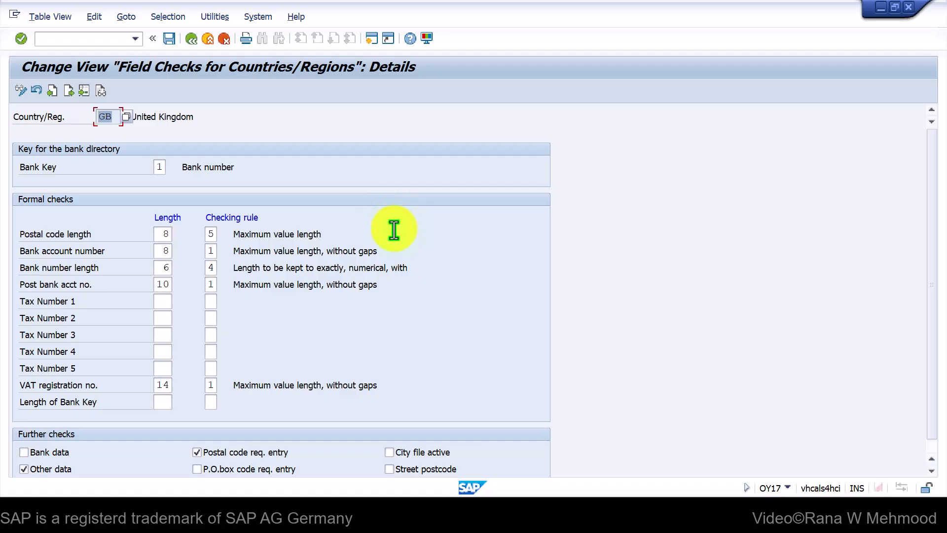
pyautogui.click(568, 521)
pyautogui.click(609, 455)
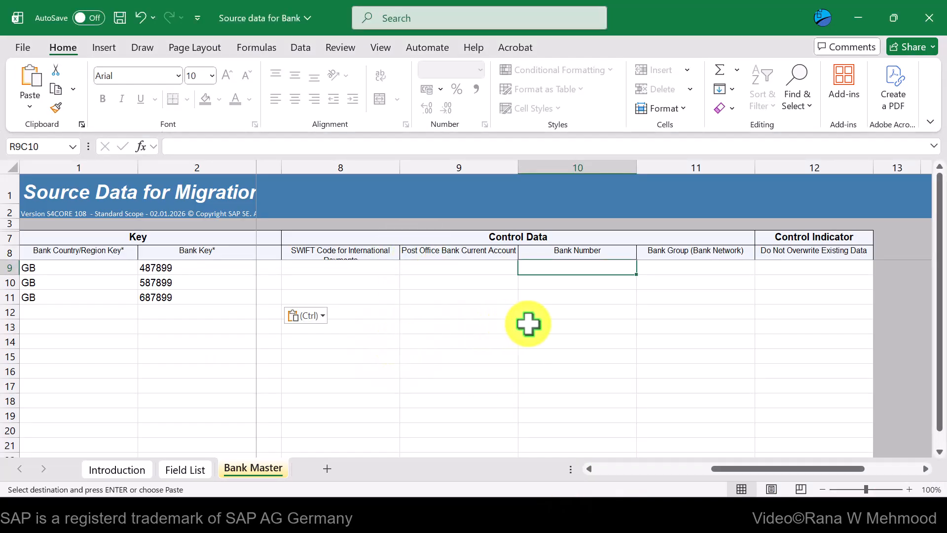
# Copy bank keys 487899, 587899 and 687899 into the Bank Number column
pyautogui.moveTo(203, 266); pyautogui.dragTo(199, 292)
pyautogui.hotkey('ctrl', 'c')
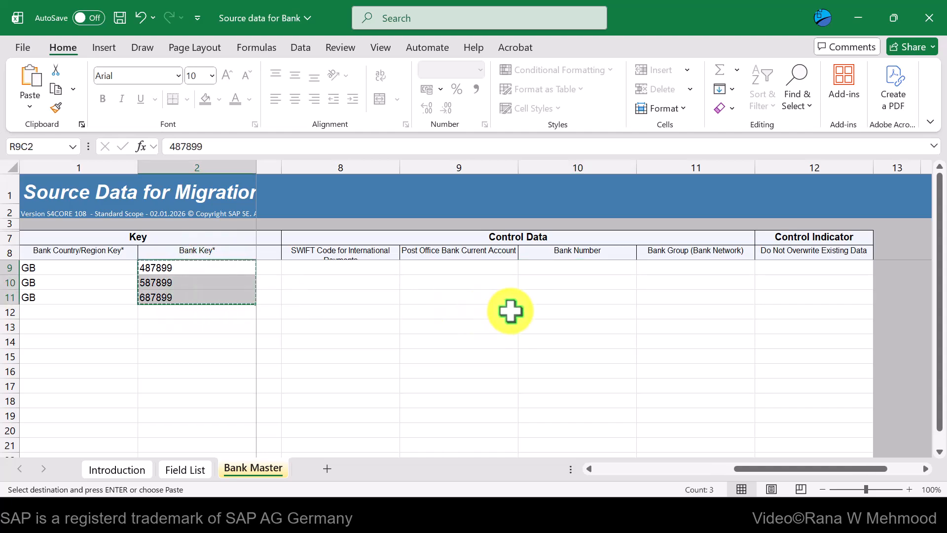
pyautogui.click(557, 268)
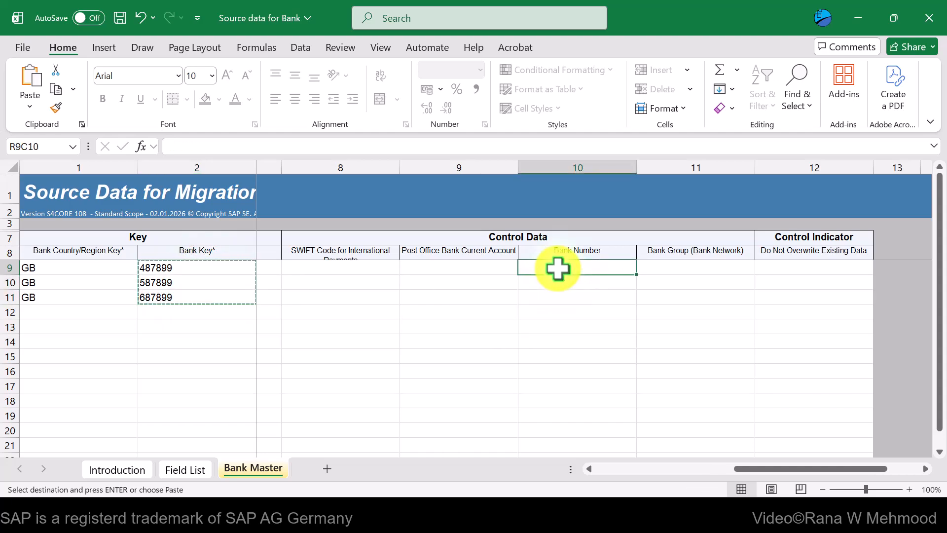
pyautogui.hotkey('ctrl', 'v')
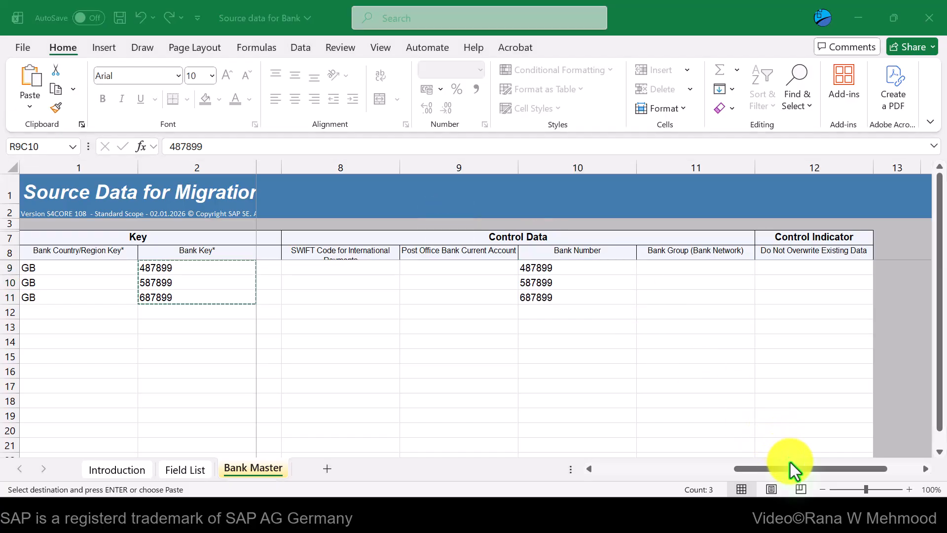
pyautogui.click(791, 466)
pyautogui.moveTo(832, 469); pyautogui.dragTo(786, 464)
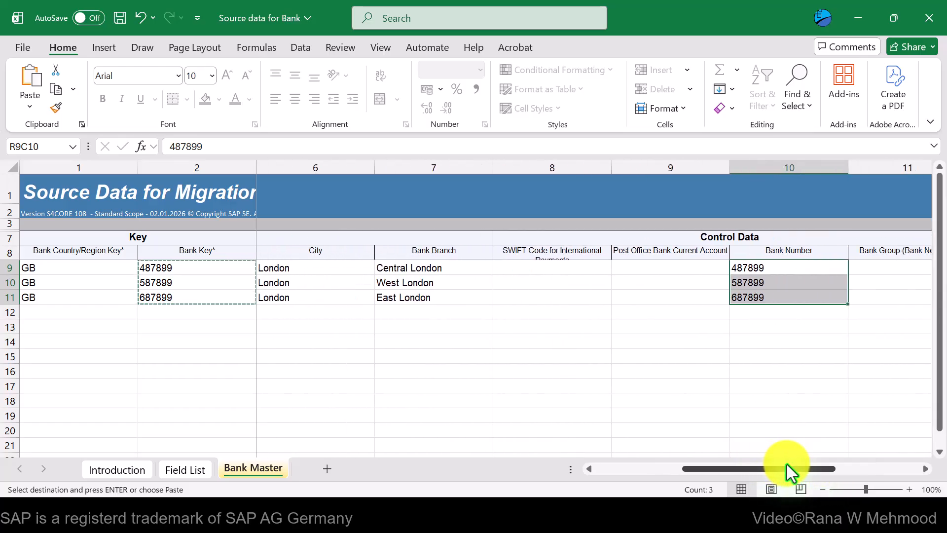
pyautogui.click(571, 271)
pyautogui.click(662, 277)
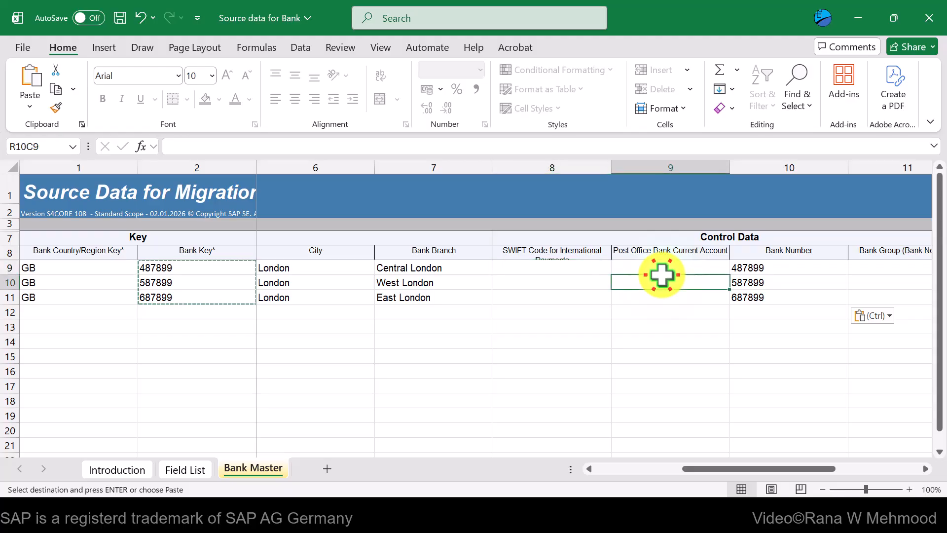
pyautogui.moveTo(715, 469); pyautogui.dragTo(740, 466)
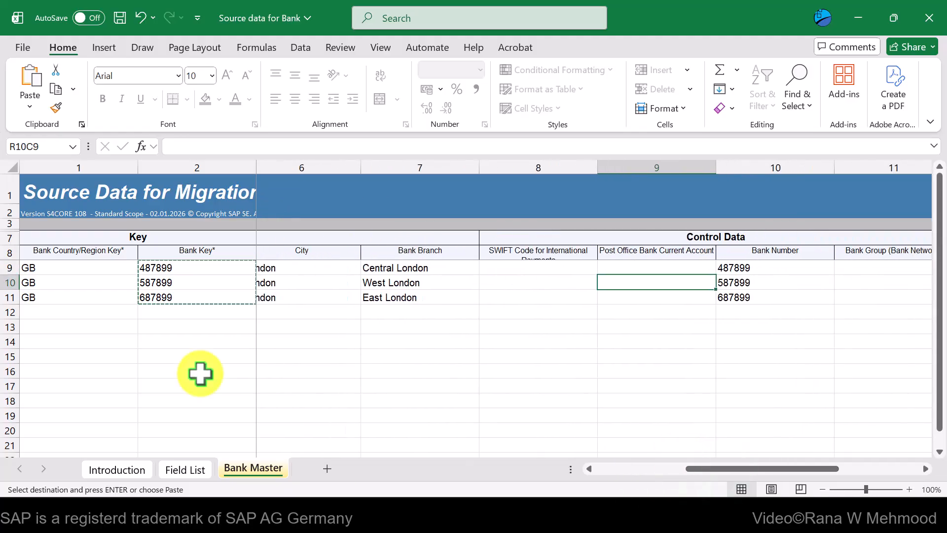
pyautogui.hotkey('alt', 'Tab')
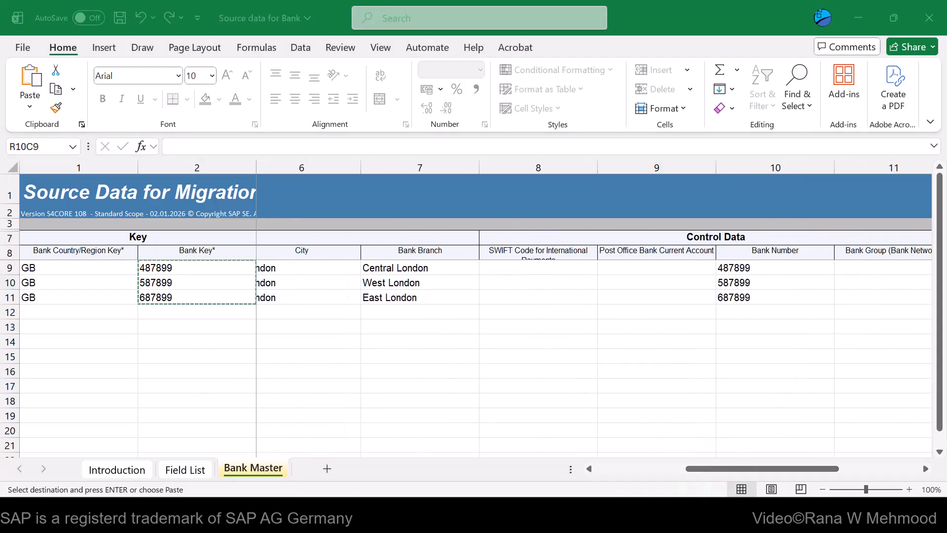
pyautogui.click(744, 468)
pyautogui.moveTo(789, 467); pyautogui.dragTo(840, 463)
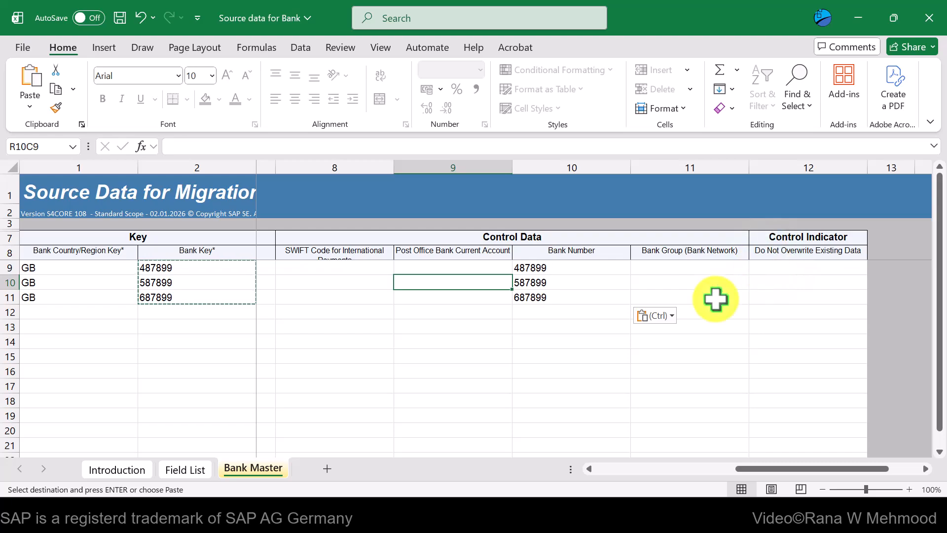
pyautogui.hotkey('alt', 'Tab')
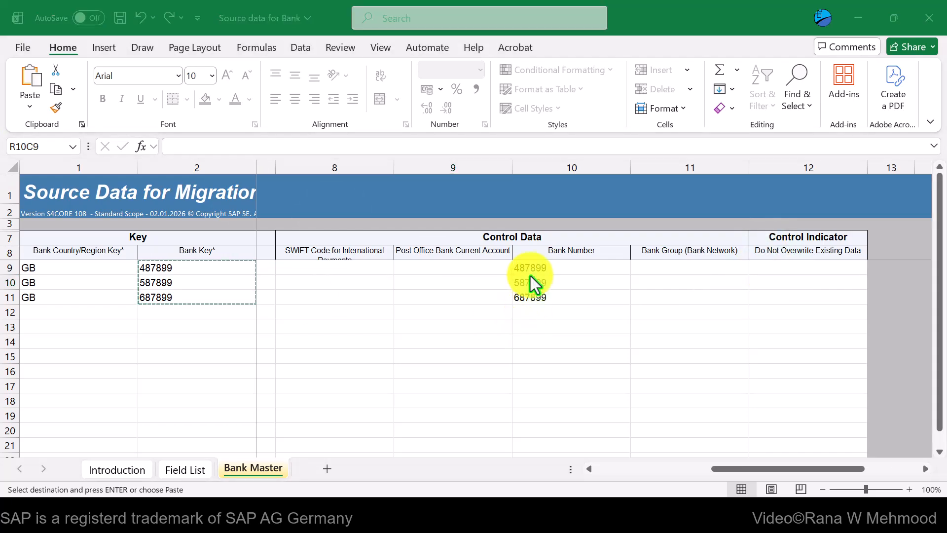
# Save the workbook in its current format and minimize Excel
pyautogui.click(119, 20)
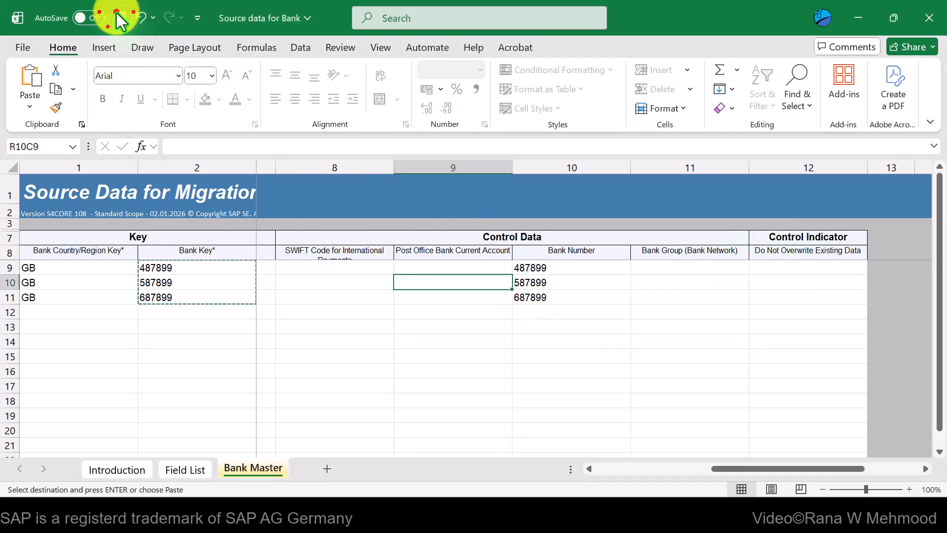
pyautogui.click(419, 299)
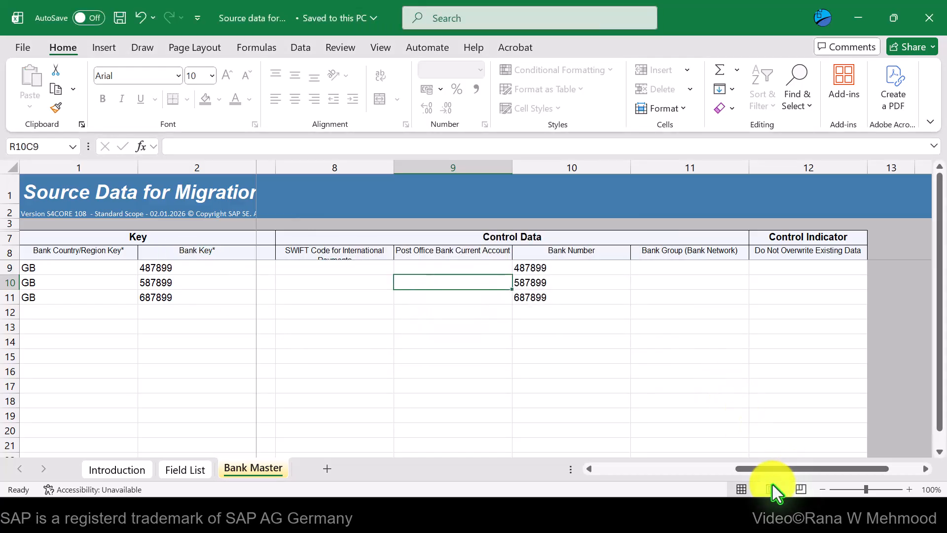
pyautogui.moveTo(765, 466); pyautogui.dragTo(616, 466)
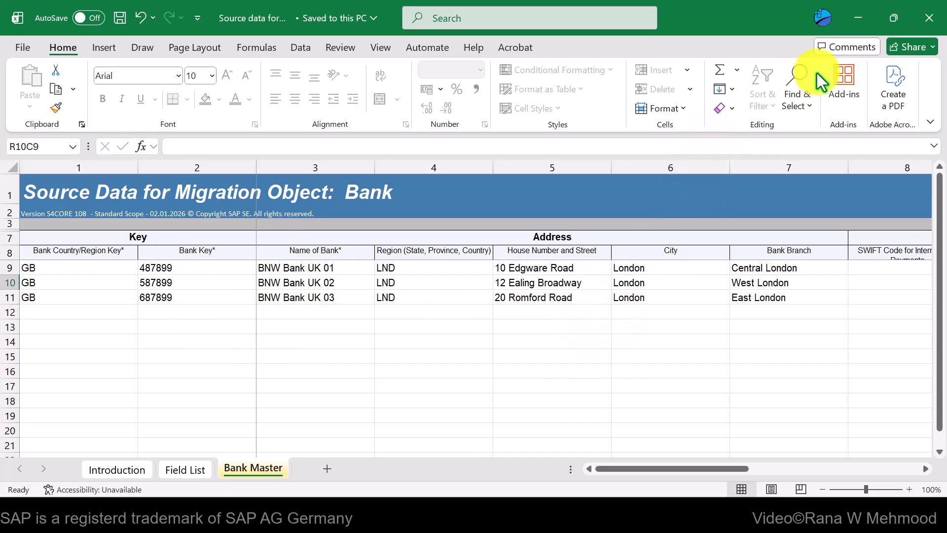
pyautogui.click(852, 19)
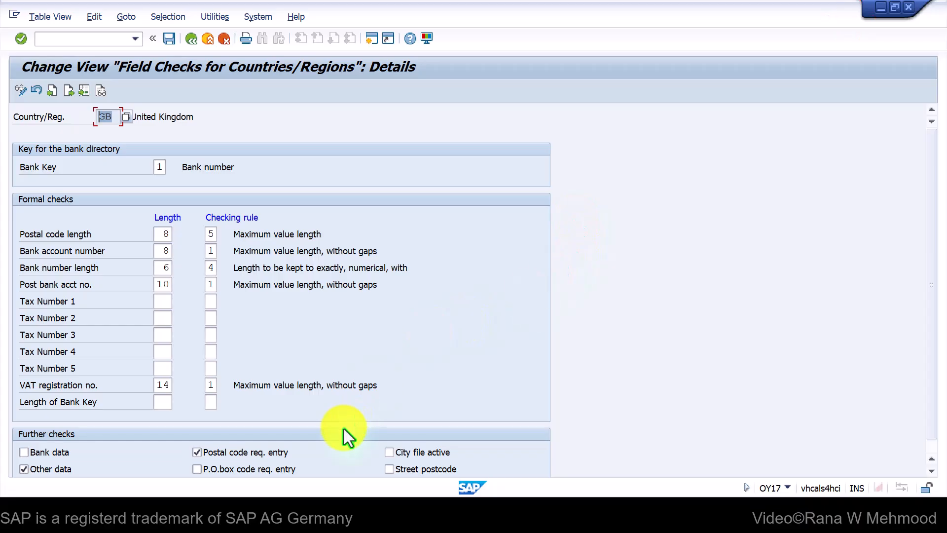
# Upload Source data for Bank.xml as the Bank object's source file
pyautogui.moveTo(364, 518)
pyautogui.click(432, 440)
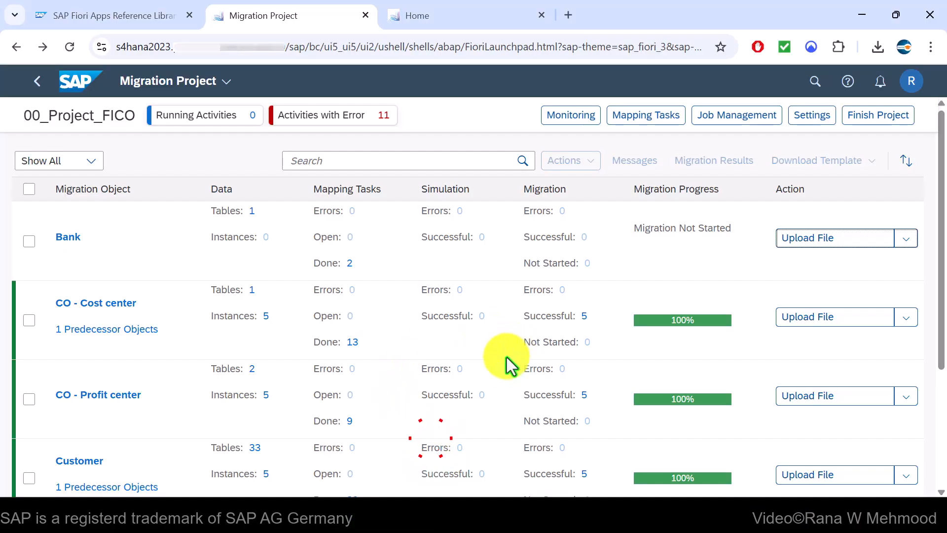
pyautogui.click(830, 242)
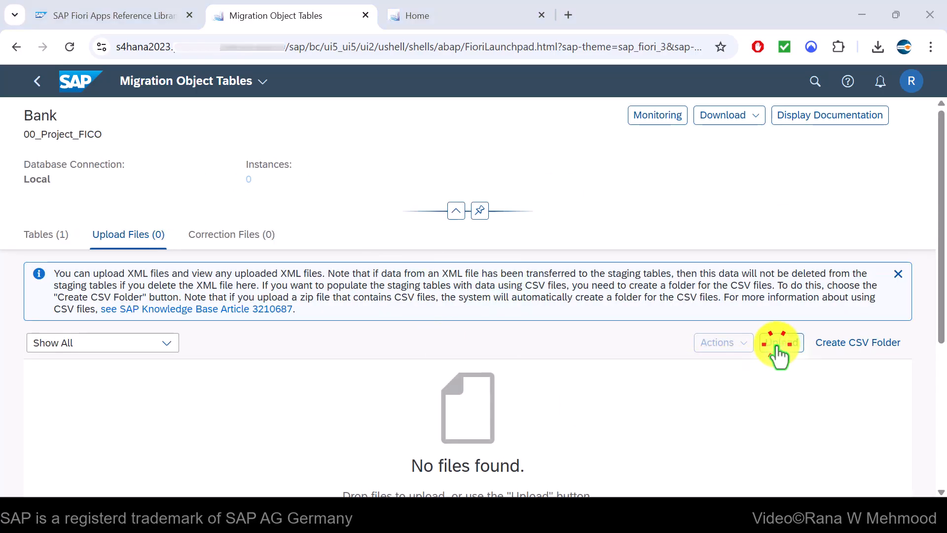
pyautogui.click(778, 344)
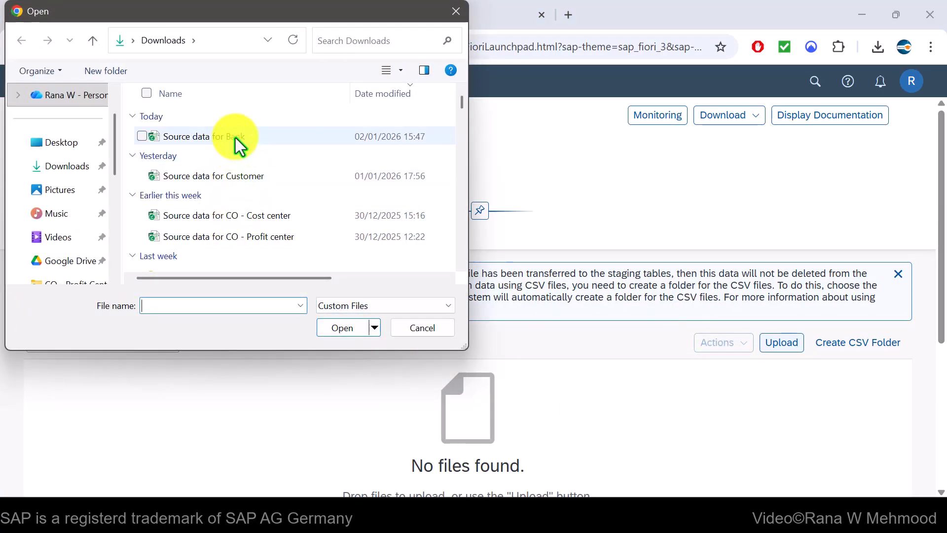
pyautogui.doubleClick(247, 132)
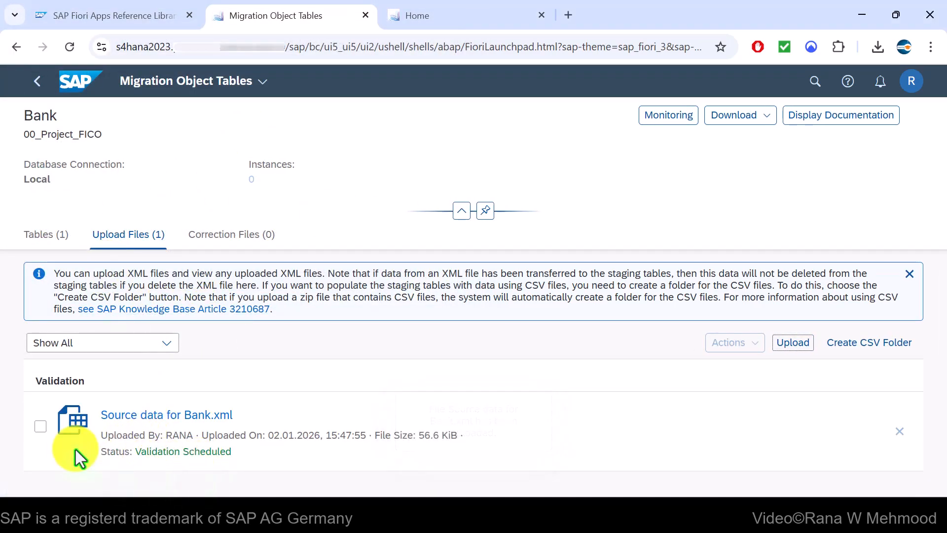
pyautogui.click(40, 426)
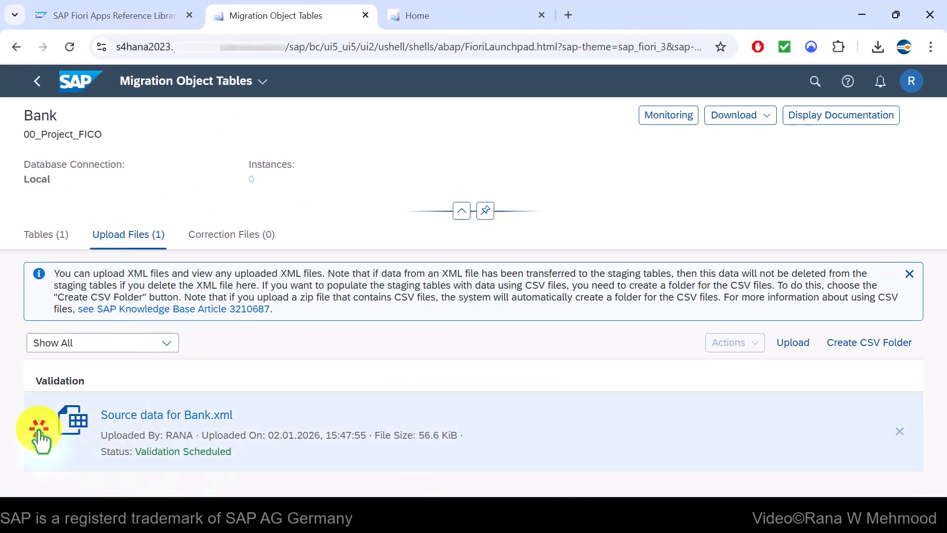
# Check the transfer job in Monitoring, then return to the project list showing 3 Bank instances
pyautogui.click(664, 119)
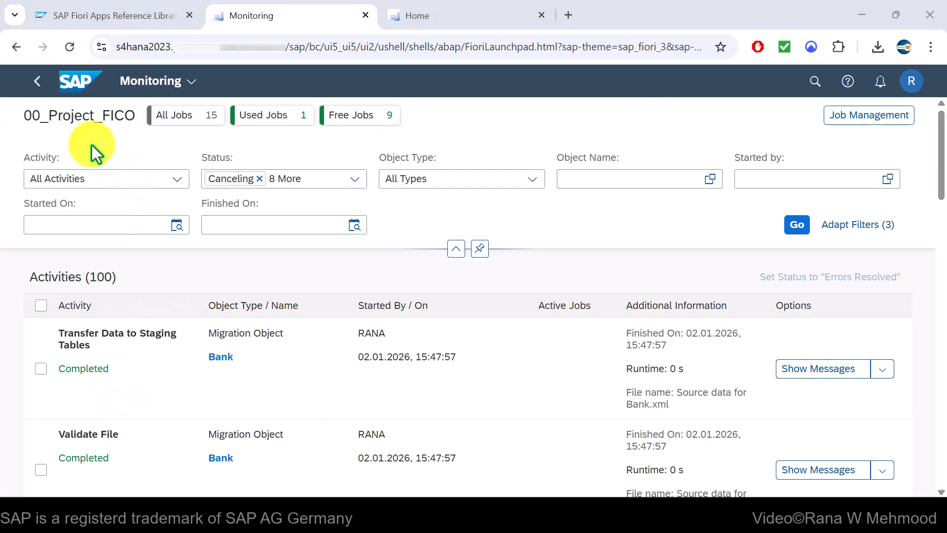
pyautogui.click(37, 81)
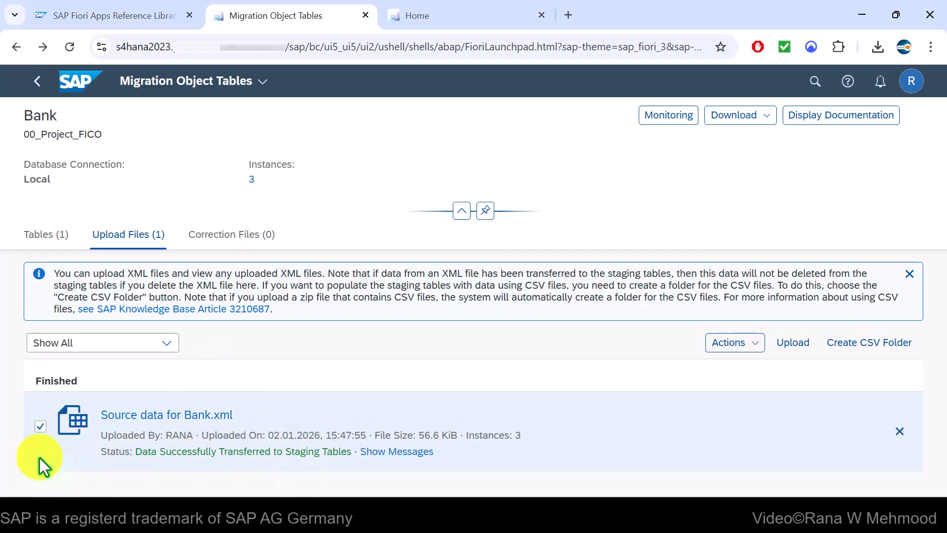
pyautogui.click(42, 427)
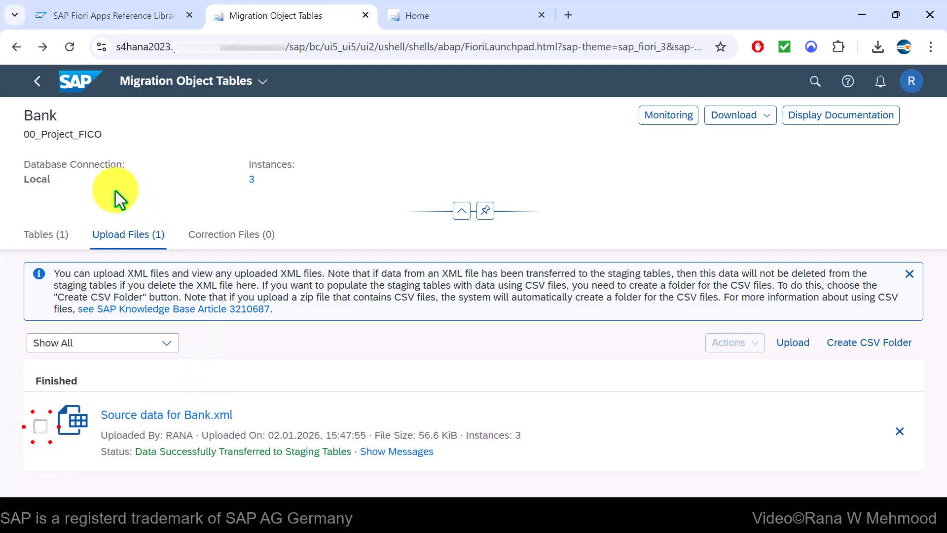
pyautogui.click(38, 87)
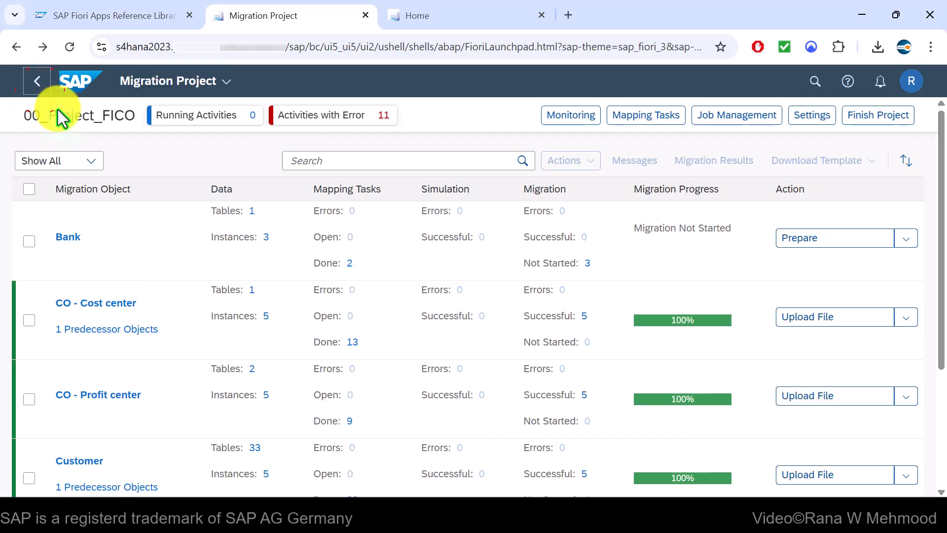
# Prepare the Bank staging tables and verify the preparation job in Monitoring
pyautogui.click(838, 247)
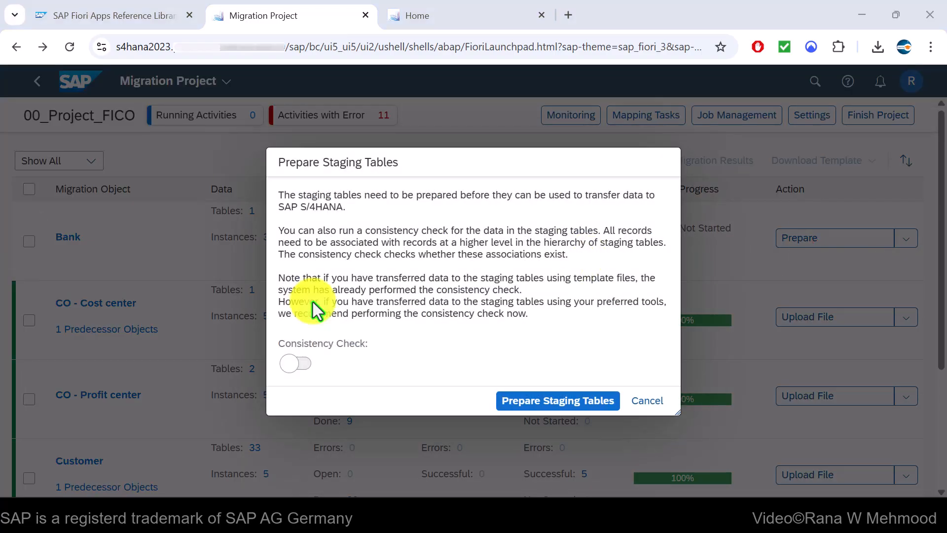
pyautogui.click(561, 401)
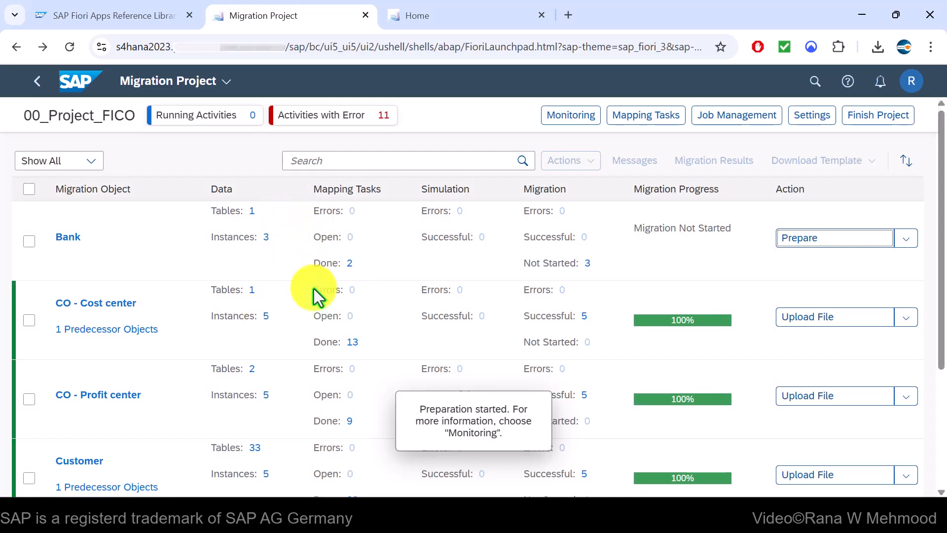
pyautogui.click(32, 243)
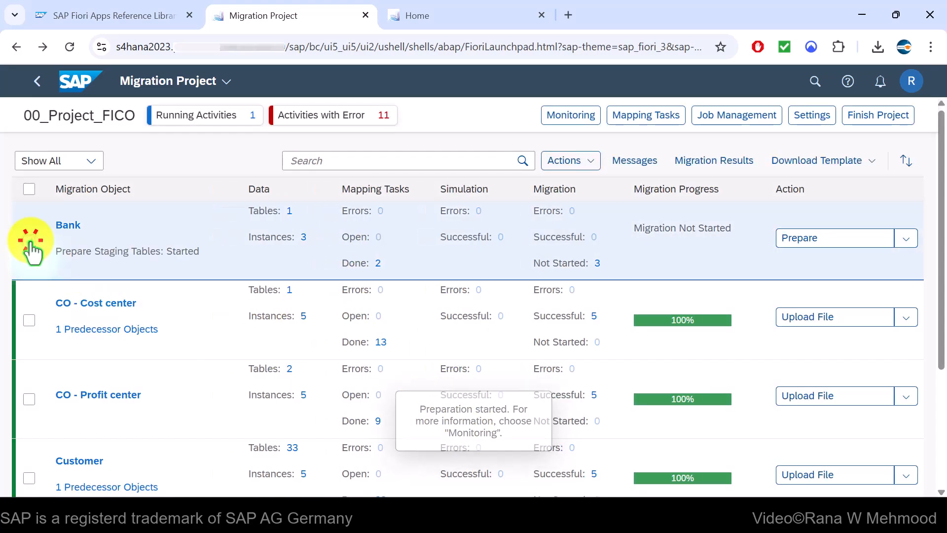
pyautogui.click(570, 116)
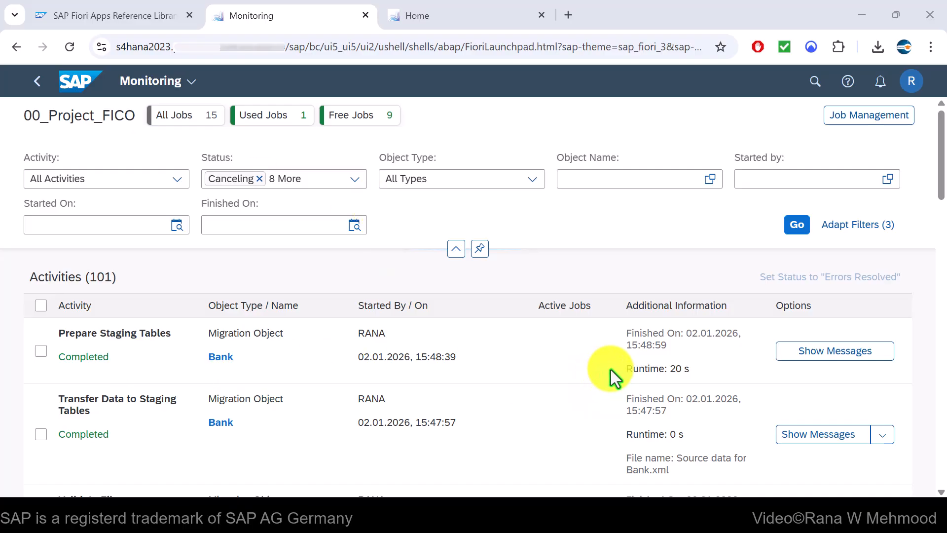
pyautogui.click(35, 82)
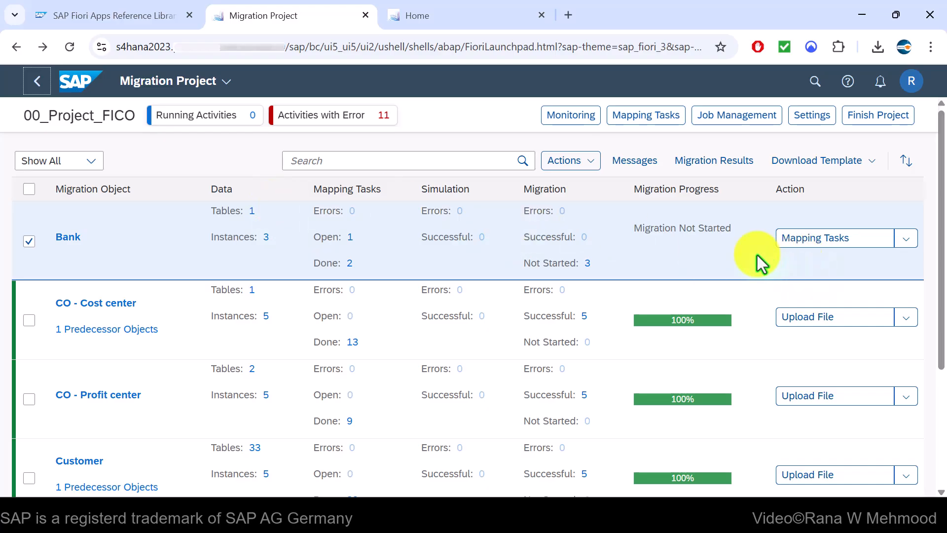
# Open the values of the Bank object's Mapping of Bank Key task
pyautogui.click(845, 247)
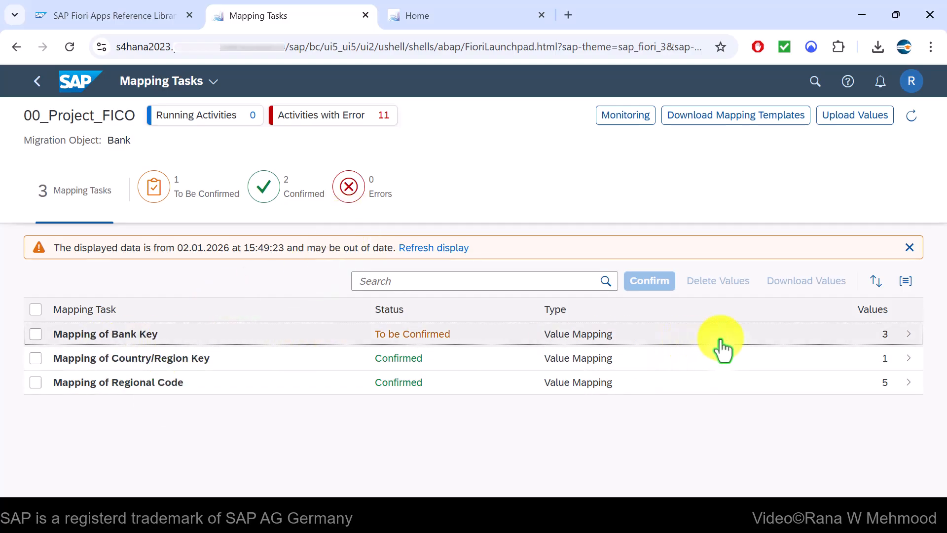
pyautogui.click(885, 334)
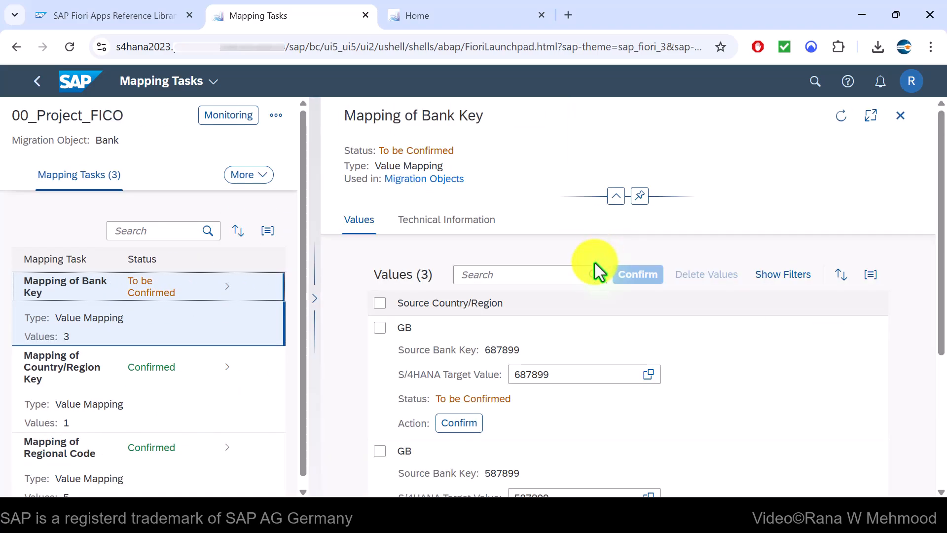
pyautogui.scroll(-2, 595, 262)
pyautogui.scroll(-3, 575, 340)
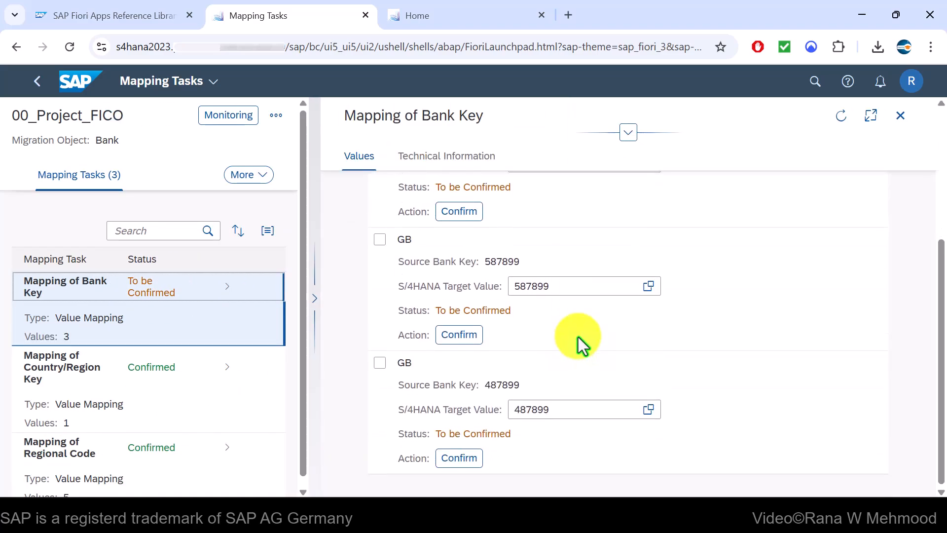
pyautogui.scroll(3, 591, 374)
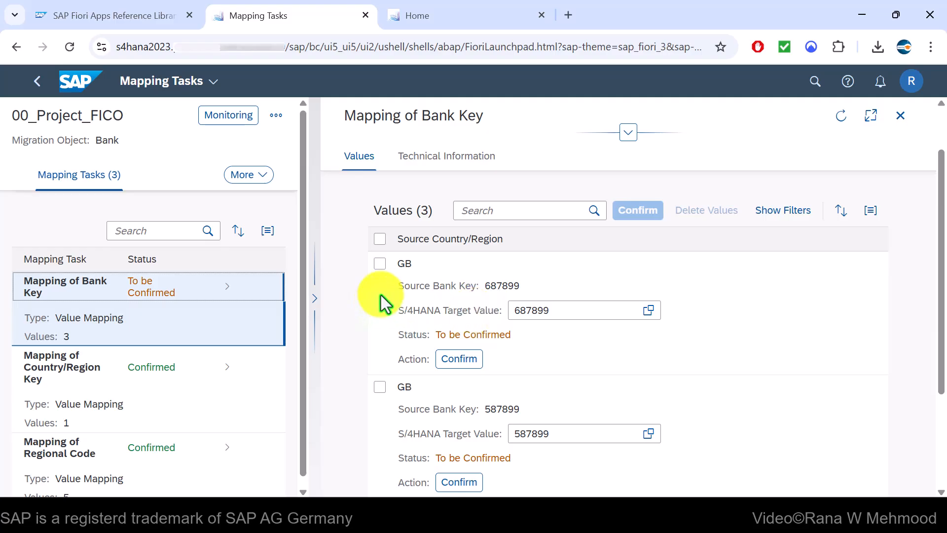
pyautogui.moveTo(399, 285); pyautogui.dragTo(560, 334)
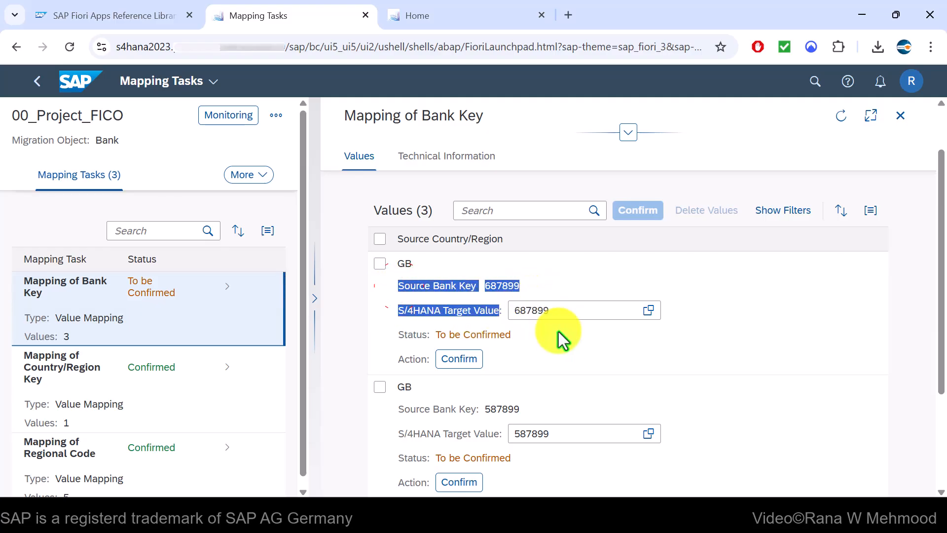
pyautogui.click(560, 340)
# Confirm the mappings for bank keys 687899, 587899 and 487899, then return to the overview
pyautogui.click(457, 365)
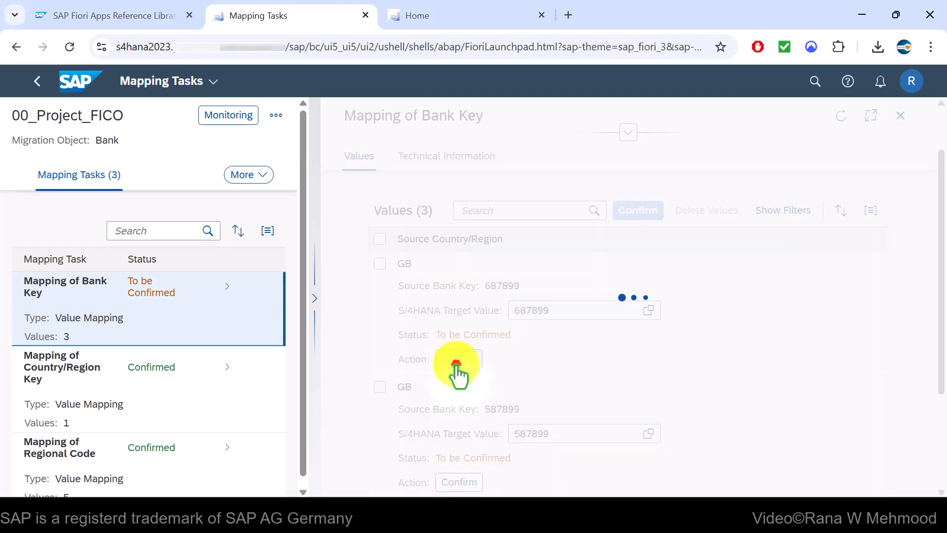
pyautogui.scroll(-2, 480, 365)
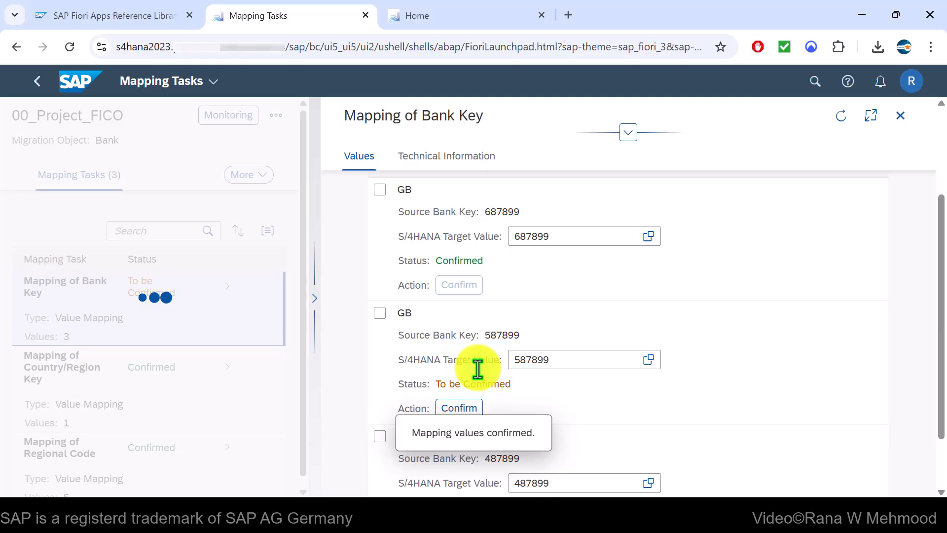
pyautogui.click(457, 409)
pyautogui.scroll(-2, 538, 355)
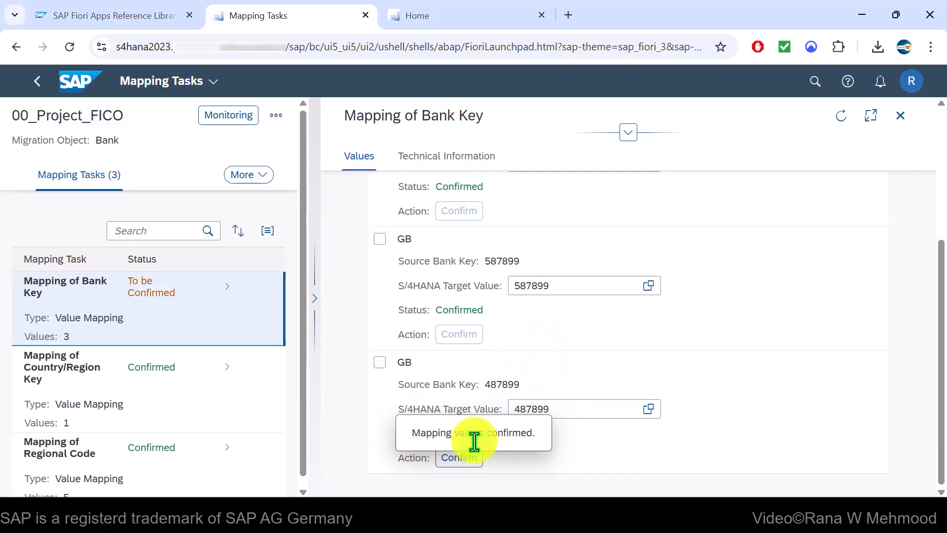
pyautogui.click(465, 458)
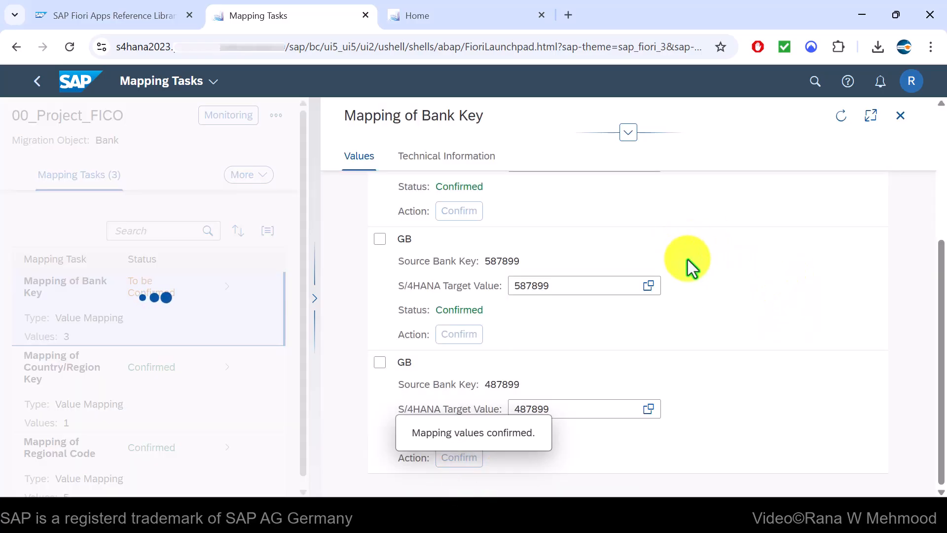
pyautogui.click(37, 89)
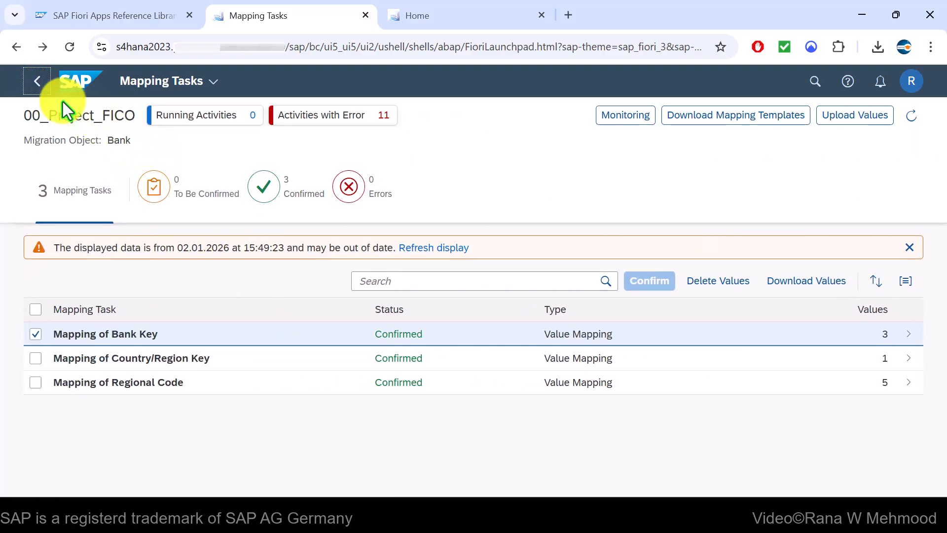
pyautogui.click(42, 88)
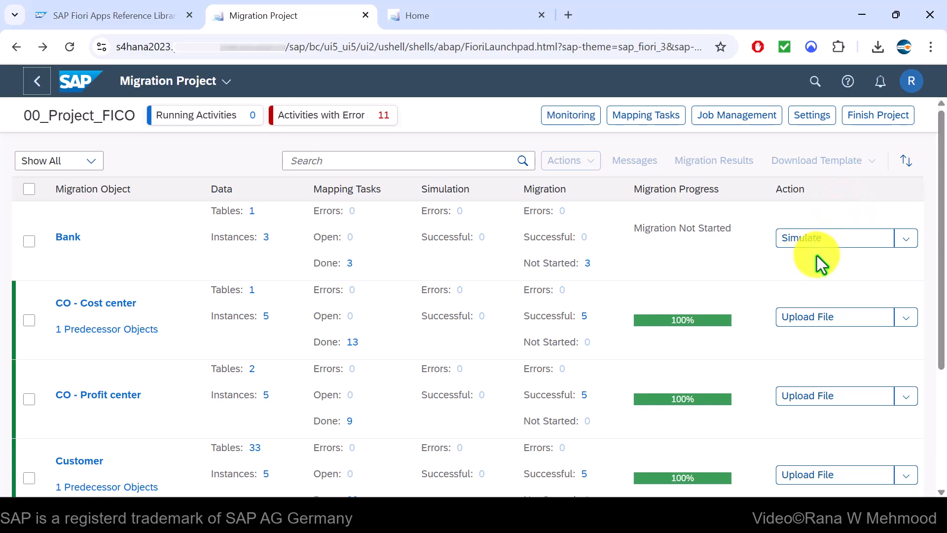
# Simulate all Bank instances and confirm in Monitoring that the simulation completed with 3 successes
pyautogui.click(836, 250)
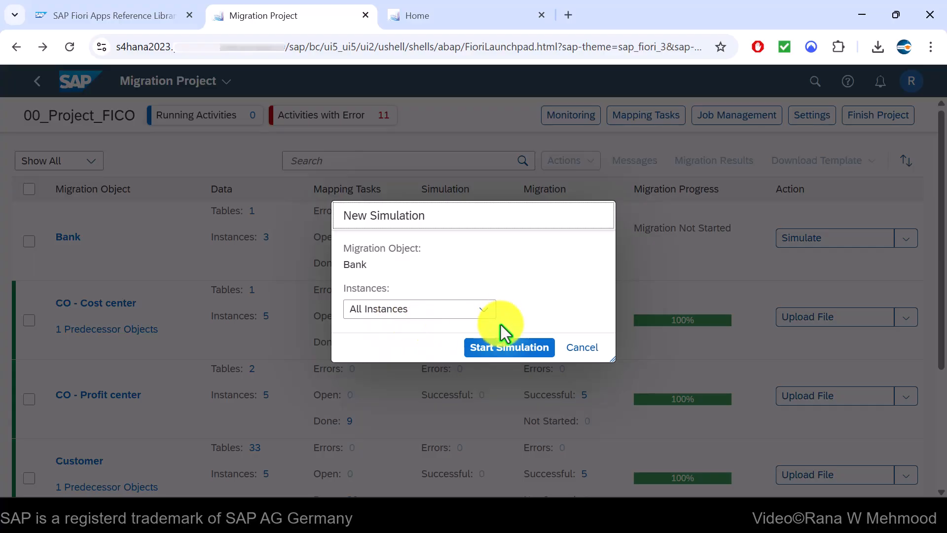
pyautogui.click(523, 348)
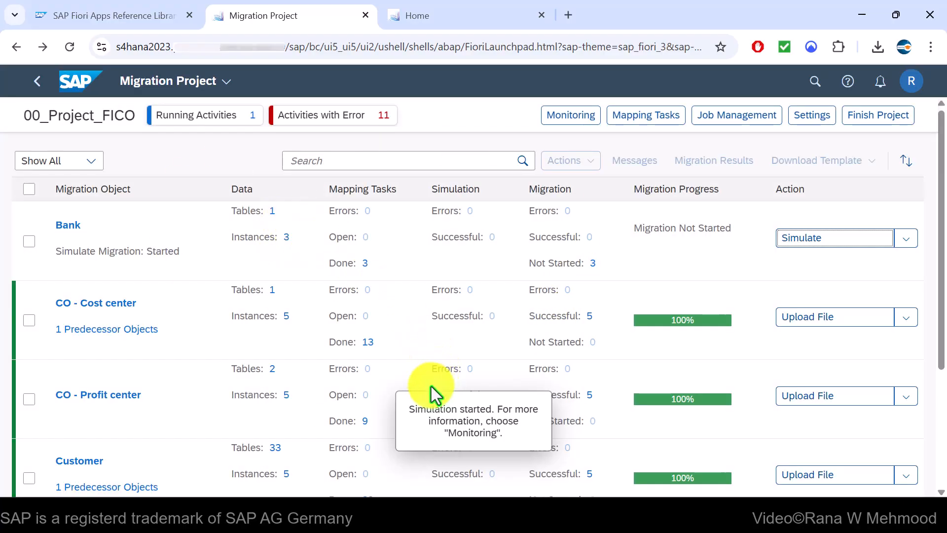
pyautogui.click(29, 242)
pyautogui.click(560, 119)
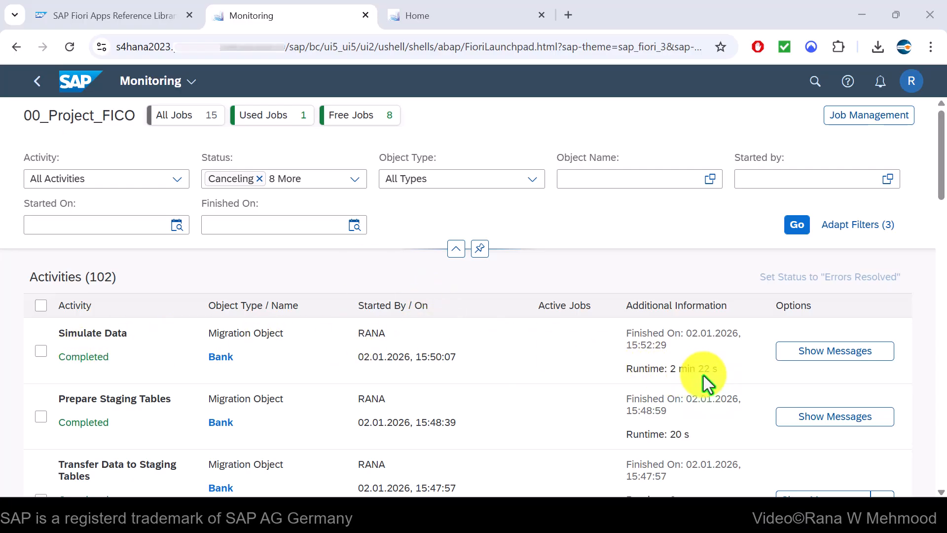
pyautogui.click(41, 85)
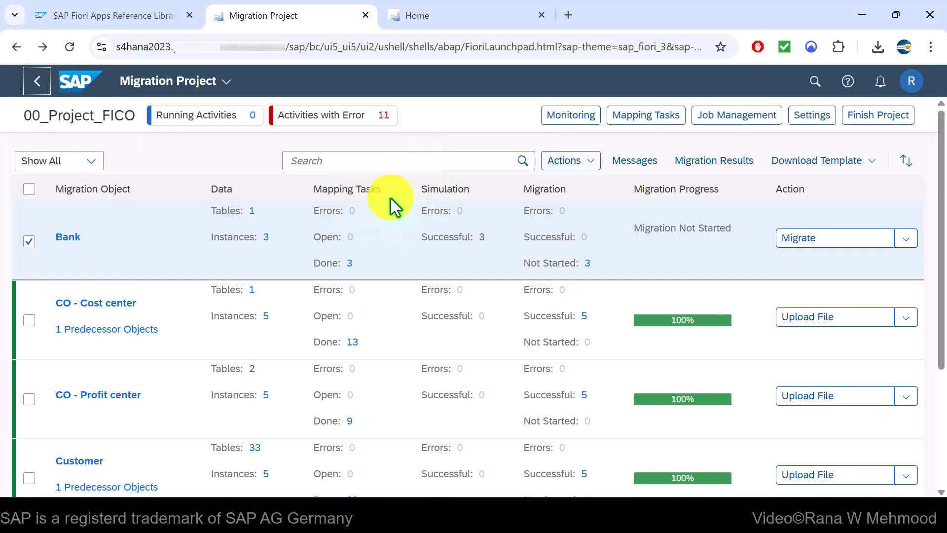
# Migrate all Bank instances, accepting the irreversibility warning, and verify completion in Monitoring
pyautogui.click(838, 246)
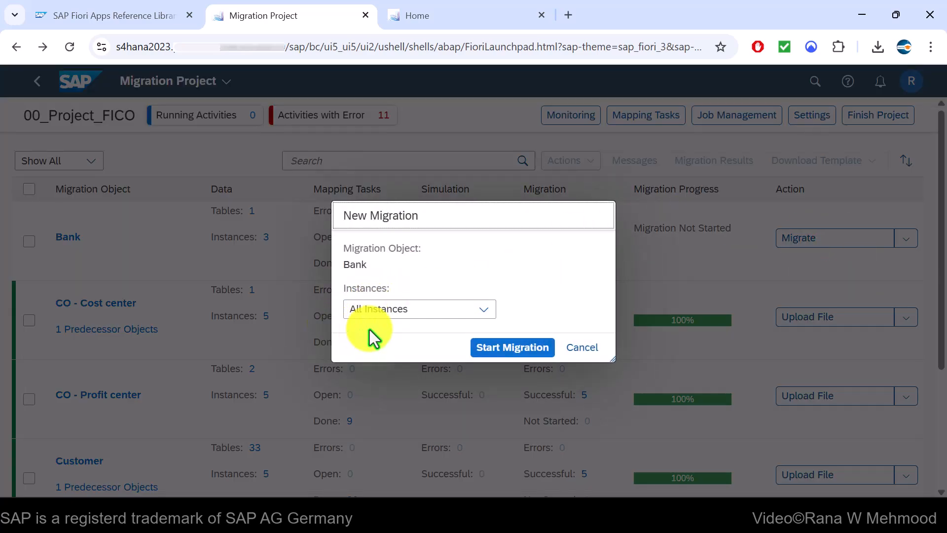
pyautogui.click(528, 351)
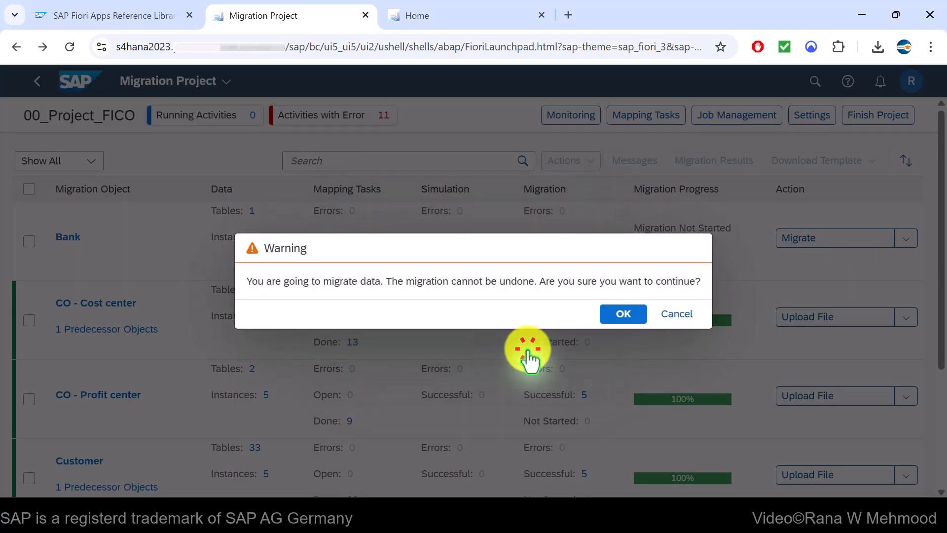
pyautogui.click(613, 318)
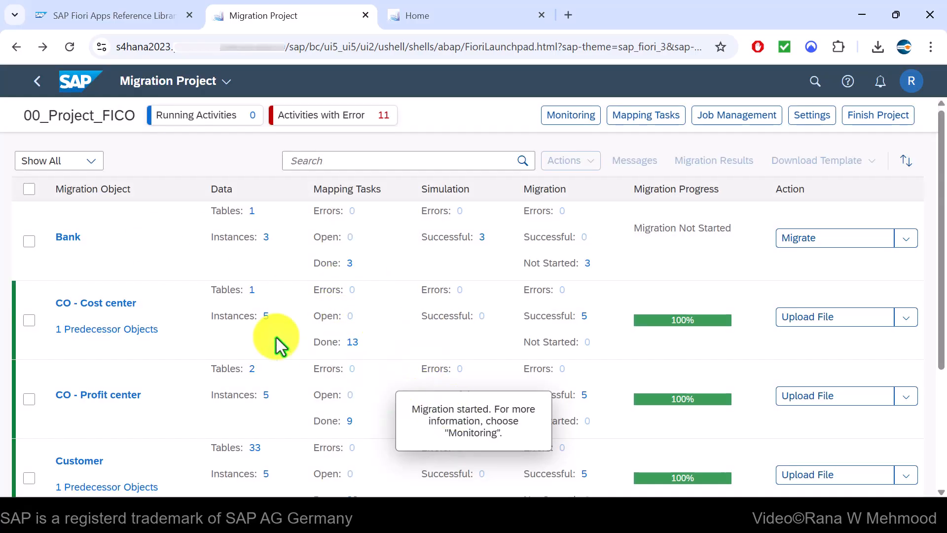
pyautogui.click(29, 241)
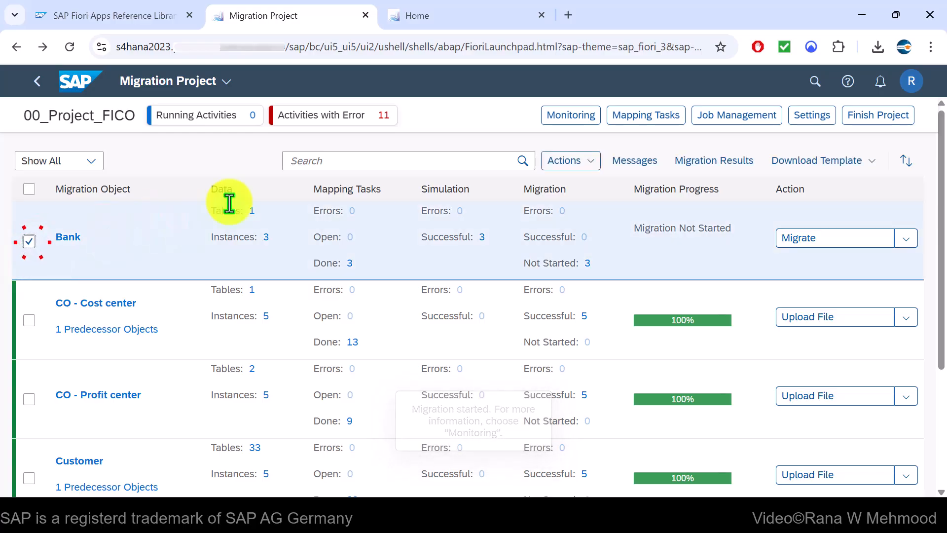
pyautogui.click(568, 119)
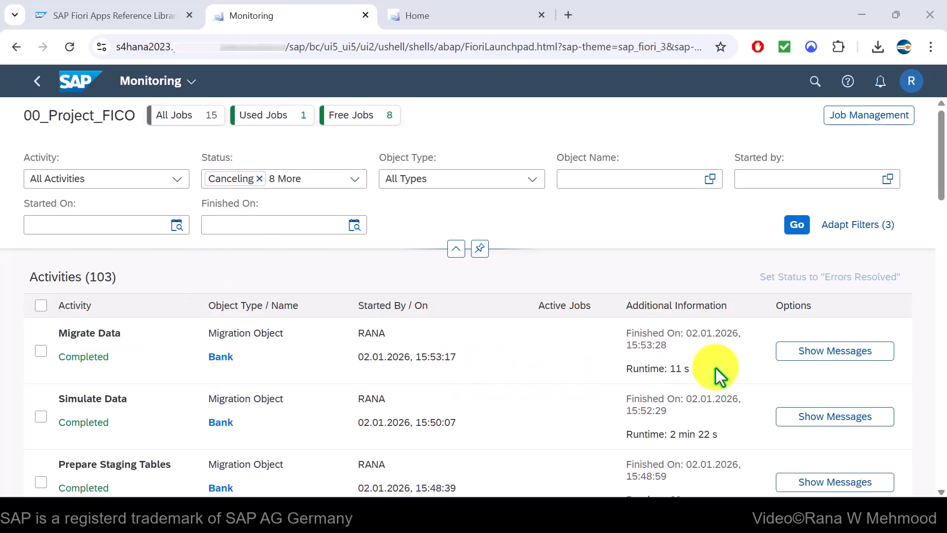
pyautogui.click(36, 84)
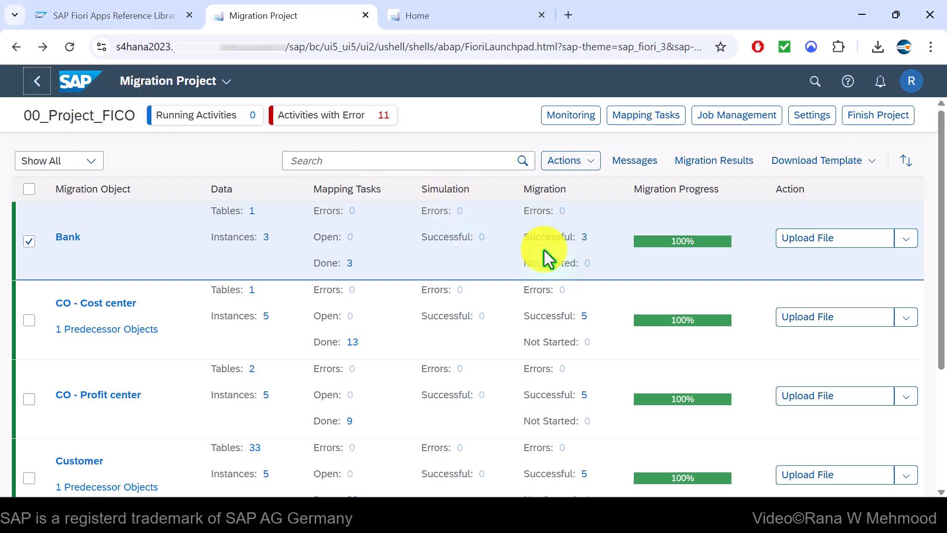
# Review the three successfully migrated Bank instances in the Migration Results view
pyautogui.click(587, 245)
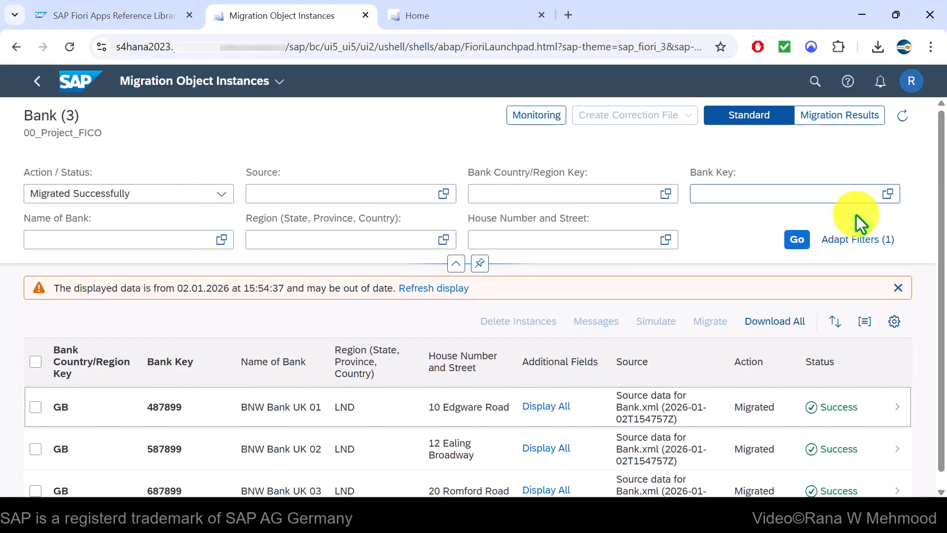
pyautogui.click(858, 119)
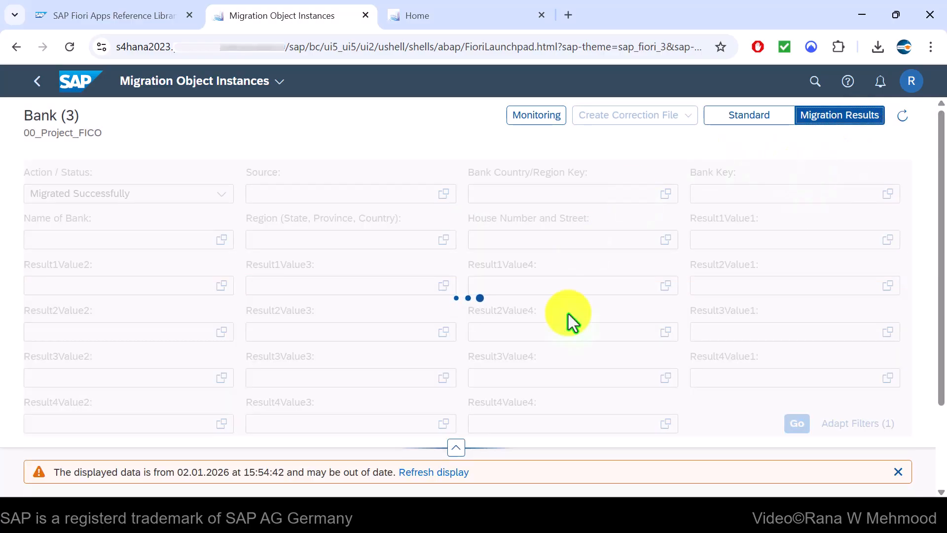
pyautogui.scroll(-3, 388, 259)
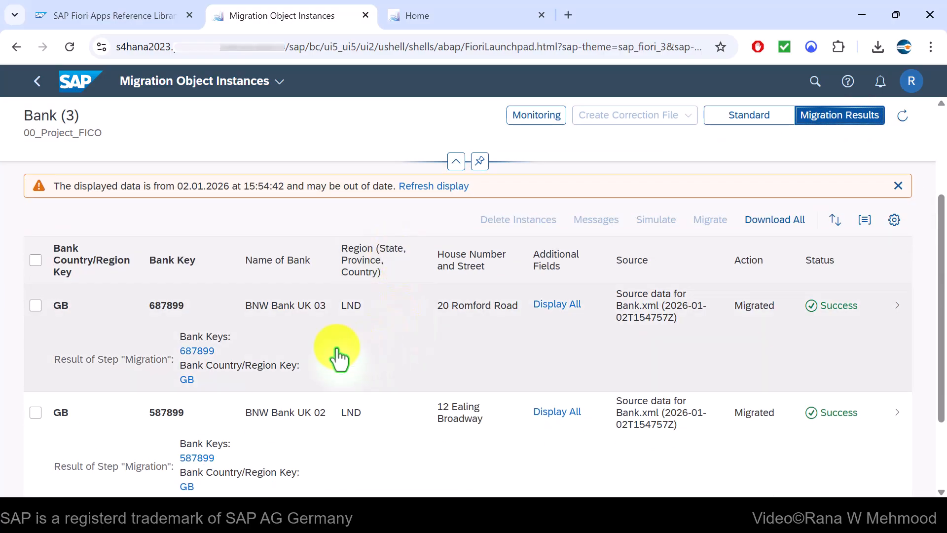
pyautogui.scroll(-3, 217, 348)
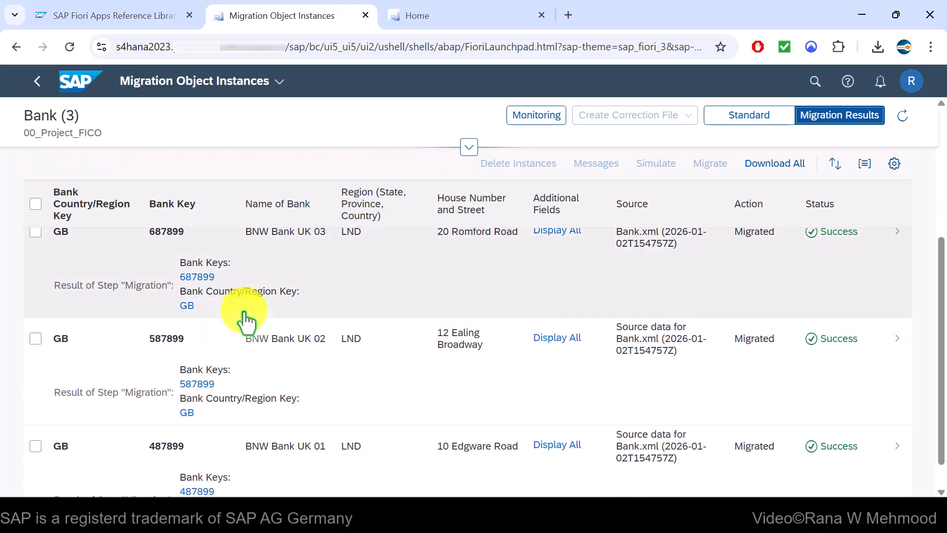
pyautogui.scroll(3, 263, 367)
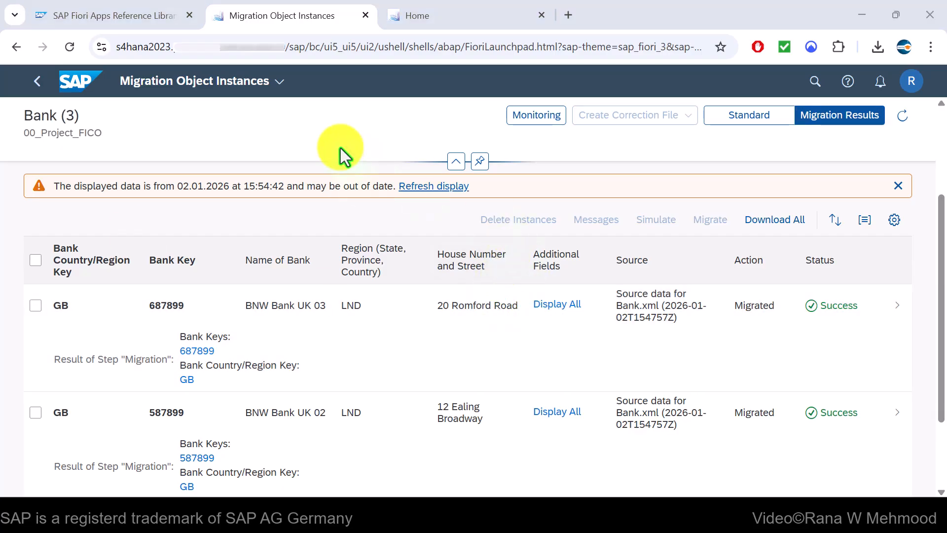
pyautogui.click(123, 15)
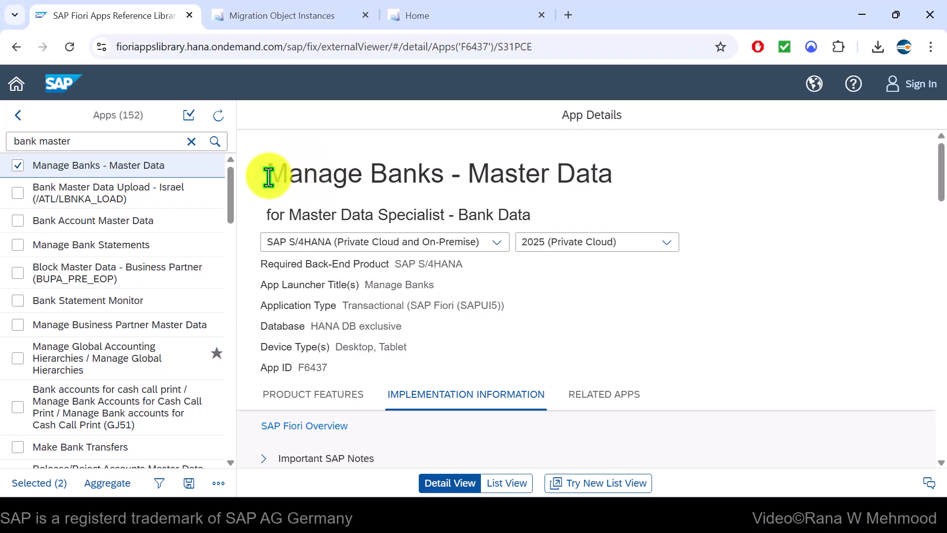
# Find Manage Banks - Master Data's page Bank - Maintenance and space Master Data - Banks
pyautogui.moveTo(268, 177); pyautogui.dragTo(663, 182)
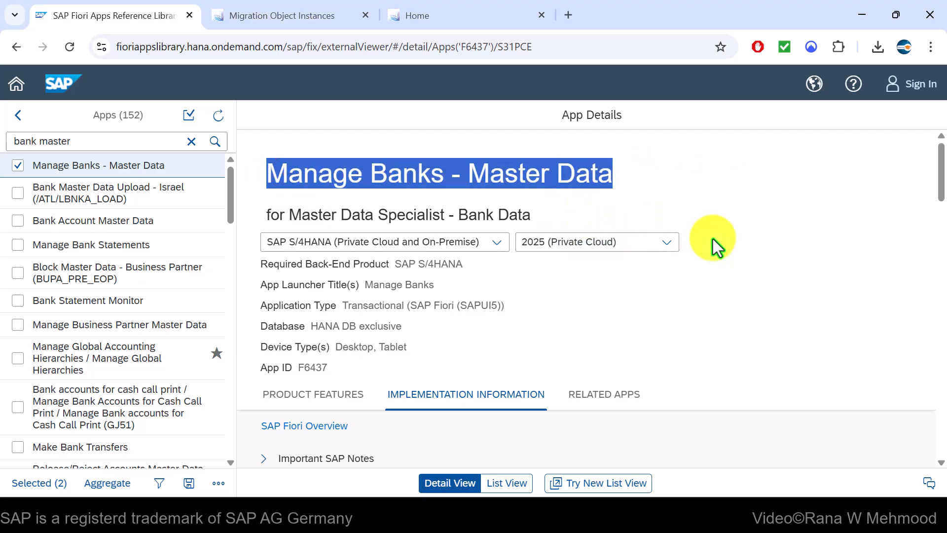
pyautogui.scroll(-3, 764, 229)
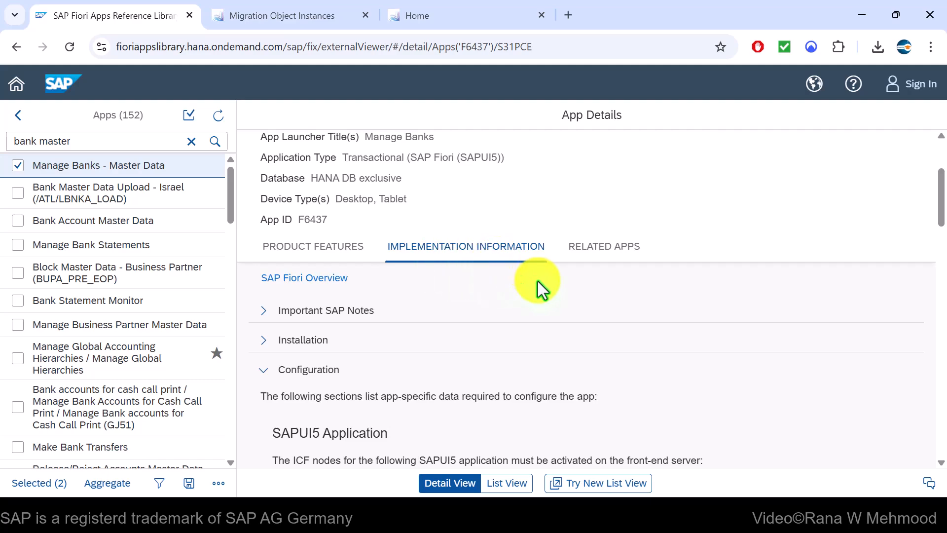
pyautogui.scroll(-3, 539, 282)
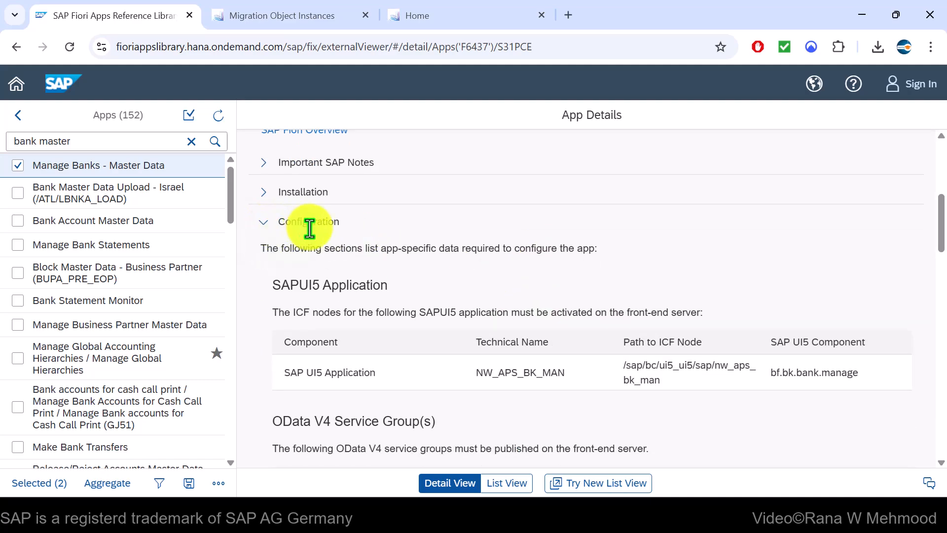
pyautogui.scroll(-12, 635, 353)
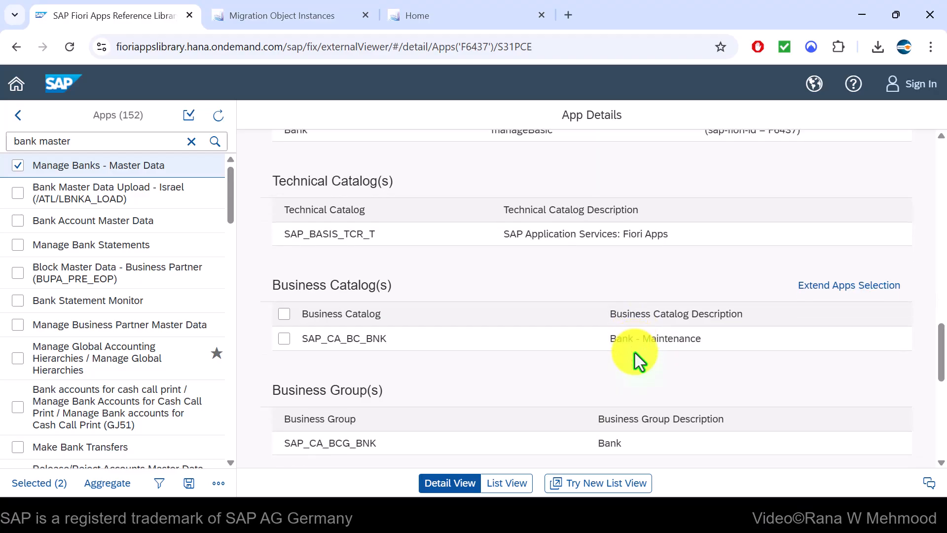
pyautogui.scroll(-5, 635, 353)
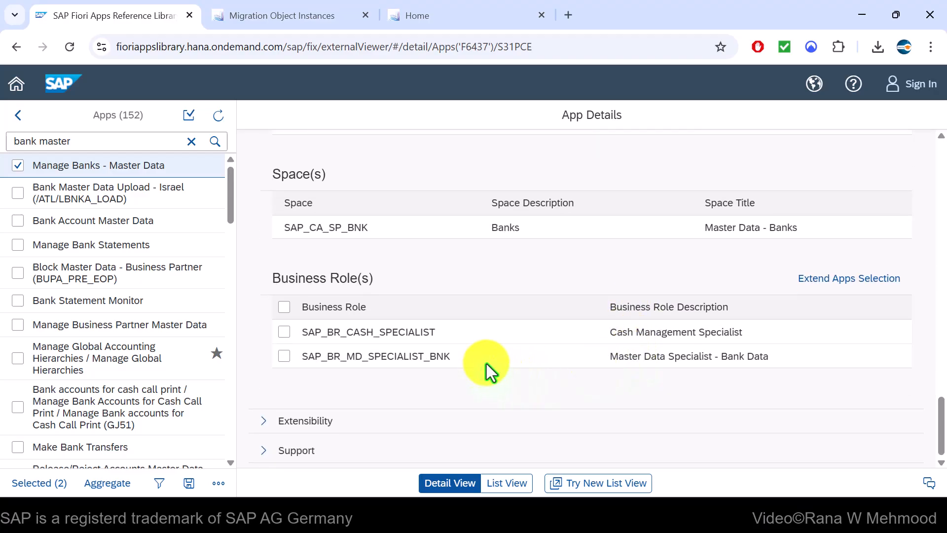
pyautogui.scroll(2, 534, 398)
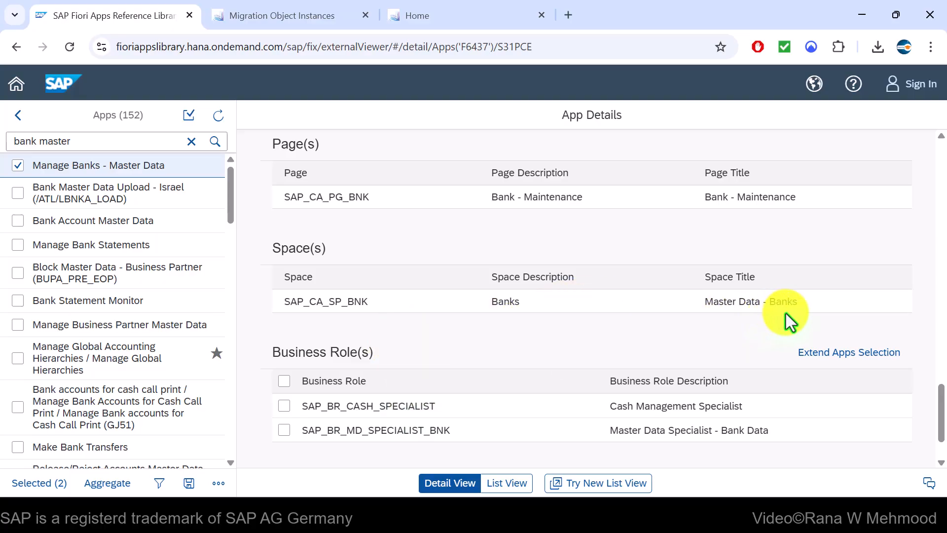
pyautogui.moveTo(809, 304); pyautogui.dragTo(704, 303)
pyautogui.moveTo(808, 194); pyautogui.dragTo(704, 195)
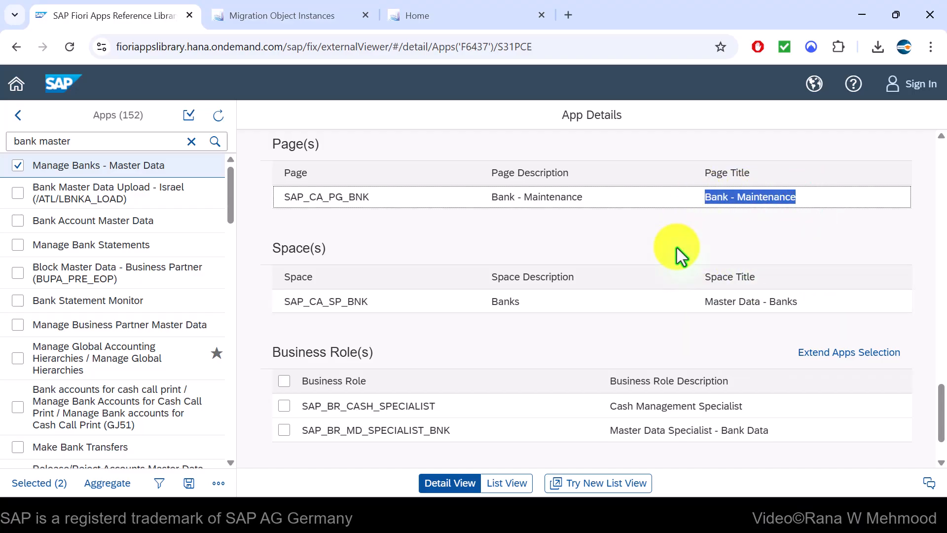
pyautogui.click(488, 20)
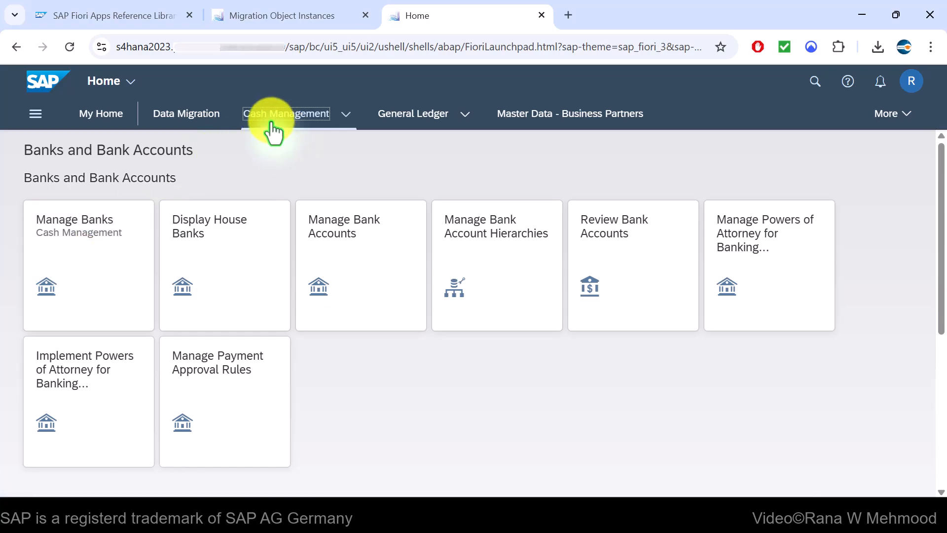
# Show Cash Management's Banks and Bank Accounts tiles, including Manage Banks and Manage Bank Accounts
pyautogui.click(346, 123)
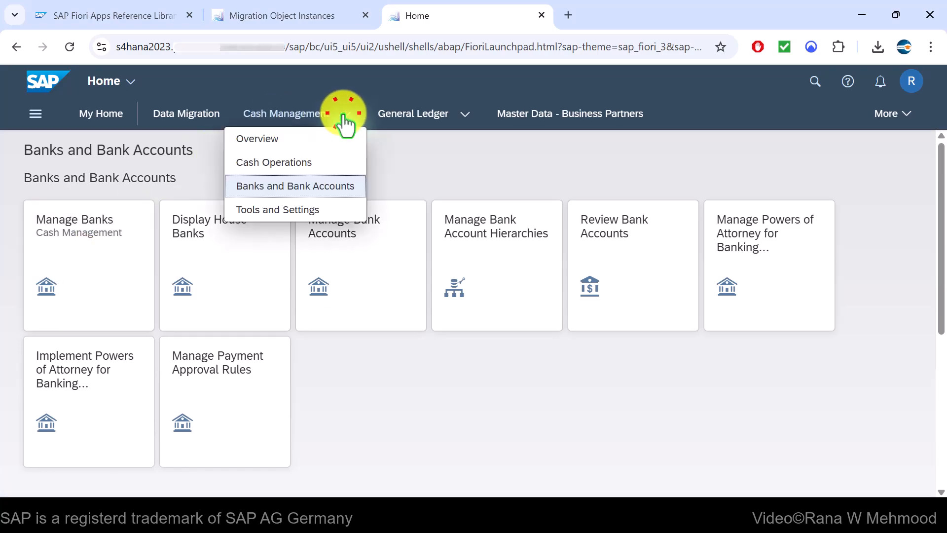
pyautogui.click(427, 157)
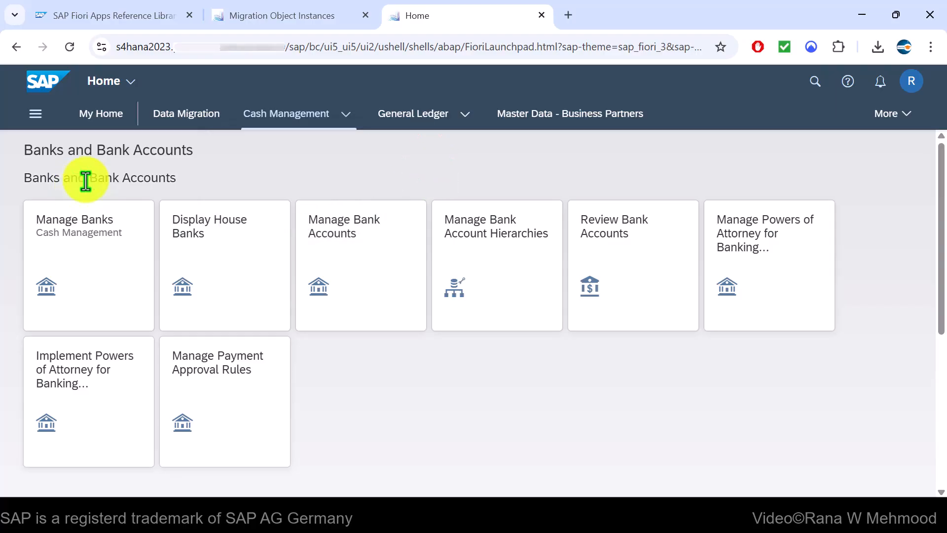
pyautogui.click(90, 257)
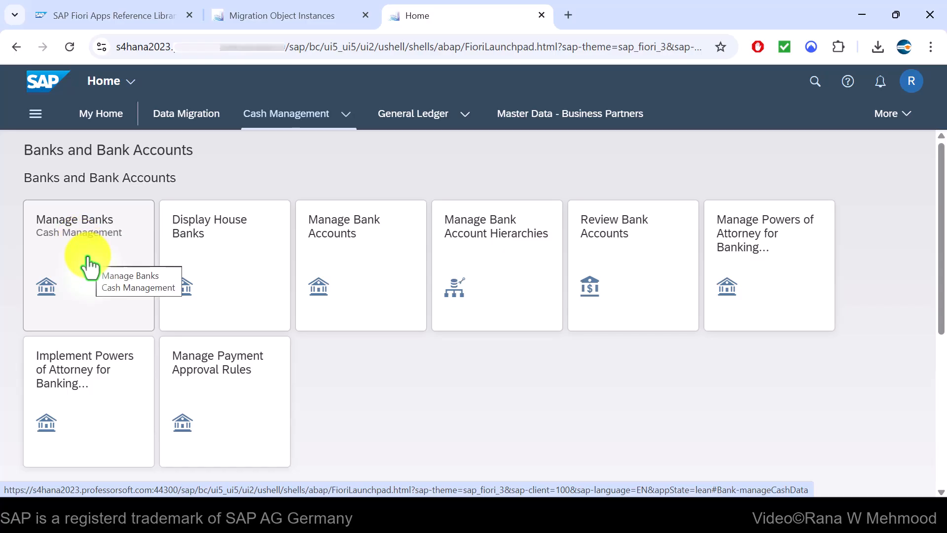
pyautogui.click(367, 267)
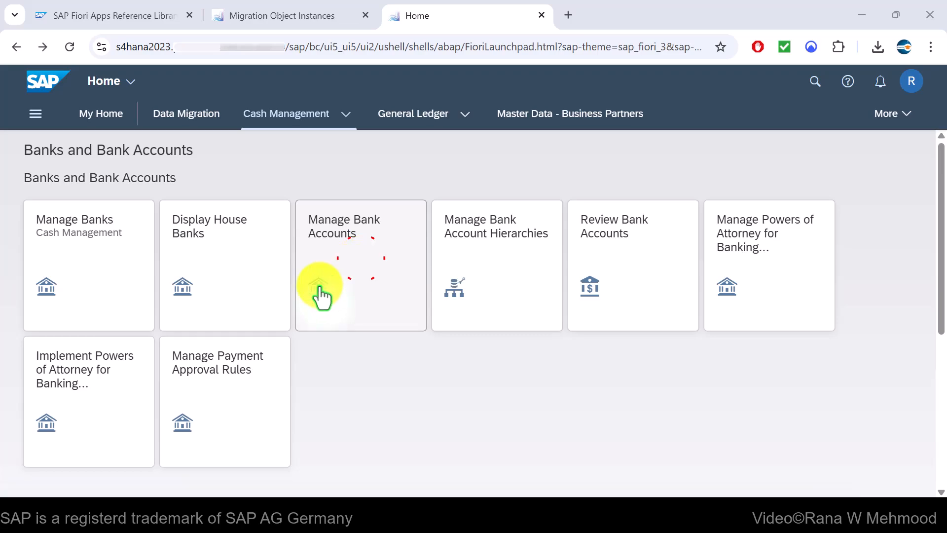
# Open Manage Banks and copy bank key 687899 of BNW Bank UK 03 from the migration results
pyautogui.click(100, 281)
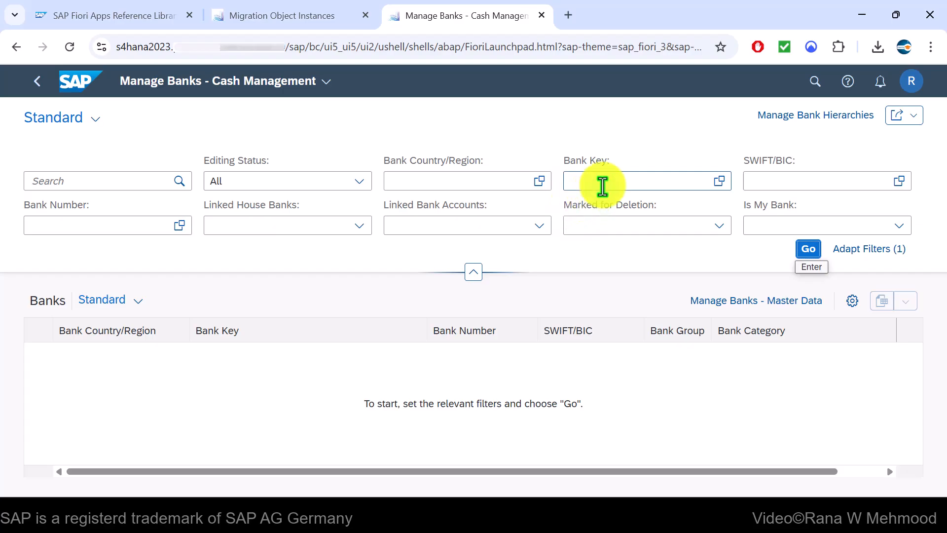
pyautogui.click(604, 181)
pyautogui.click(314, 19)
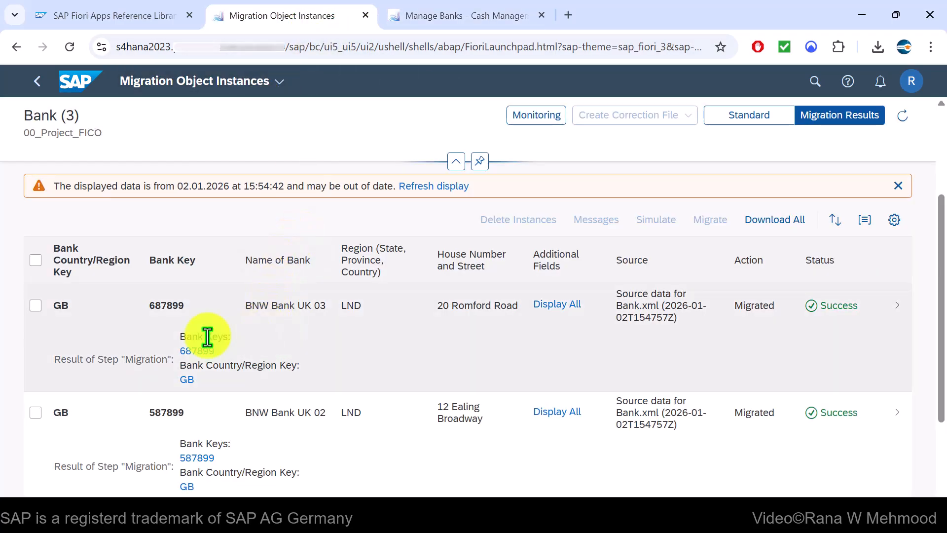
pyautogui.click(197, 306)
pyautogui.moveTo(196, 306); pyautogui.dragTo(151, 320)
pyautogui.hotkey('ctrl', 'c')
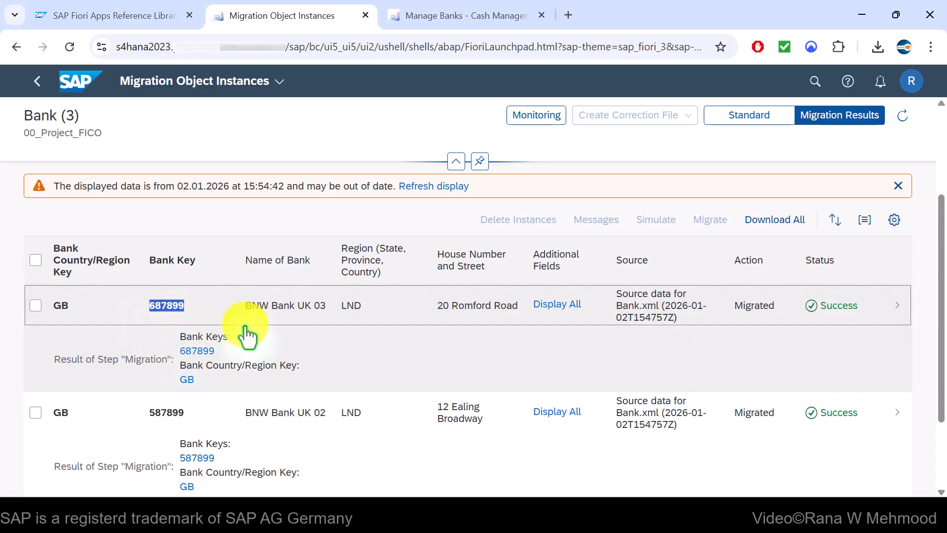
# Filter Manage Banks by bank key 687899 and view the BNW Bank UK 03 details
pyautogui.click(470, 21)
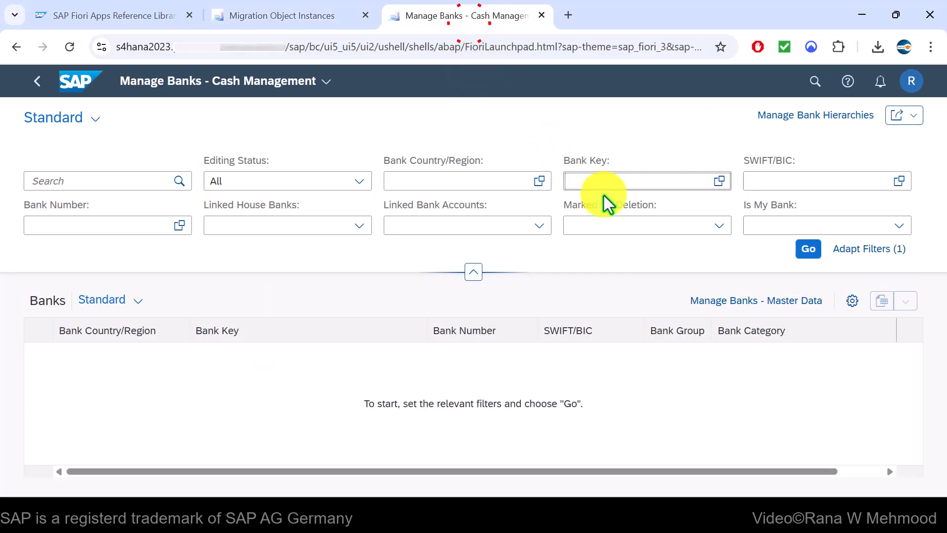
pyautogui.hotkey('ctrl', 'v')
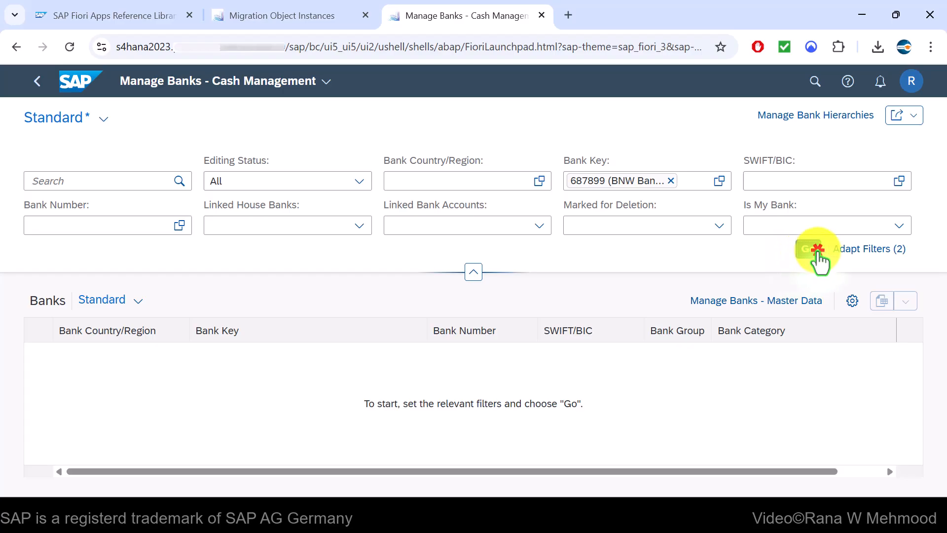
pyautogui.click(799, 253)
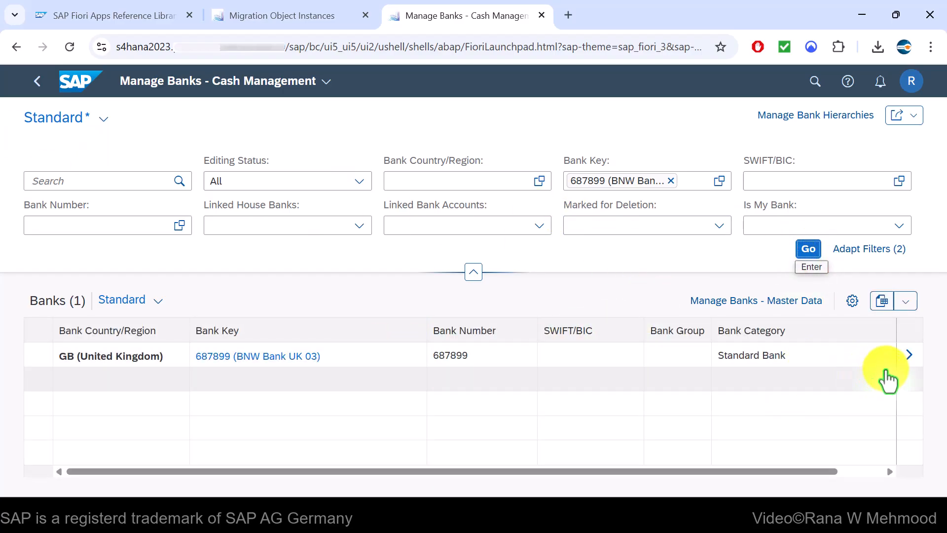
pyautogui.click(910, 356)
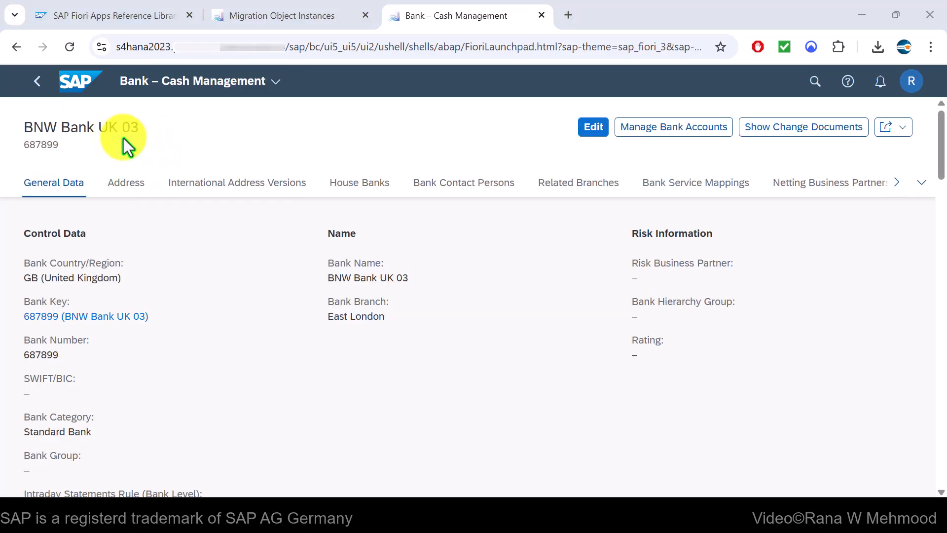
pyautogui.scroll(-3, 407, 332)
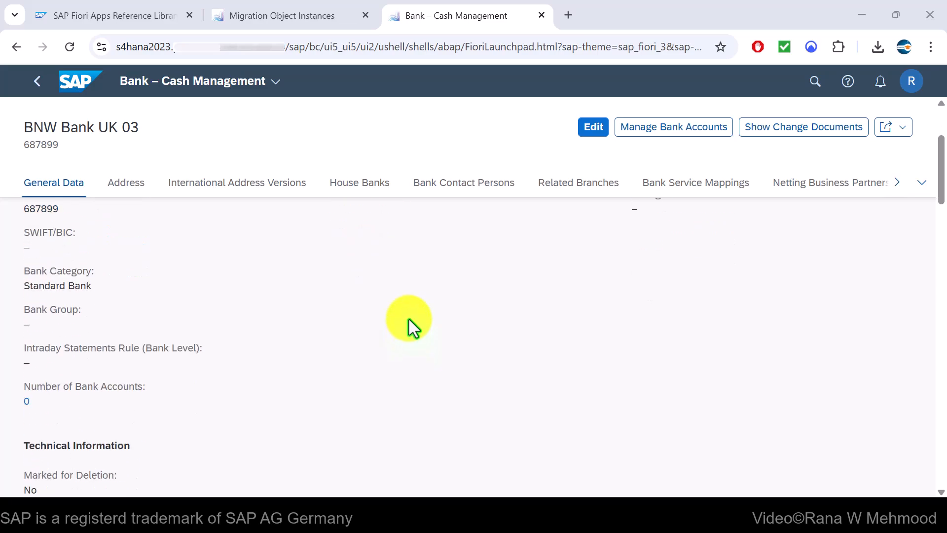
pyautogui.scroll(2, 409, 314)
pyautogui.scroll(2, 72, 296)
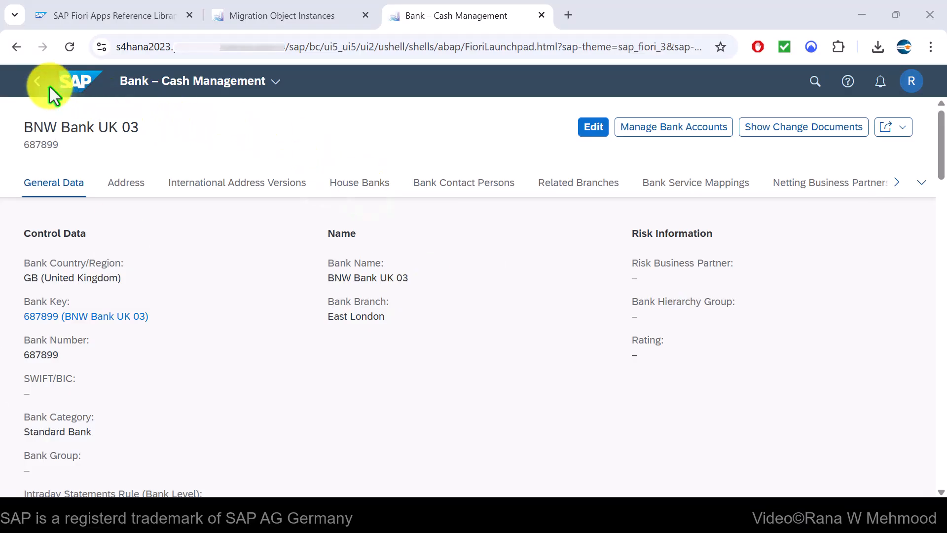
pyautogui.click(39, 83)
# Create a new bank account for company code TUK1 with account type 01 Current Account
pyautogui.click(39, 84)
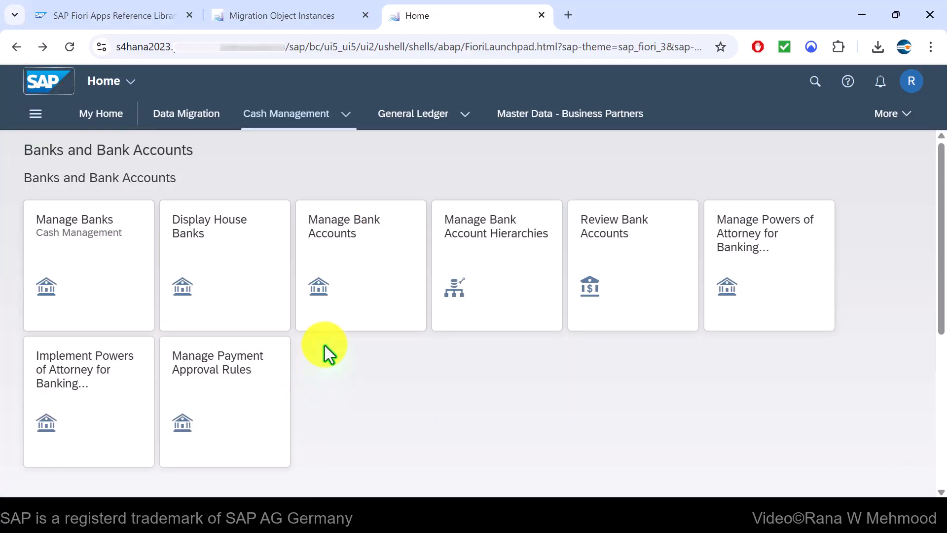
pyautogui.click(354, 262)
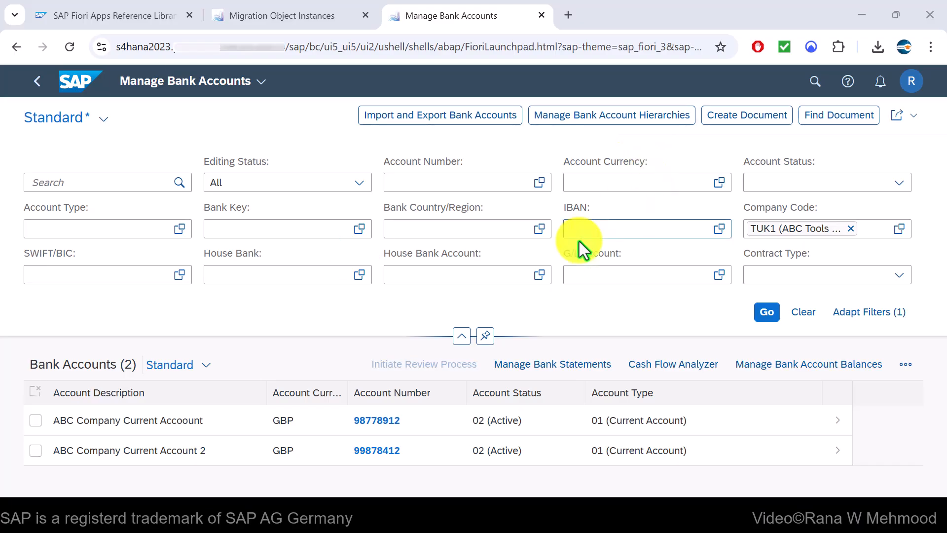
pyautogui.click(906, 365)
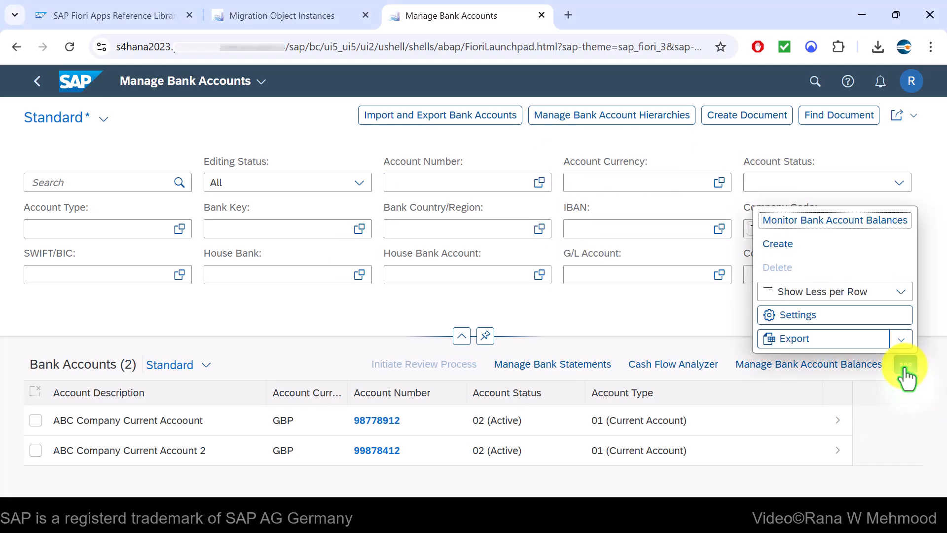
pyautogui.click(814, 251)
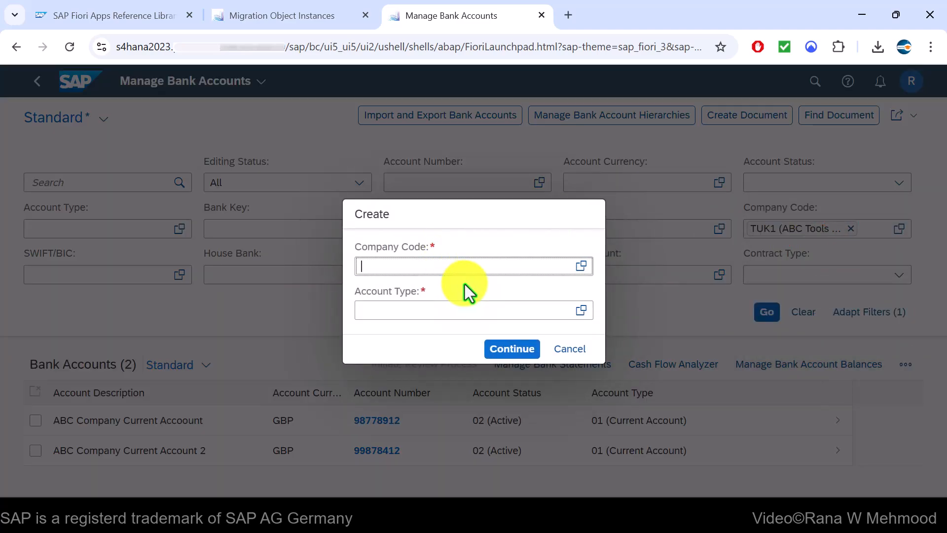
pyautogui.write('TUK1')
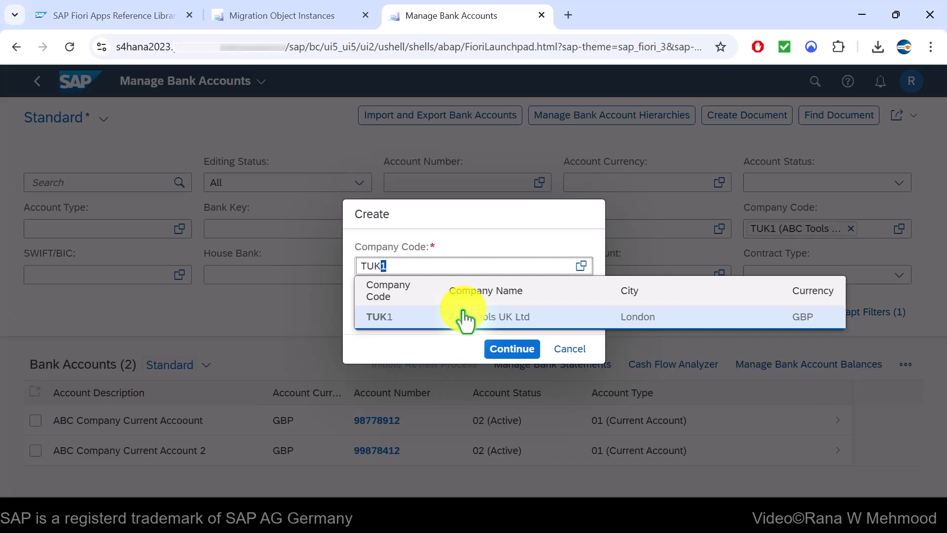
pyautogui.click(465, 318)
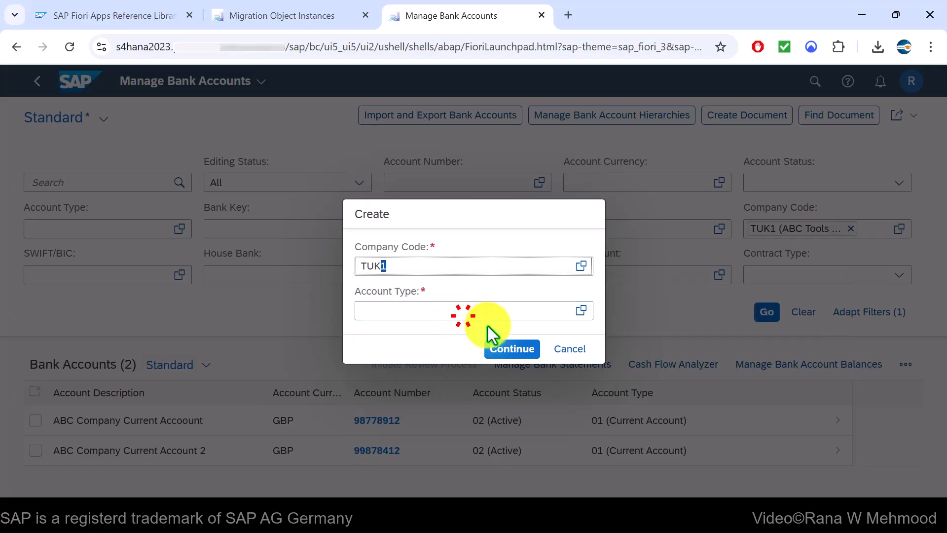
pyautogui.click(581, 312)
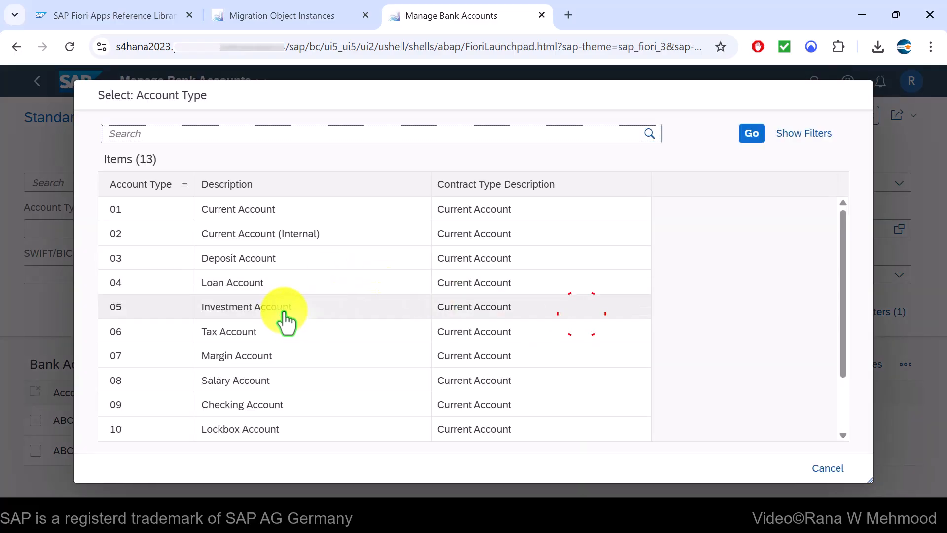
pyautogui.click(143, 216)
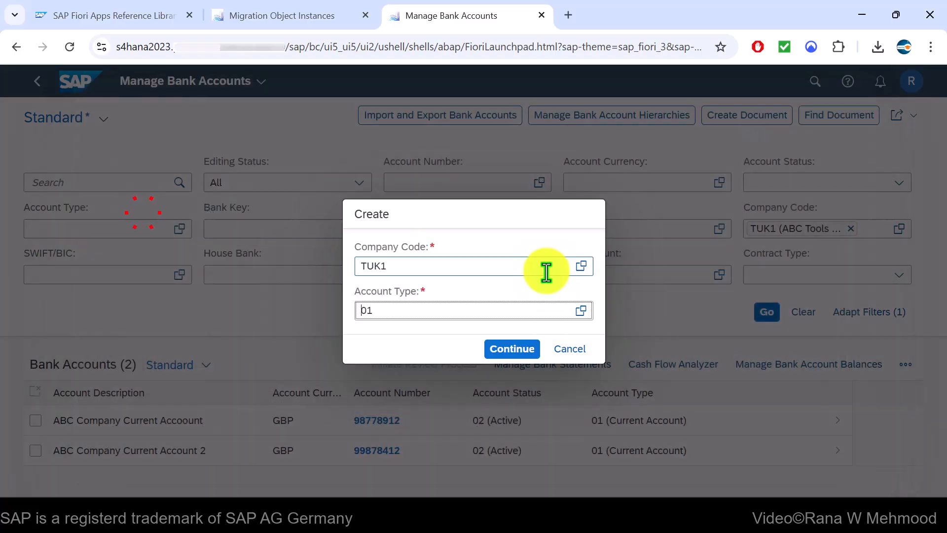
pyautogui.click(516, 348)
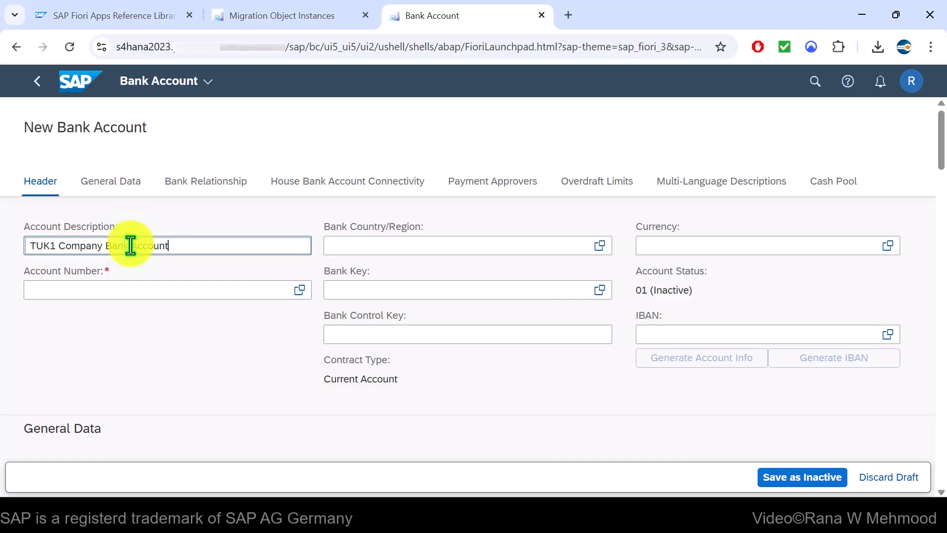
# Title the account TUK1 Company Bank Account and copy bank key 687899 from Excel's Bank Master sheet
pyautogui.click(140, 292)
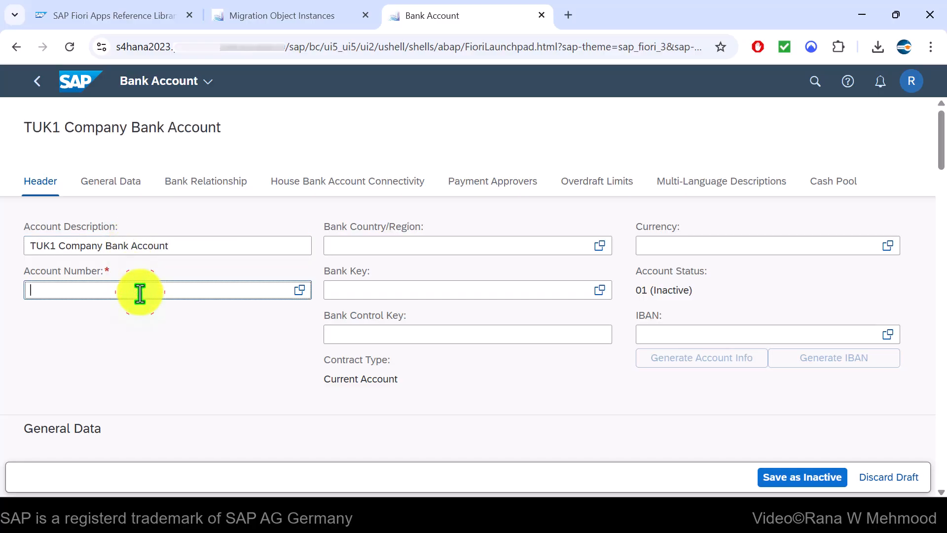
pyautogui.click(554, 509)
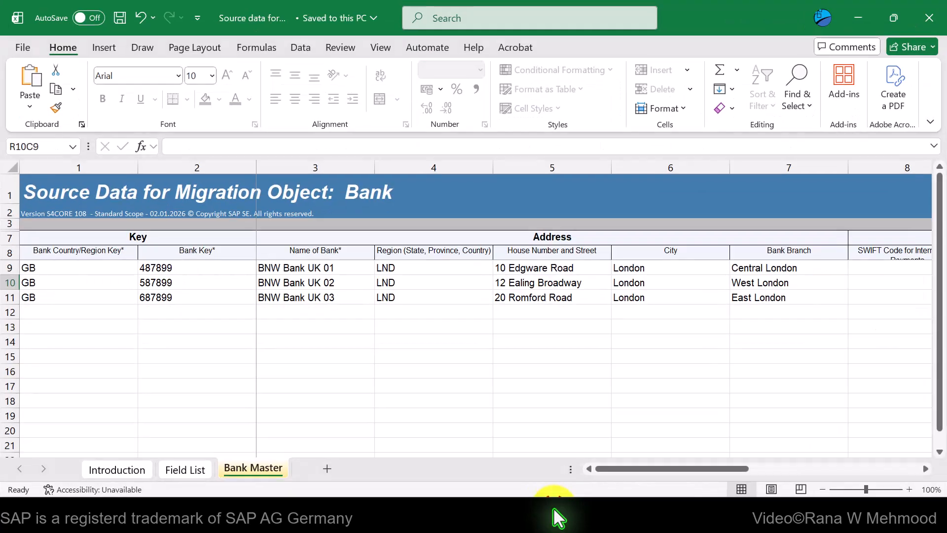
pyautogui.click(330, 298)
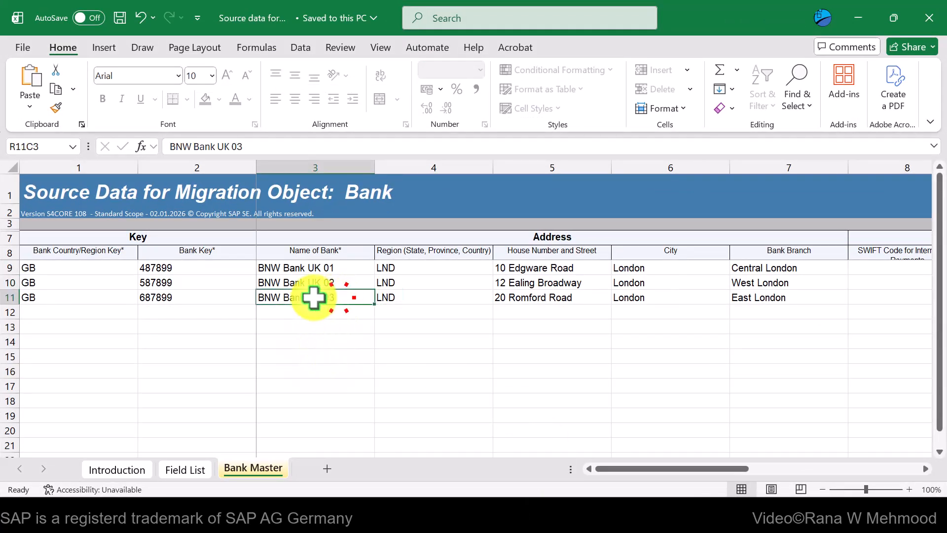
pyautogui.click(170, 296)
pyautogui.hotkey('ctrl', 'c')
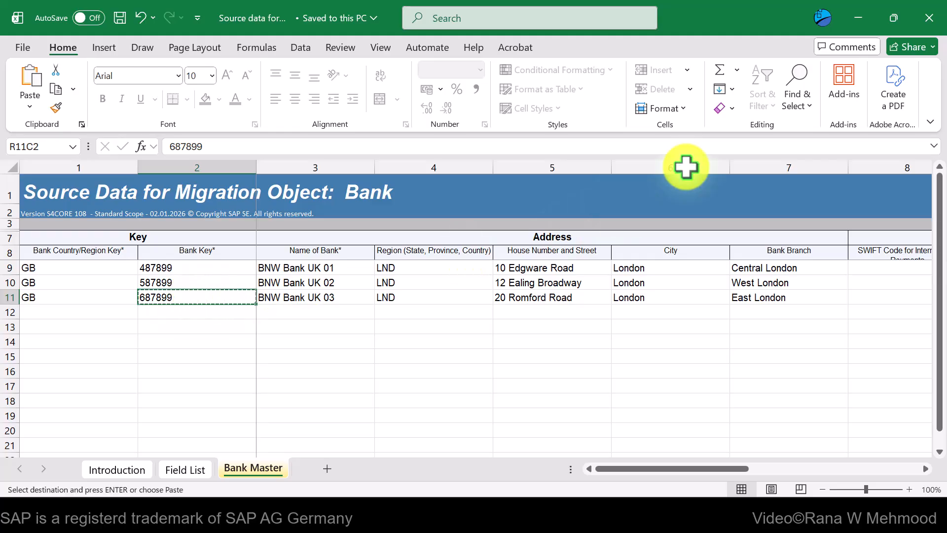
pyautogui.click(859, 18)
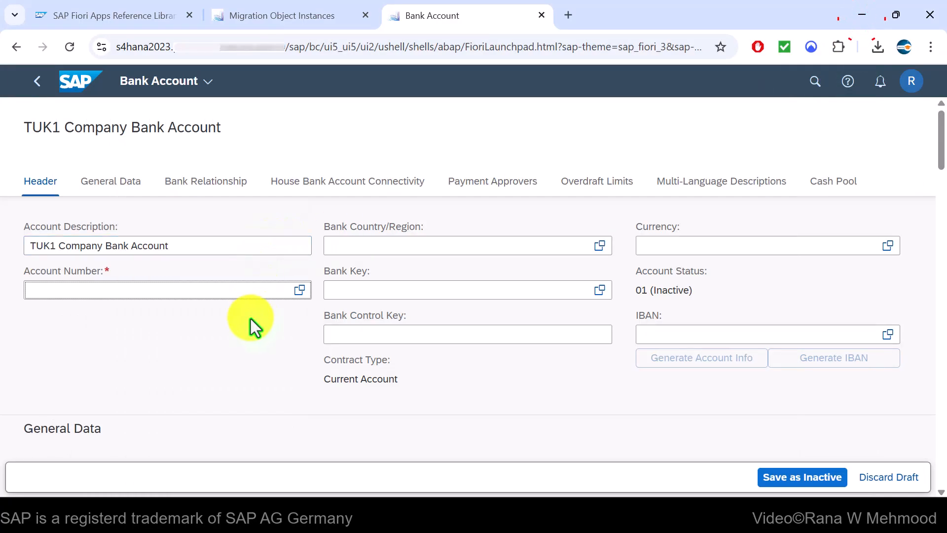
# Enter the account number from the copied digits and set Bank Country/Region to GB
pyautogui.hotkey('ctrl', 'v')
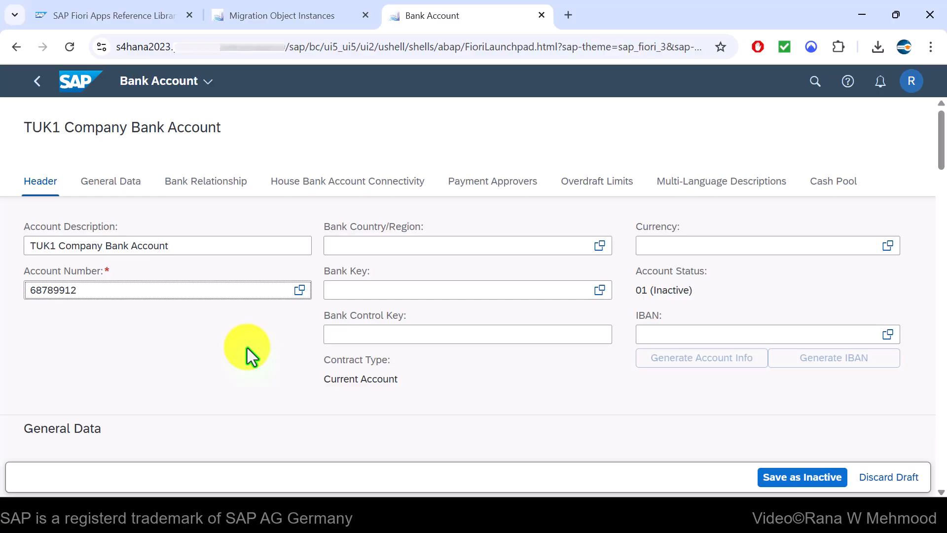
pyautogui.press('Return')
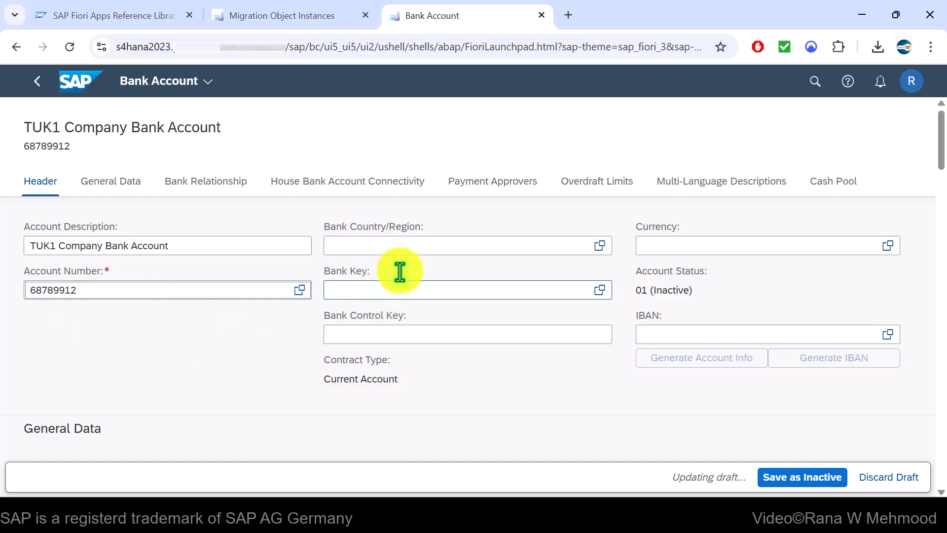
pyautogui.click(470, 245)
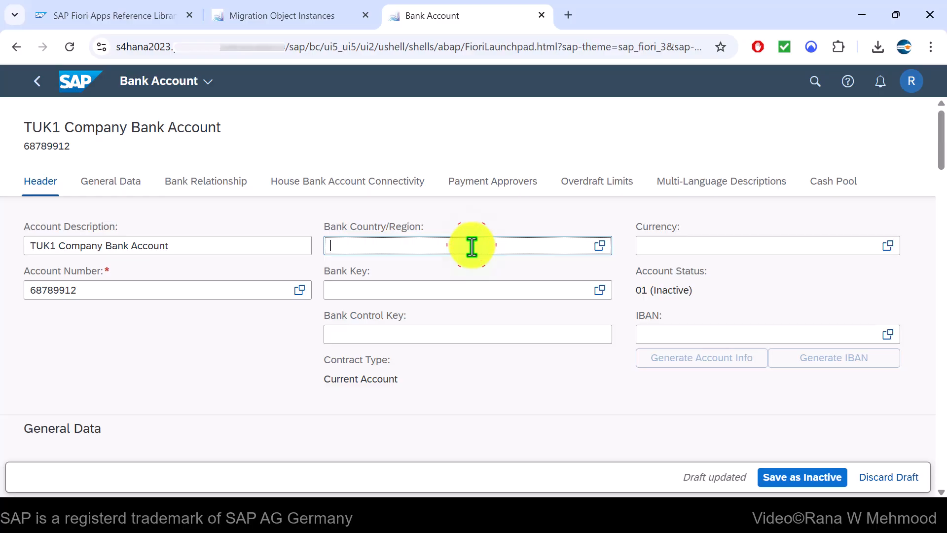
pyautogui.press('Tab')
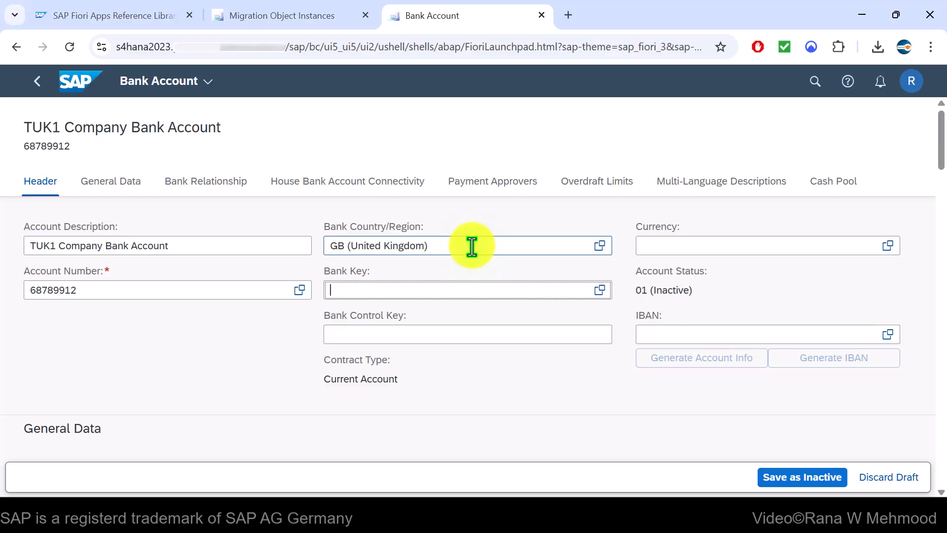
# Set bank key 687899 (BNW Bank UK 03) and currency British Pound, leaving bank control key blank
pyautogui.write('687899')
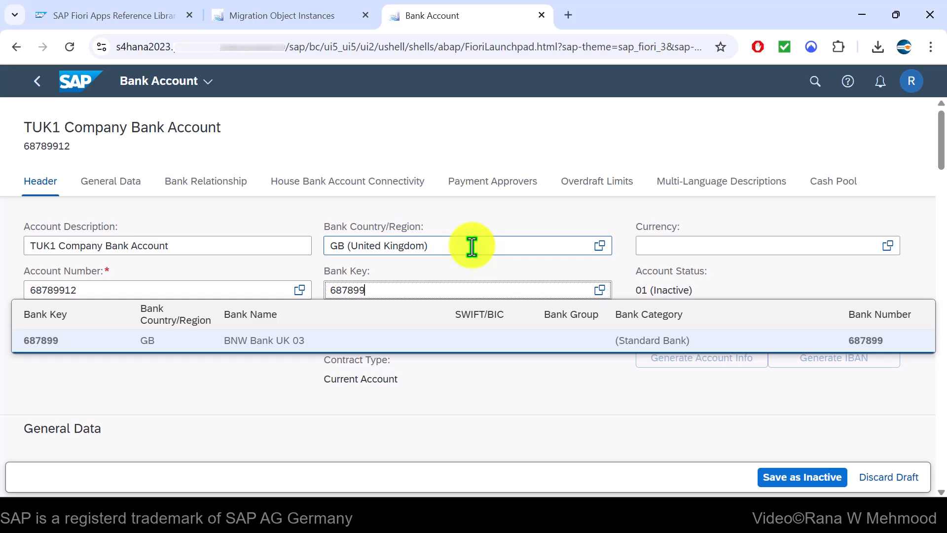
pyautogui.click(447, 345)
pyautogui.click(716, 248)
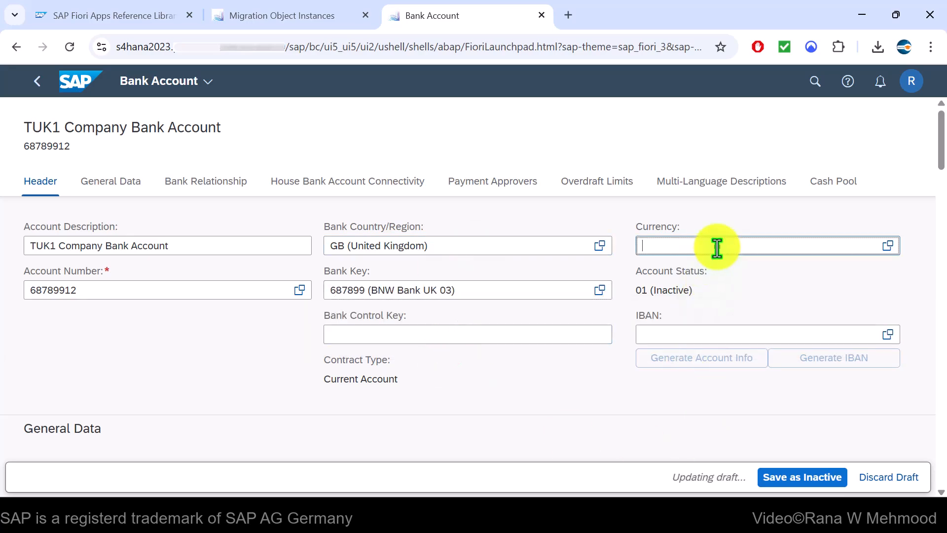
pyautogui.write('GBP')
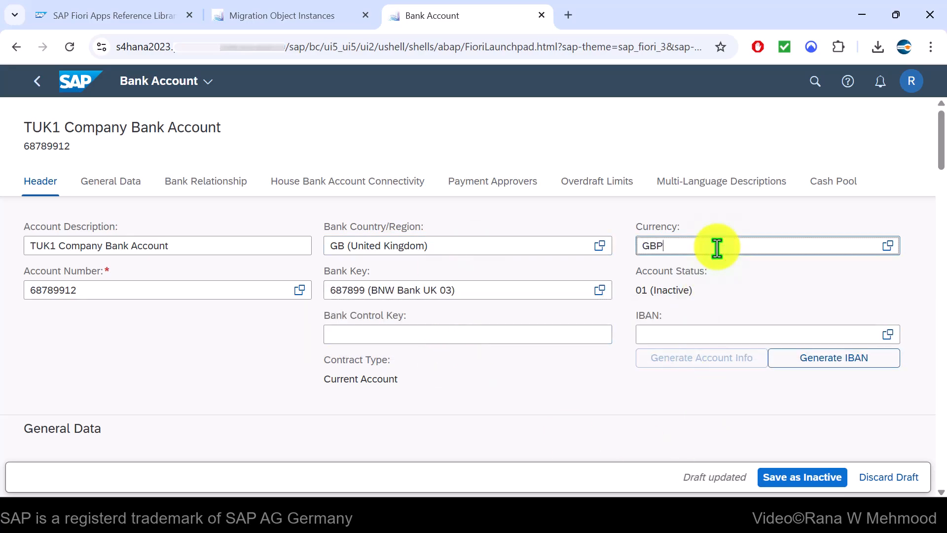
pyautogui.click(719, 293)
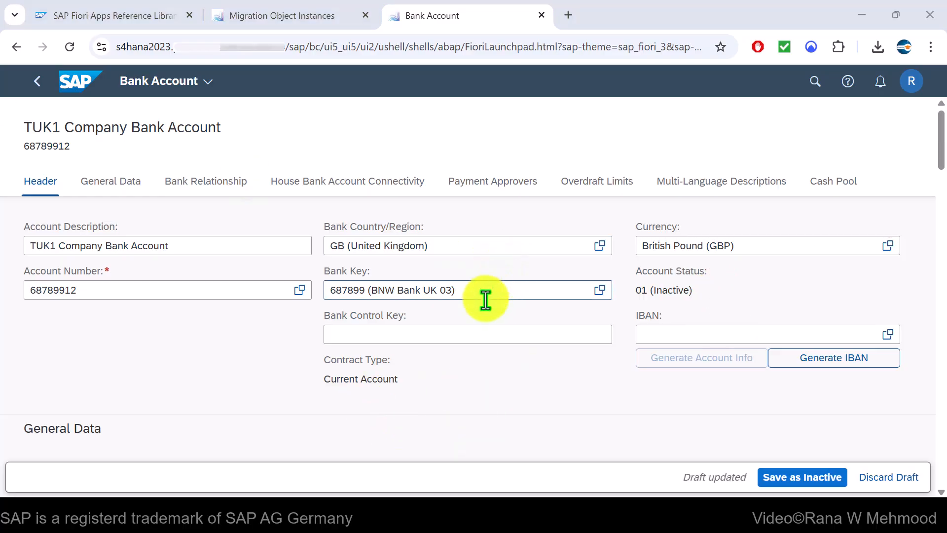
pyautogui.click(390, 334)
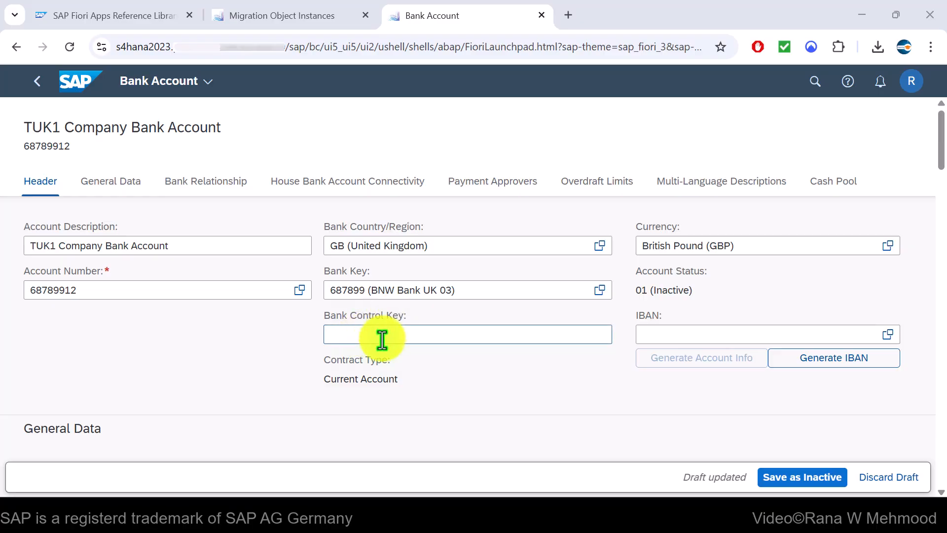
pyautogui.click(518, 379)
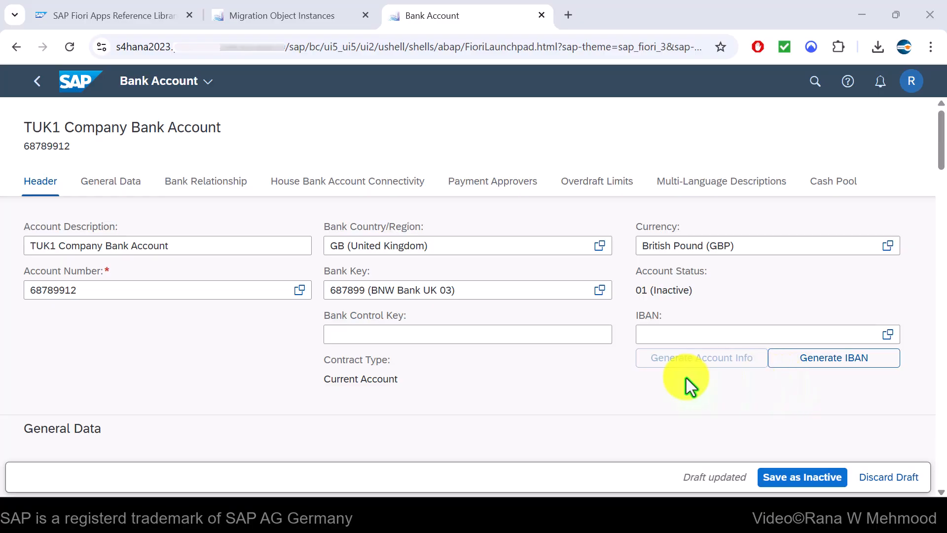
pyautogui.scroll(-6, 587, 370)
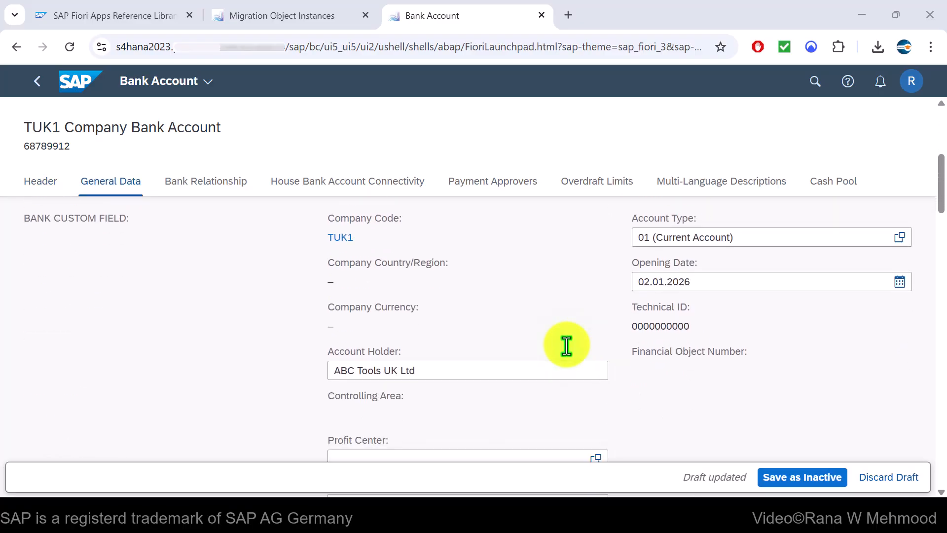
pyautogui.scroll(-4, 565, 341)
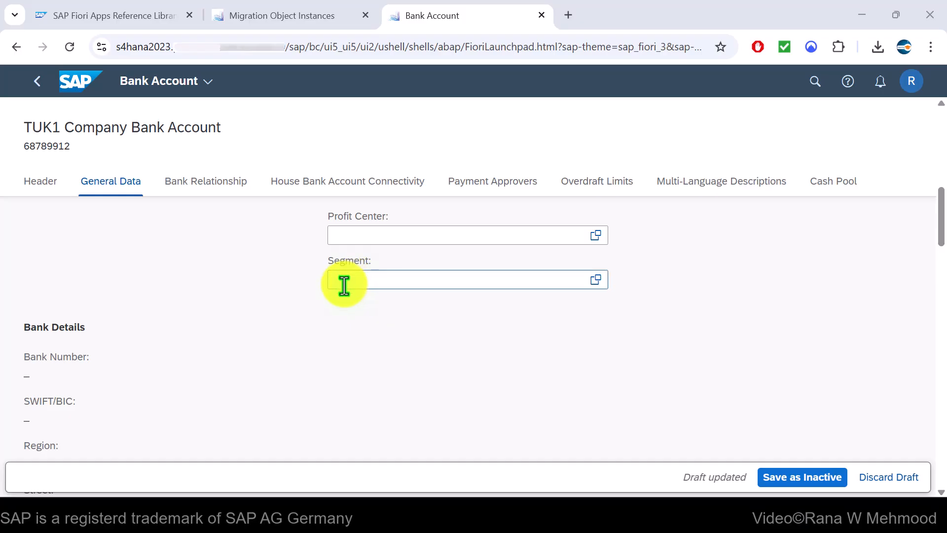
pyautogui.scroll(-5, 378, 286)
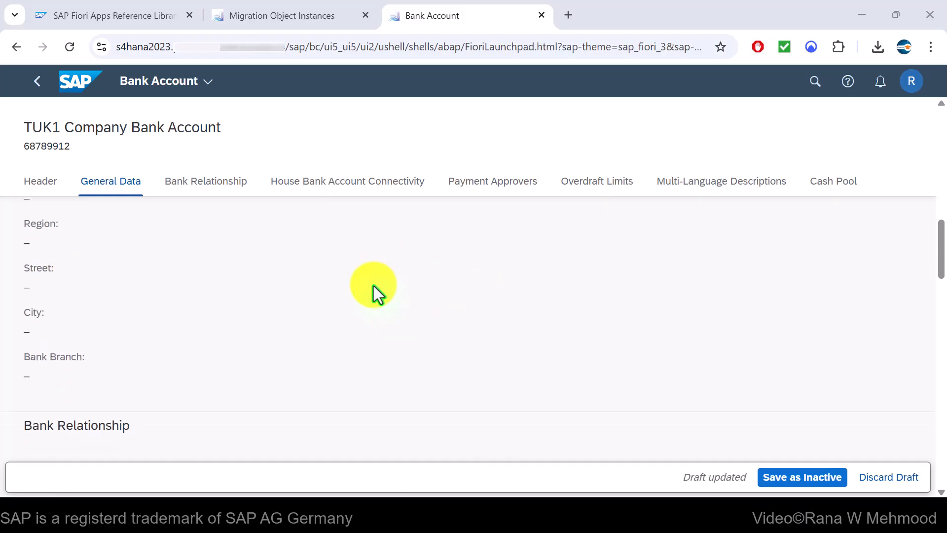
pyautogui.scroll(-5, 395, 286)
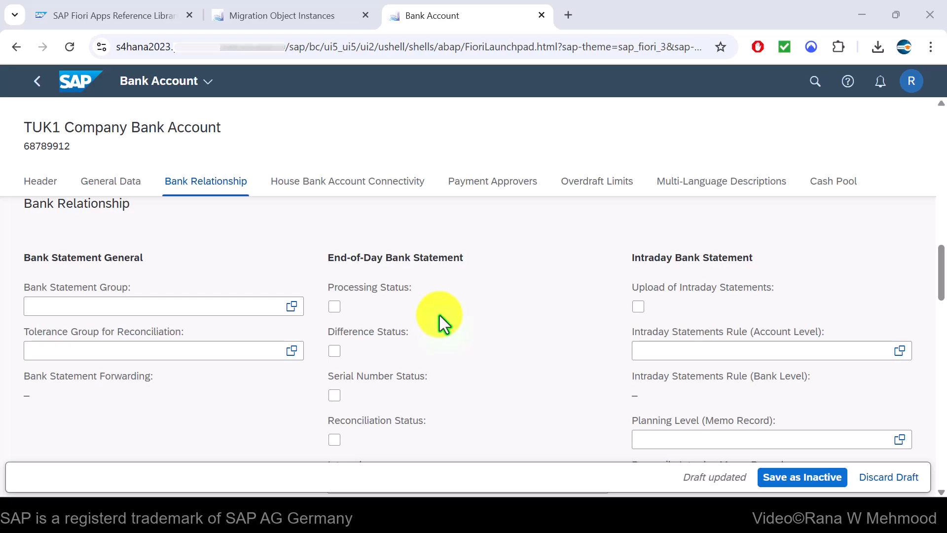
pyautogui.scroll(-2, 242, 276)
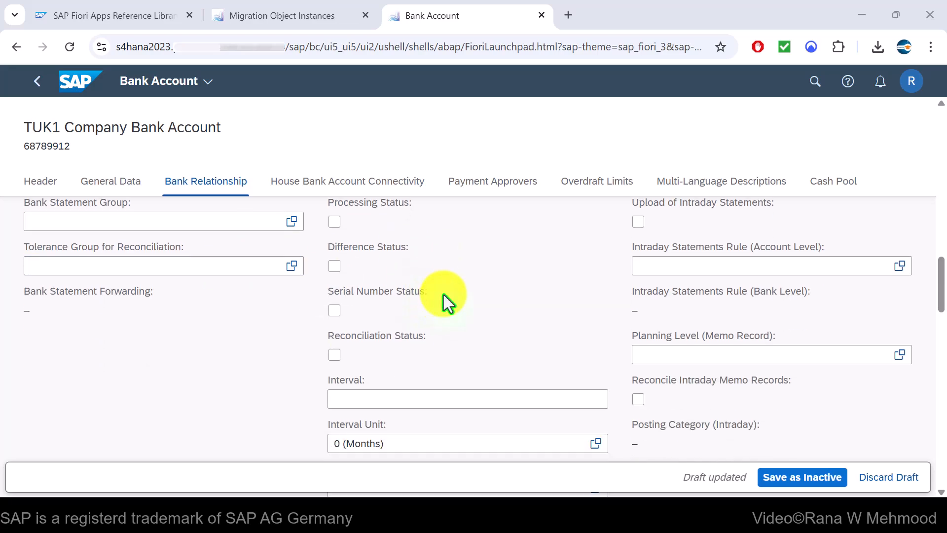
pyautogui.scroll(-3, 443, 295)
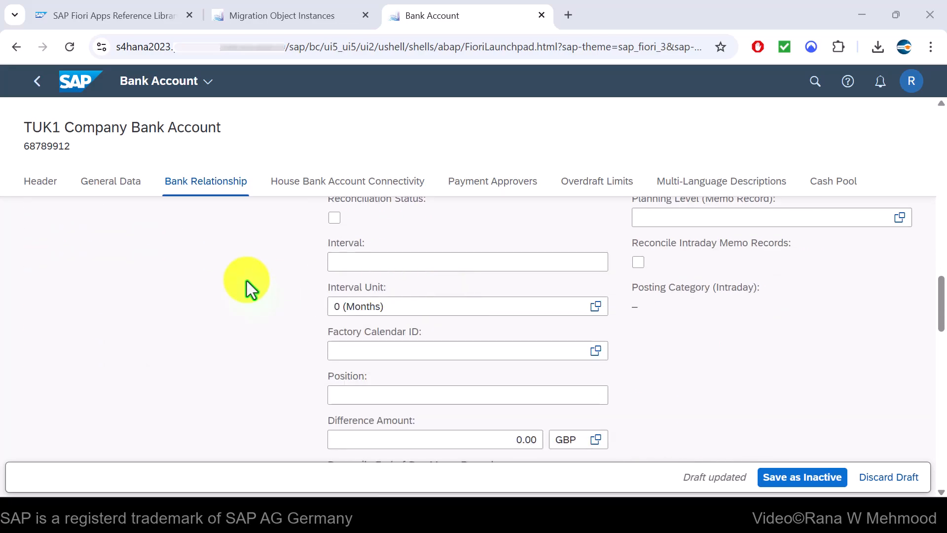
pyautogui.scroll(-6, 247, 280)
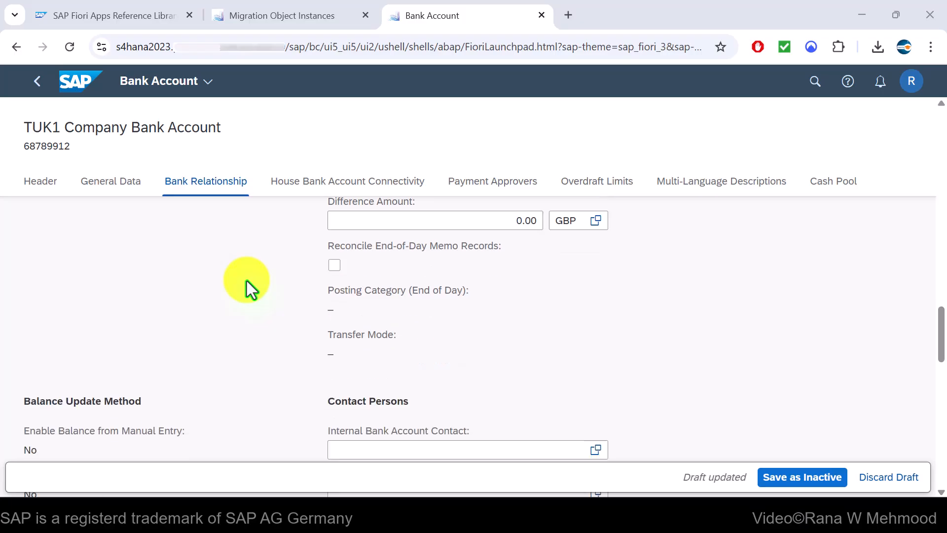
pyautogui.scroll(-2, 246, 280)
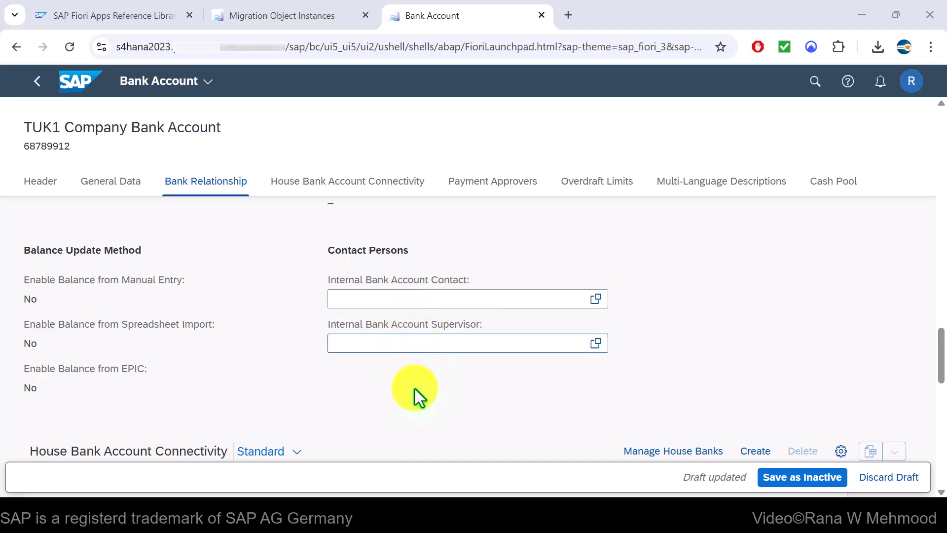
pyautogui.scroll(-1, 391, 386)
pyautogui.scroll(-2, 391, 387)
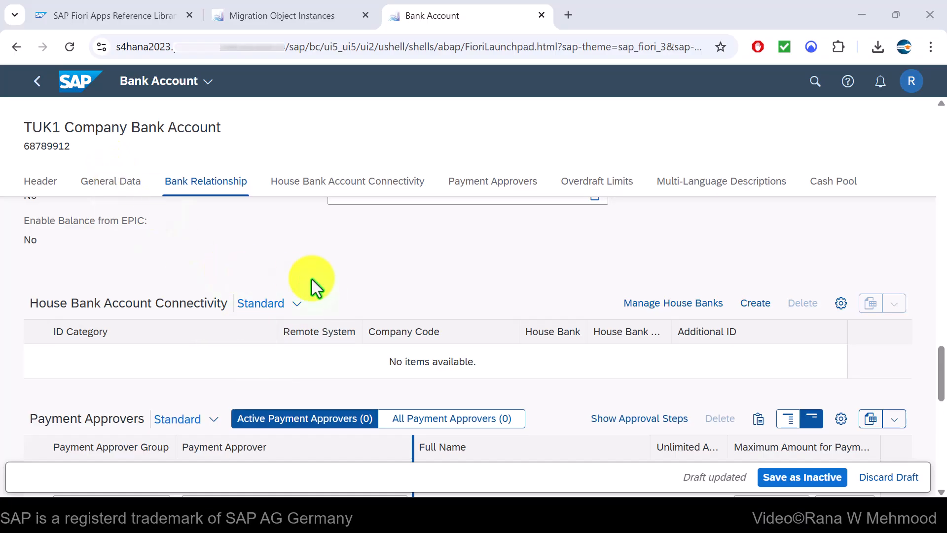
pyautogui.scroll(-6, 343, 269)
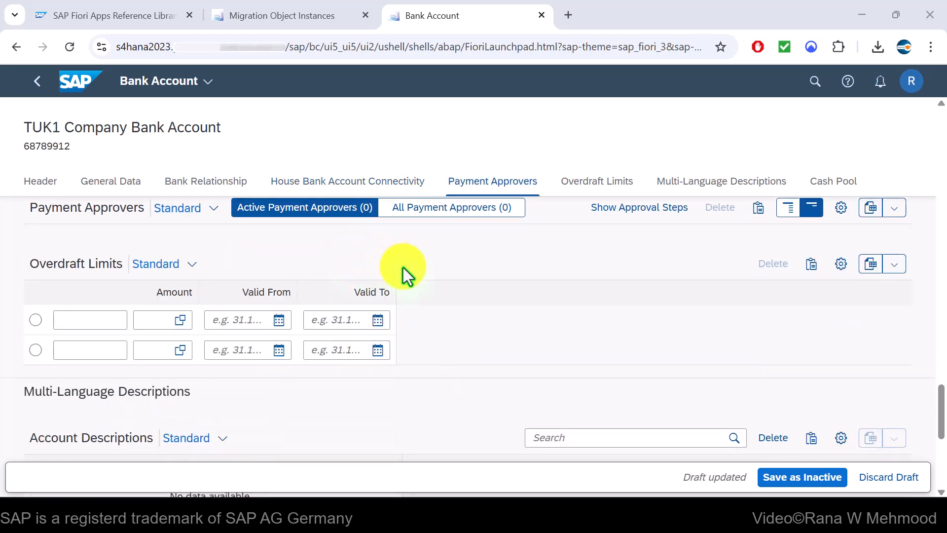
pyautogui.scroll(-5, 425, 286)
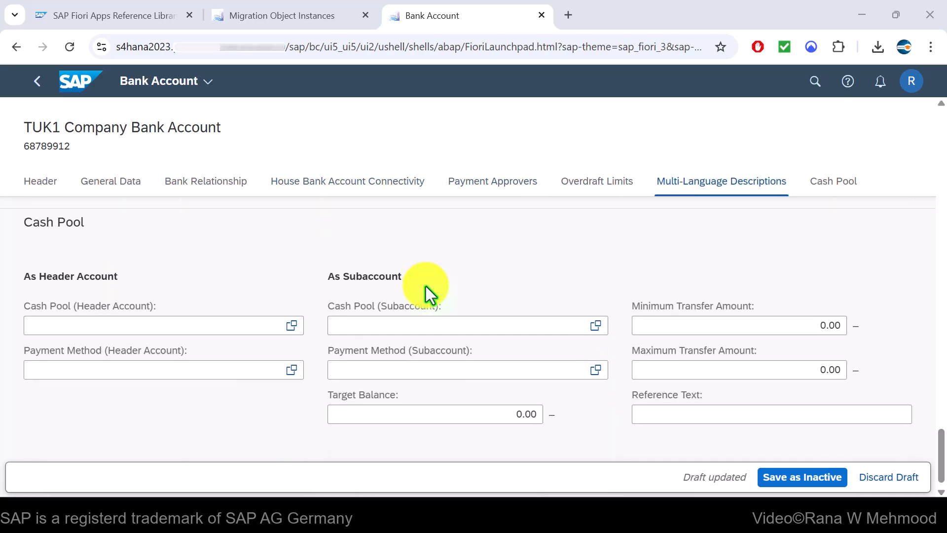
pyautogui.scroll(15, 449, 315)
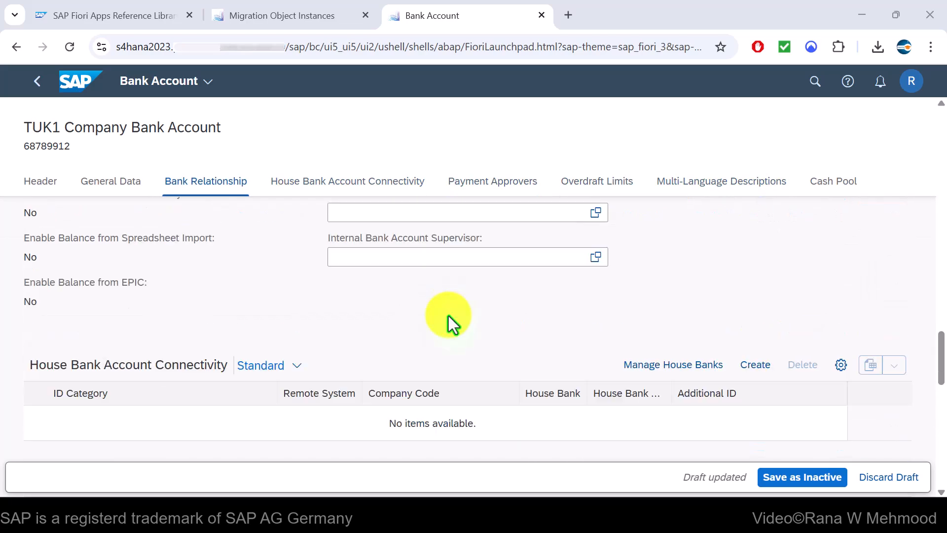
pyautogui.scroll(5, 446, 316)
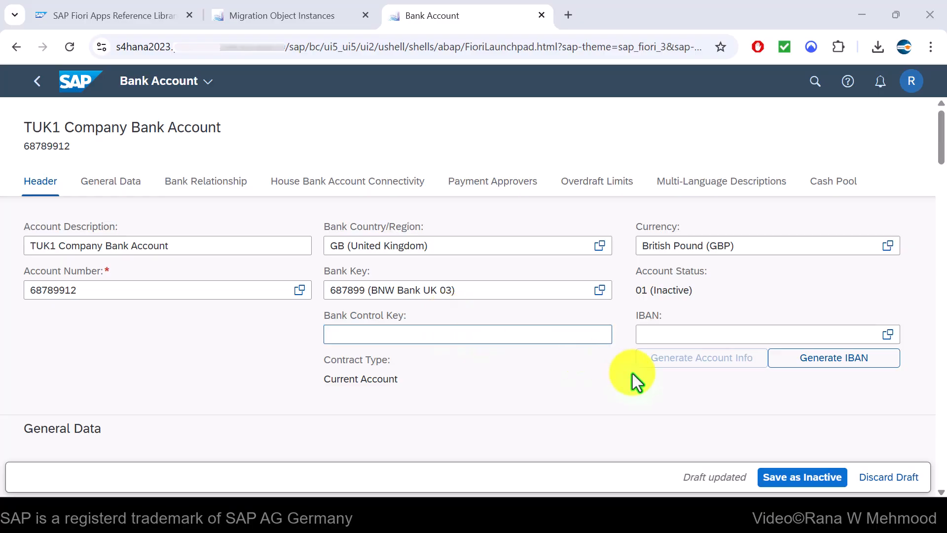
# Save TUK1 Company Bank Account as inactive, activate it to status 02, and return to the list
pyautogui.click(788, 475)
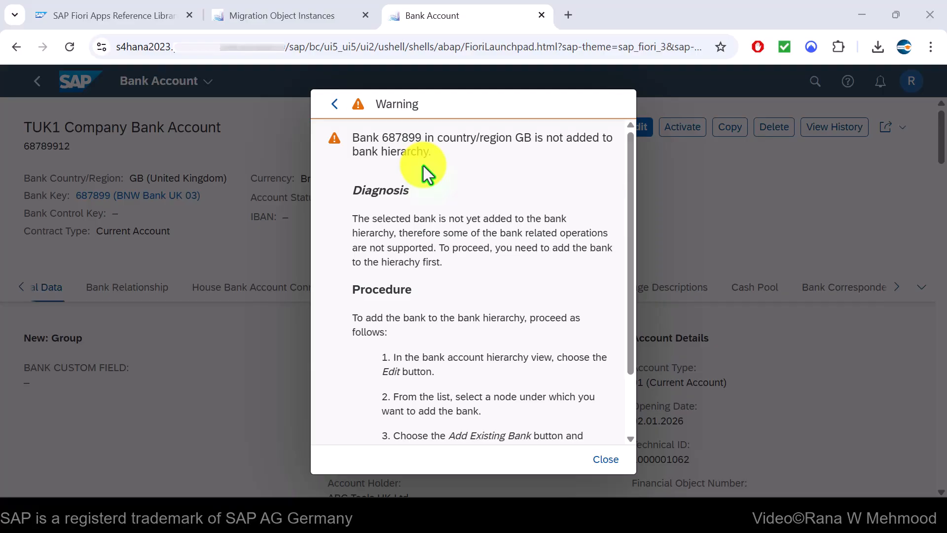
pyautogui.scroll(-2, 431, 250)
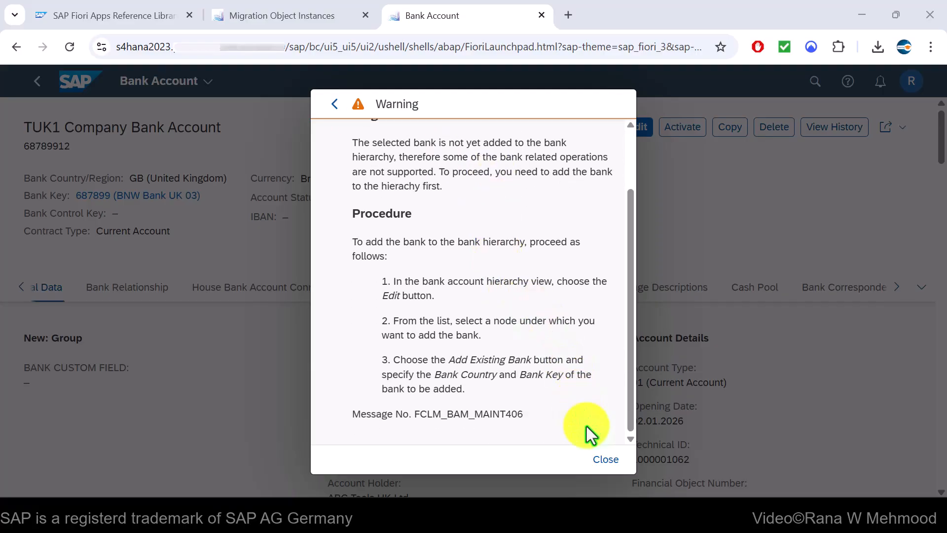
pyautogui.click(606, 459)
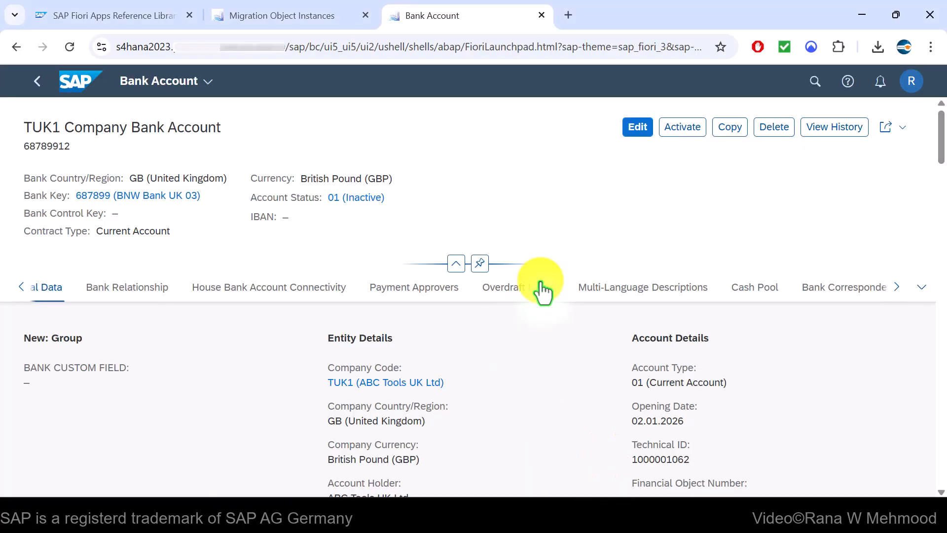
pyautogui.click(686, 128)
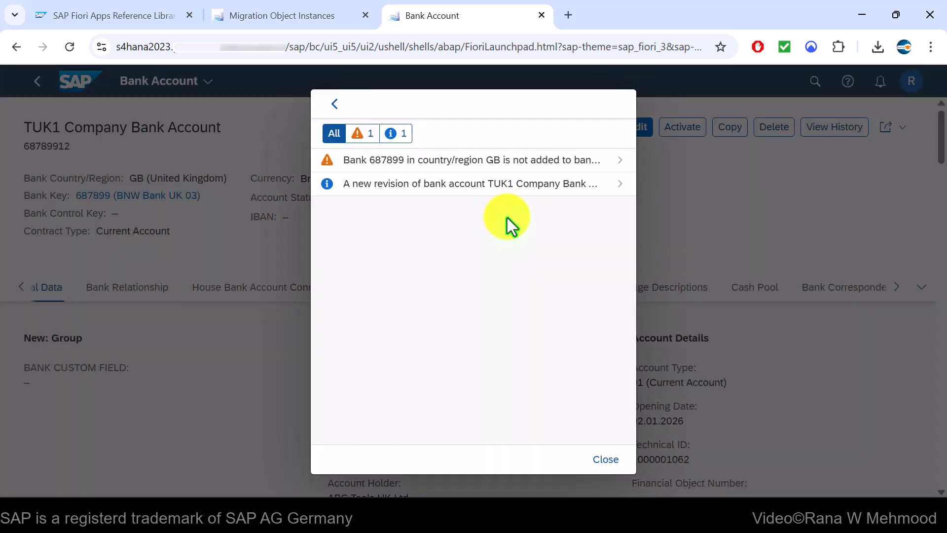
pyautogui.click(605, 460)
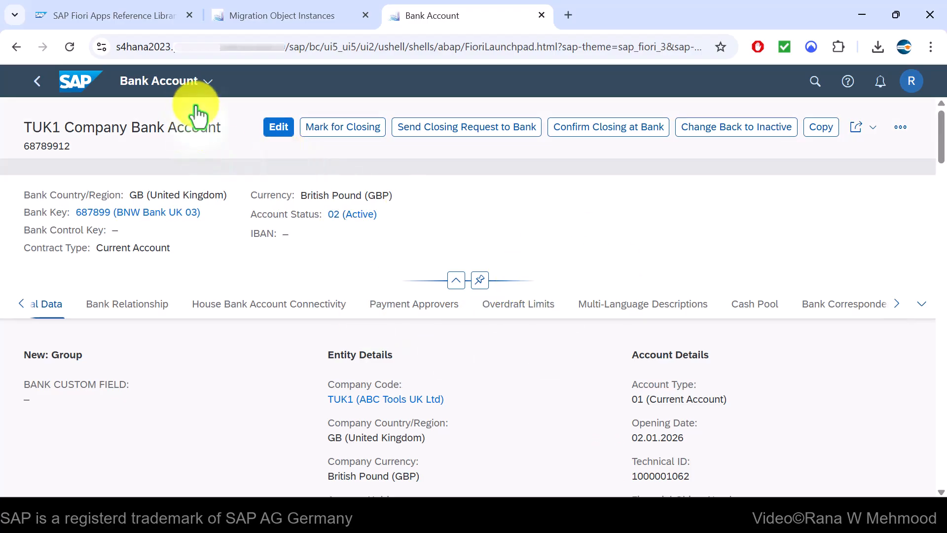
pyautogui.click(36, 82)
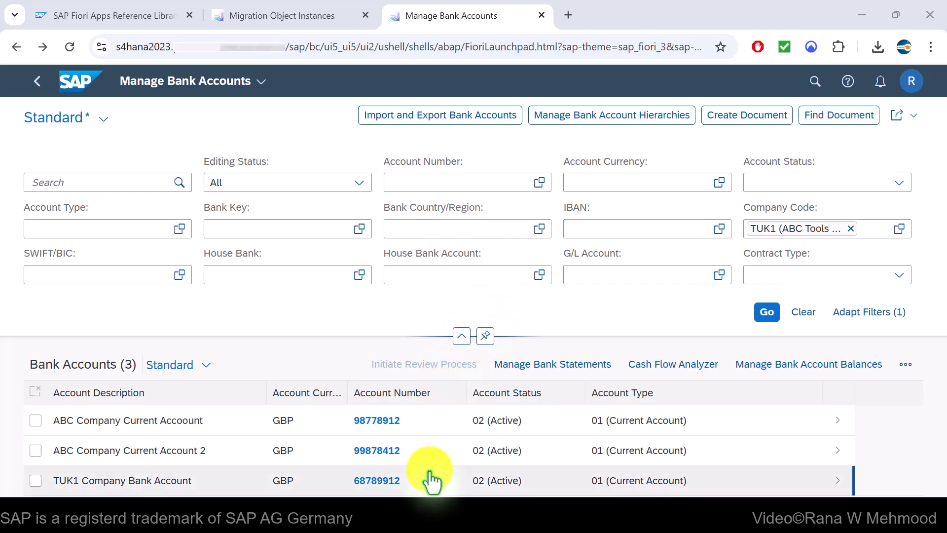
pyautogui.moveTo(433, 524)
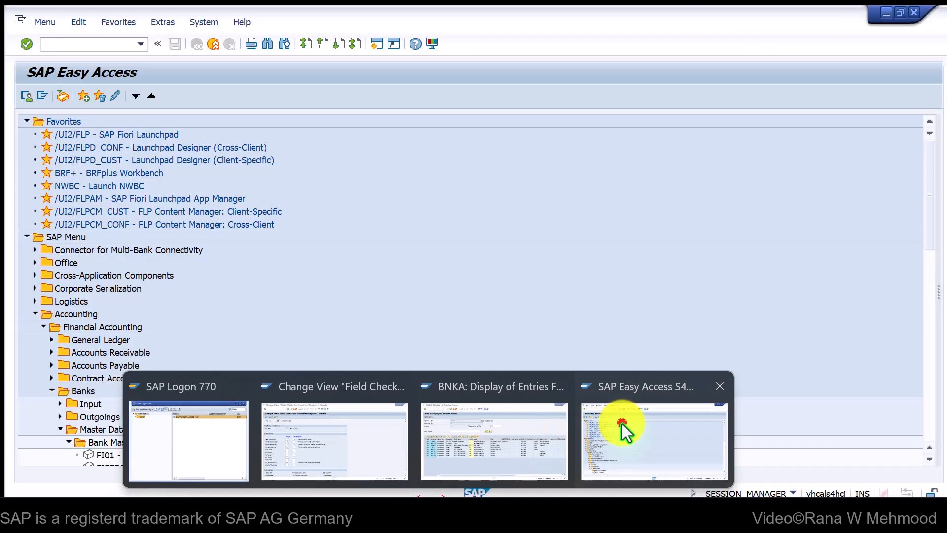
pyautogui.click(622, 424)
pyautogui.scroll(-7, 469, 261)
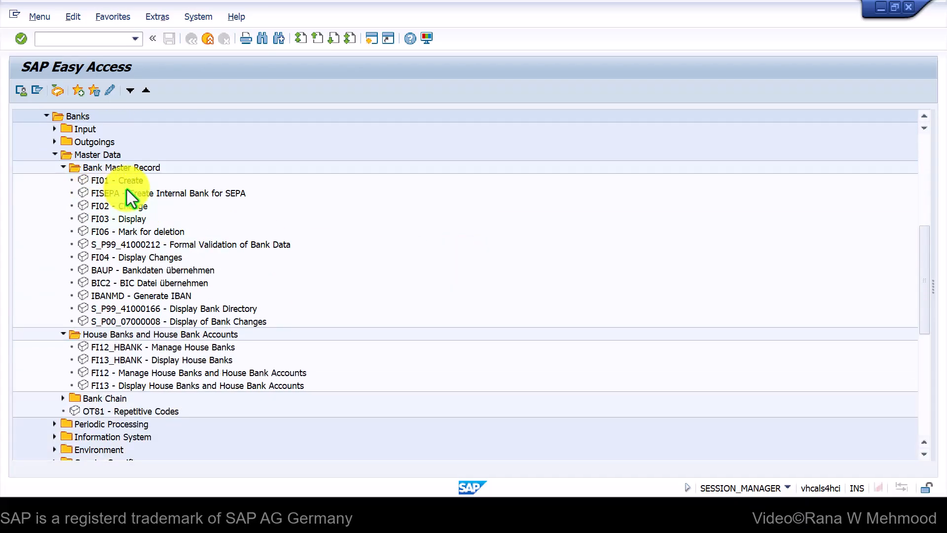
pyautogui.click(126, 180)
pyautogui.click(118, 168)
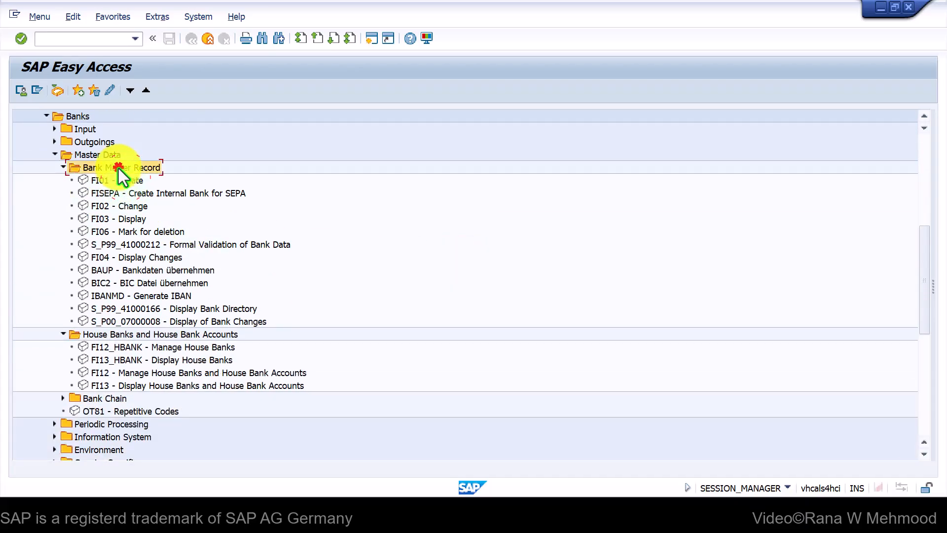
pyautogui.click(118, 181)
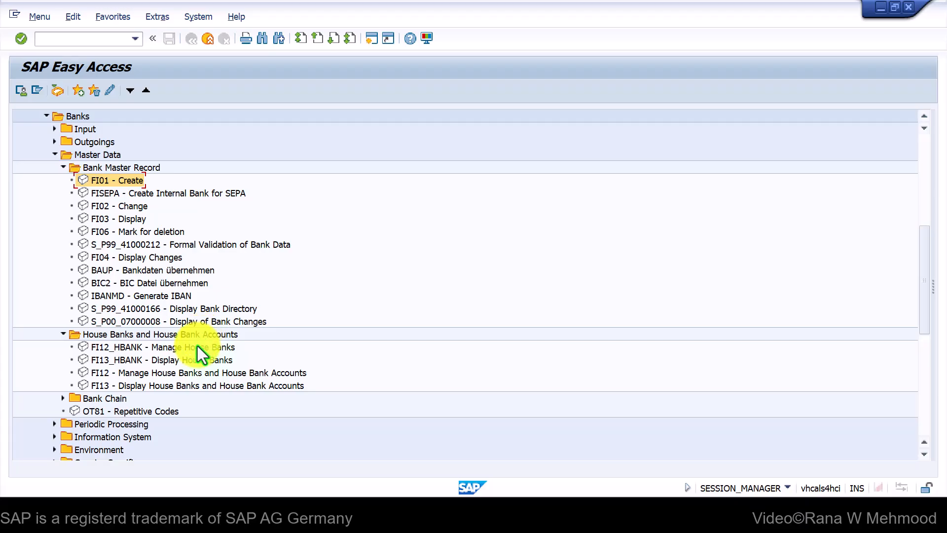
pyautogui.click(176, 349)
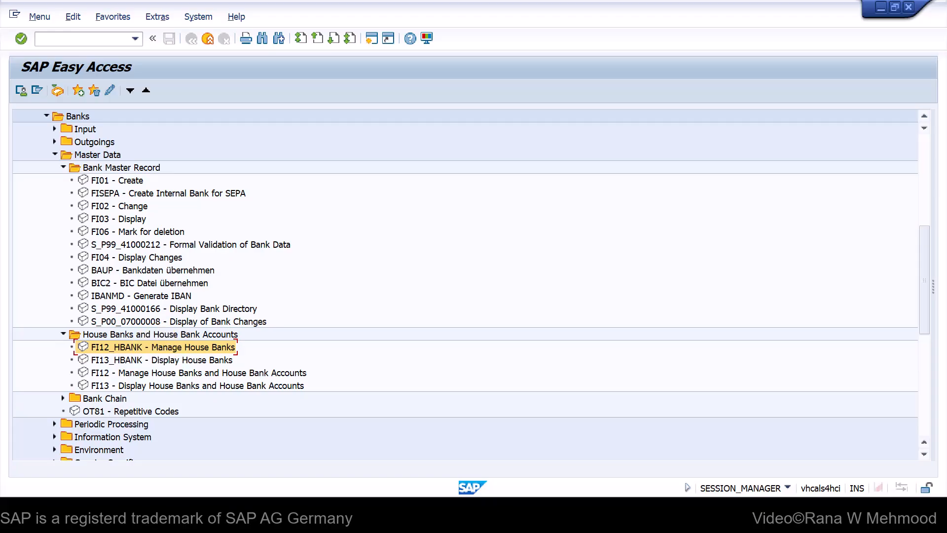
pyautogui.click(182, 374)
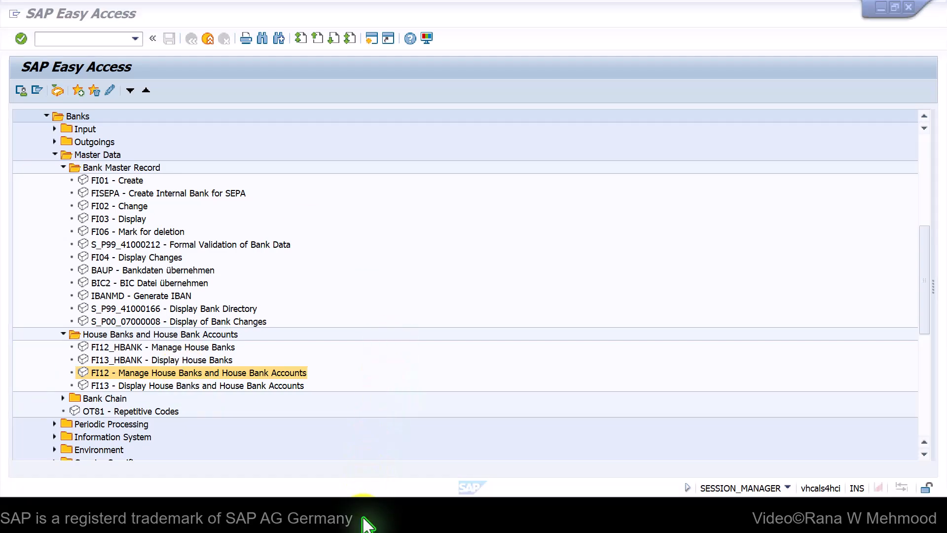
pyautogui.moveTo(363, 520)
pyautogui.click(433, 448)
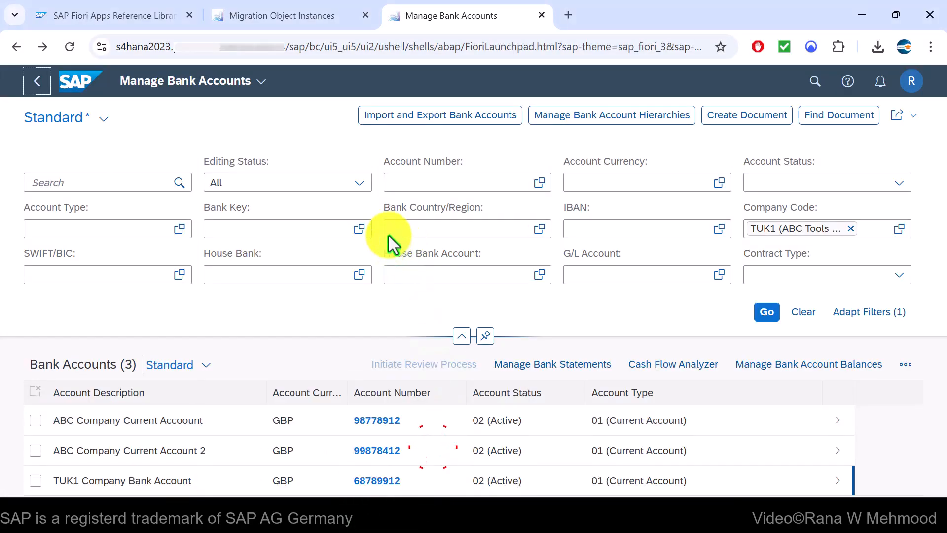
# Check the Bank migration instances, then deselect the fully migrated Bank object in 00_Project_FICO
pyautogui.click(306, 18)
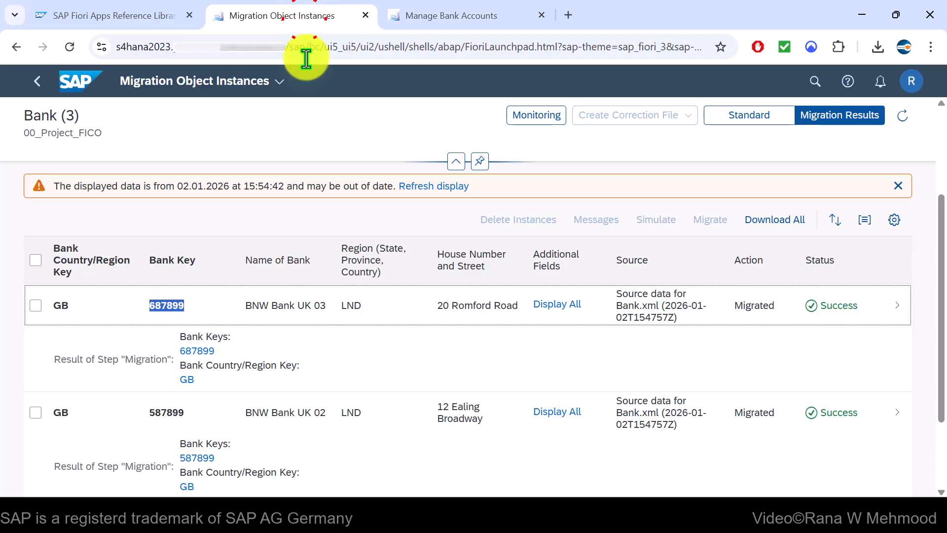
pyautogui.click(38, 82)
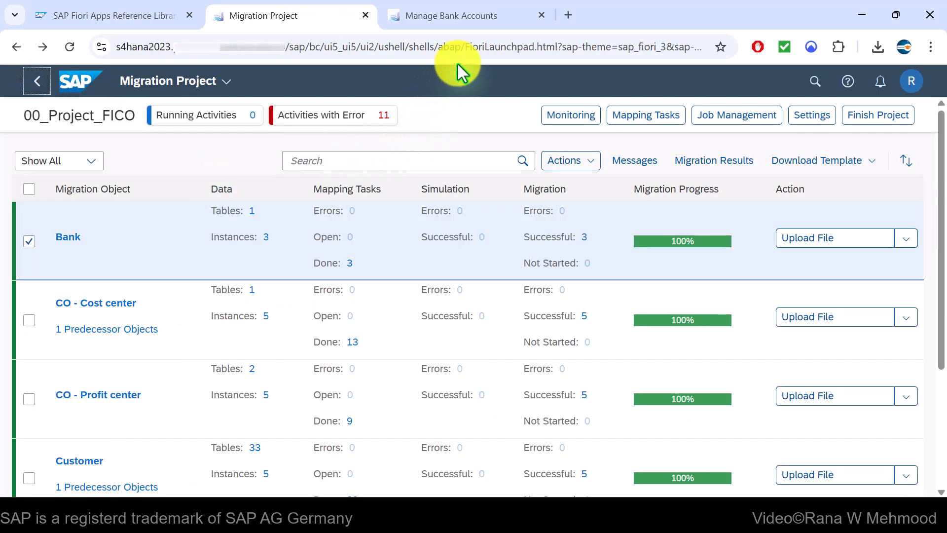
pyautogui.click(481, 26)
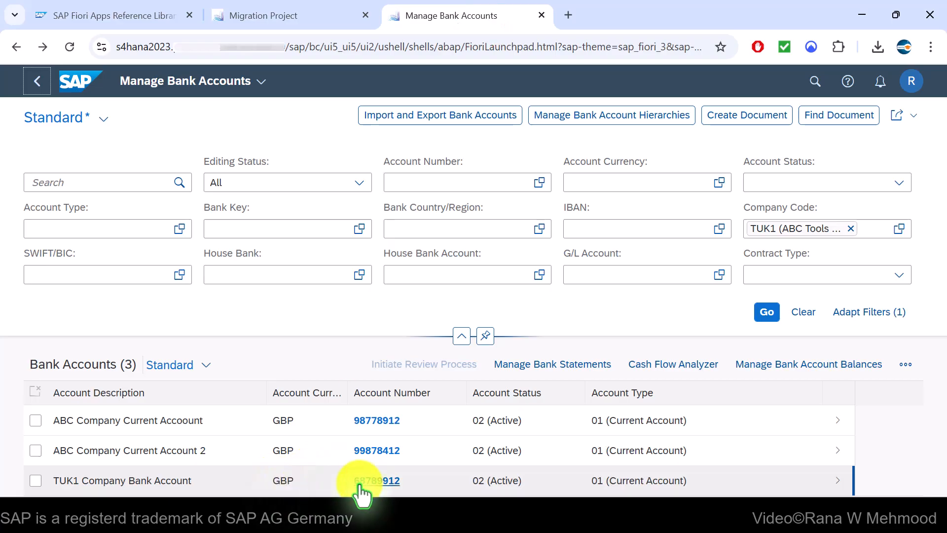
pyautogui.click(271, 20)
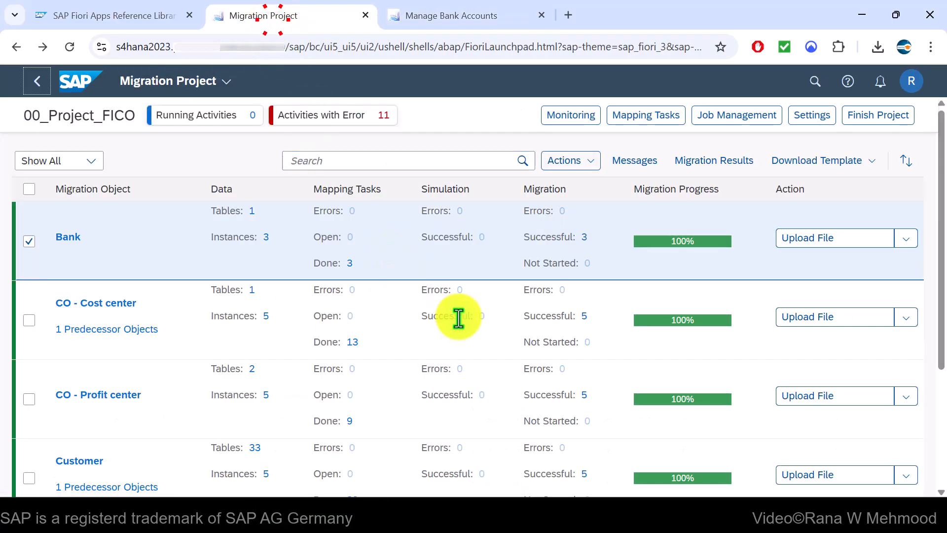
pyautogui.click(29, 241)
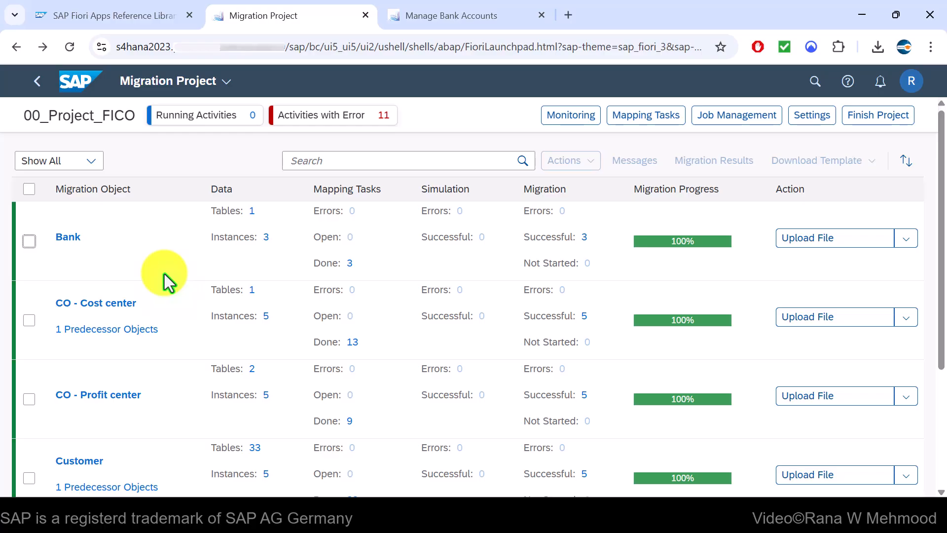
pyautogui.scroll(-3, 194, 292)
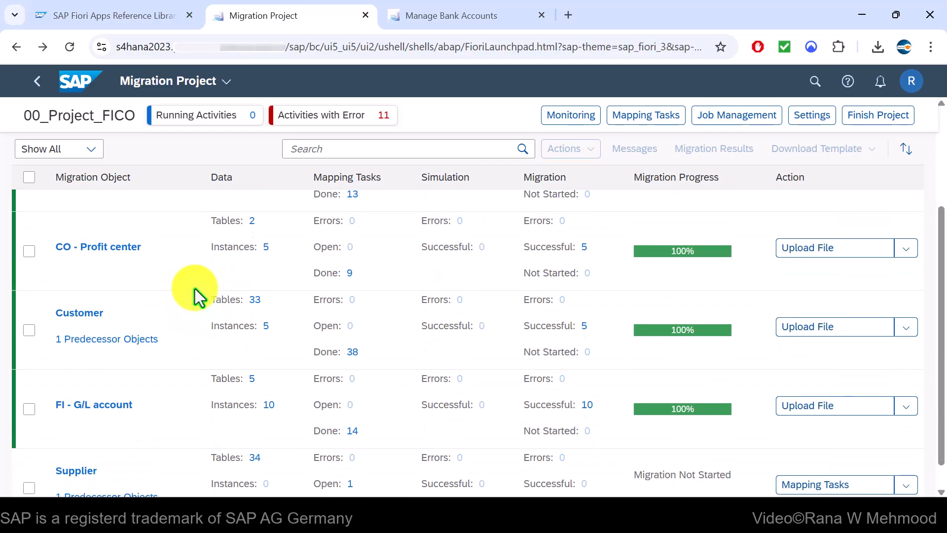